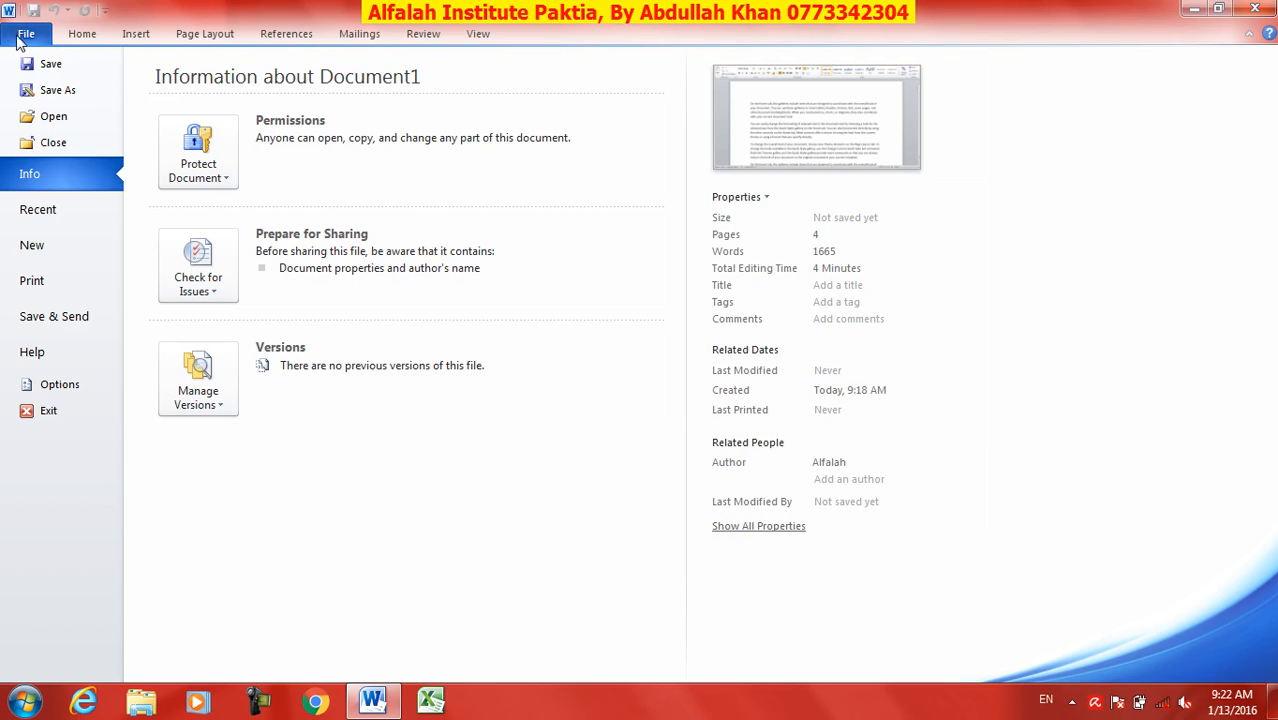
- Save the document to the Desktop as Kamran and check the saved file on the desktop
{"action": "left_click", "coordinate": [52, 88]}
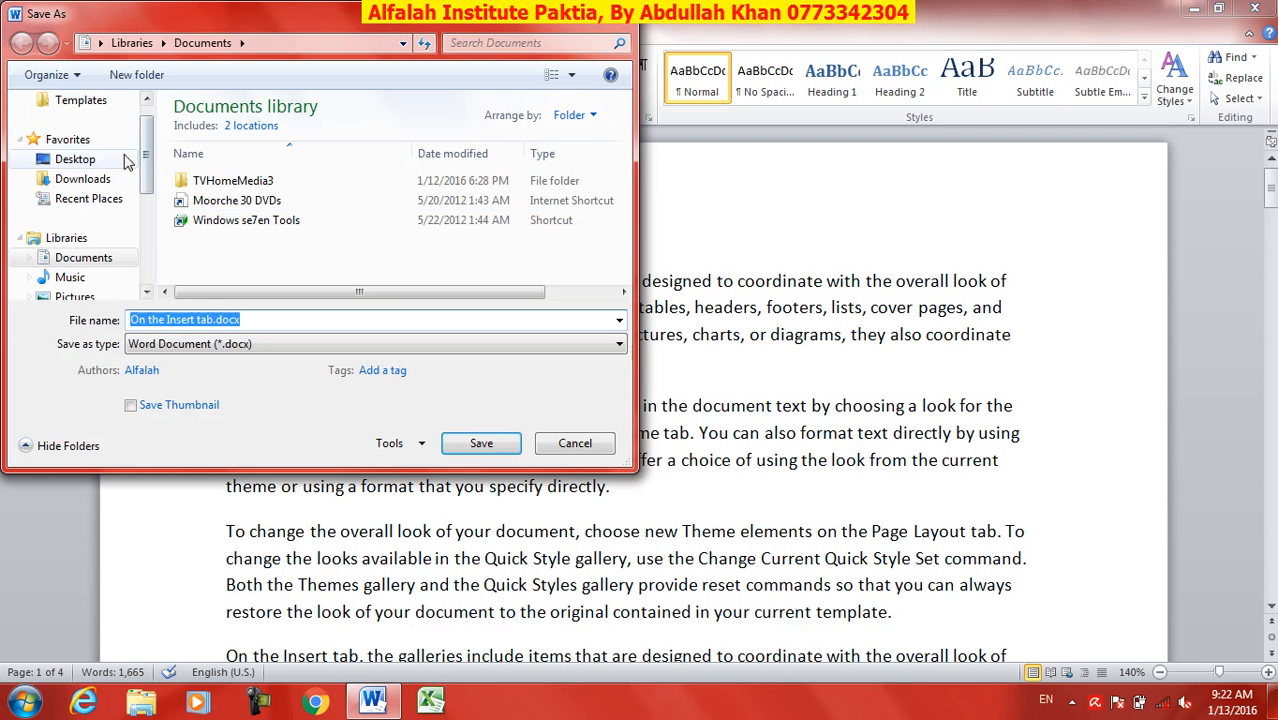
{"action": "left_click", "coordinate": [62, 161]}
{"action": "left_click", "coordinate": [262, 320]}
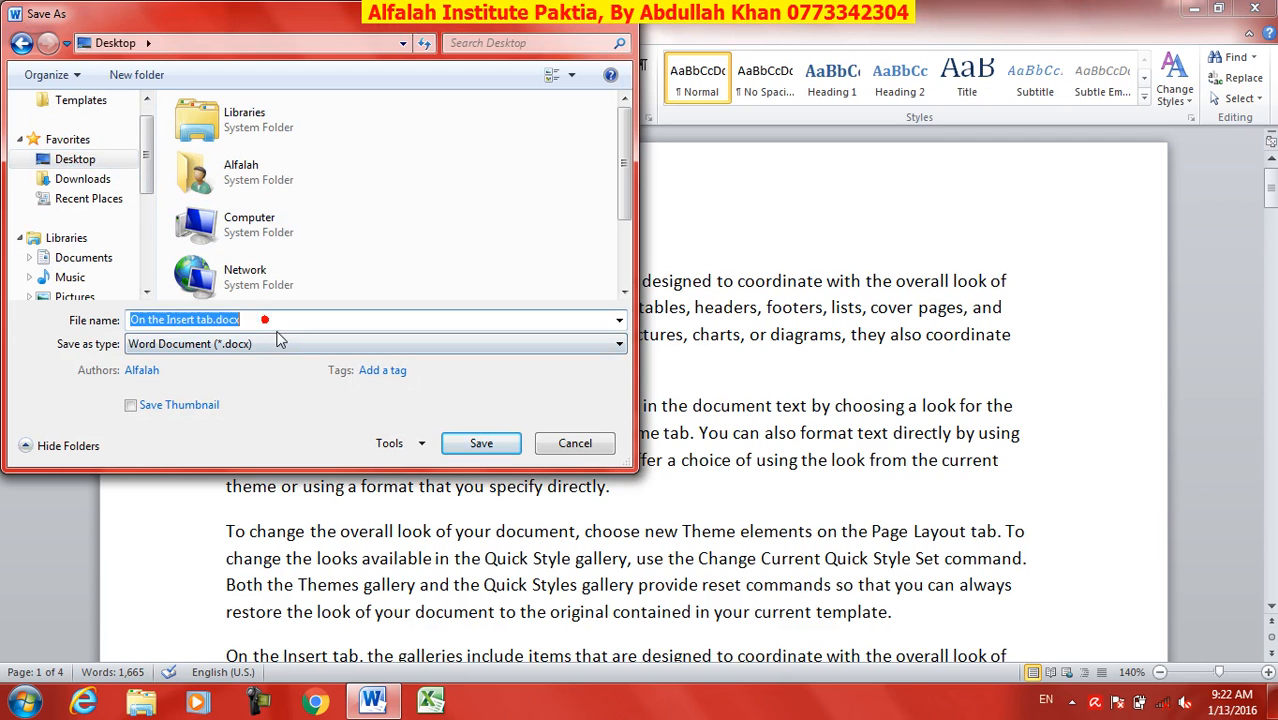
{"action": "type", "text": "Kamran"}
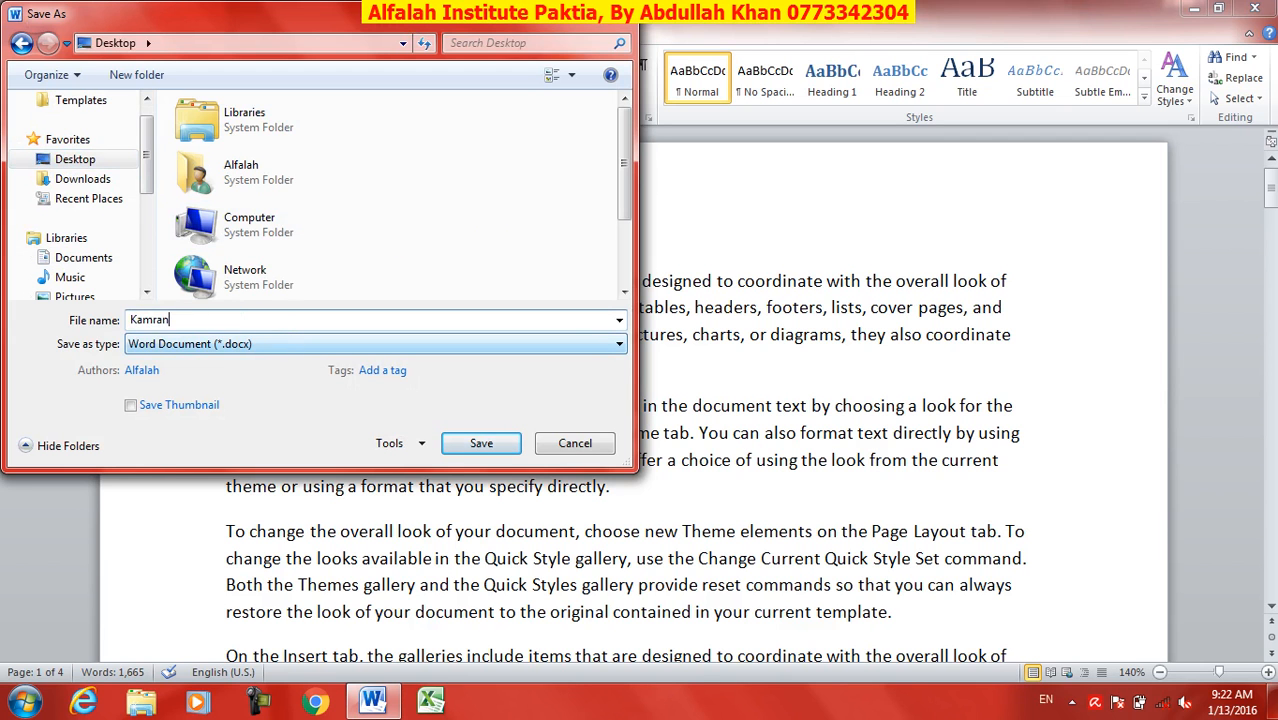
{"action": "key", "text": "Return"}
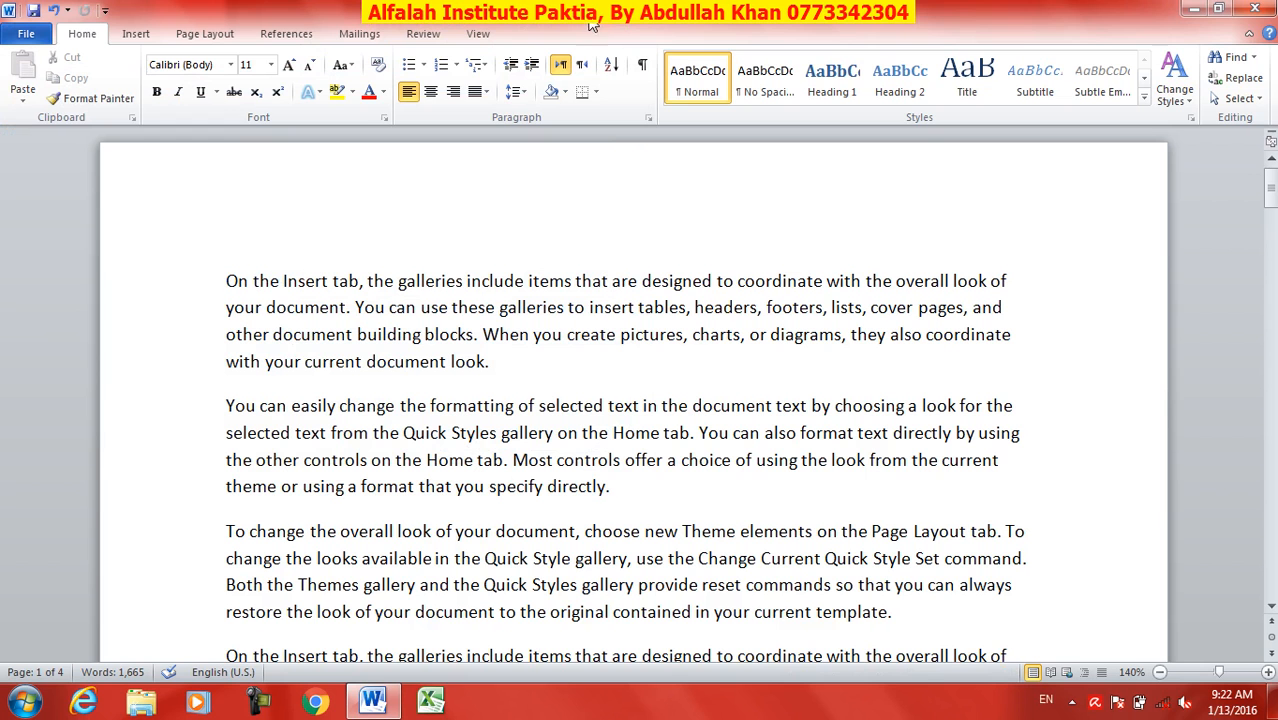
{"action": "left_click", "coordinate": [1190, 8]}
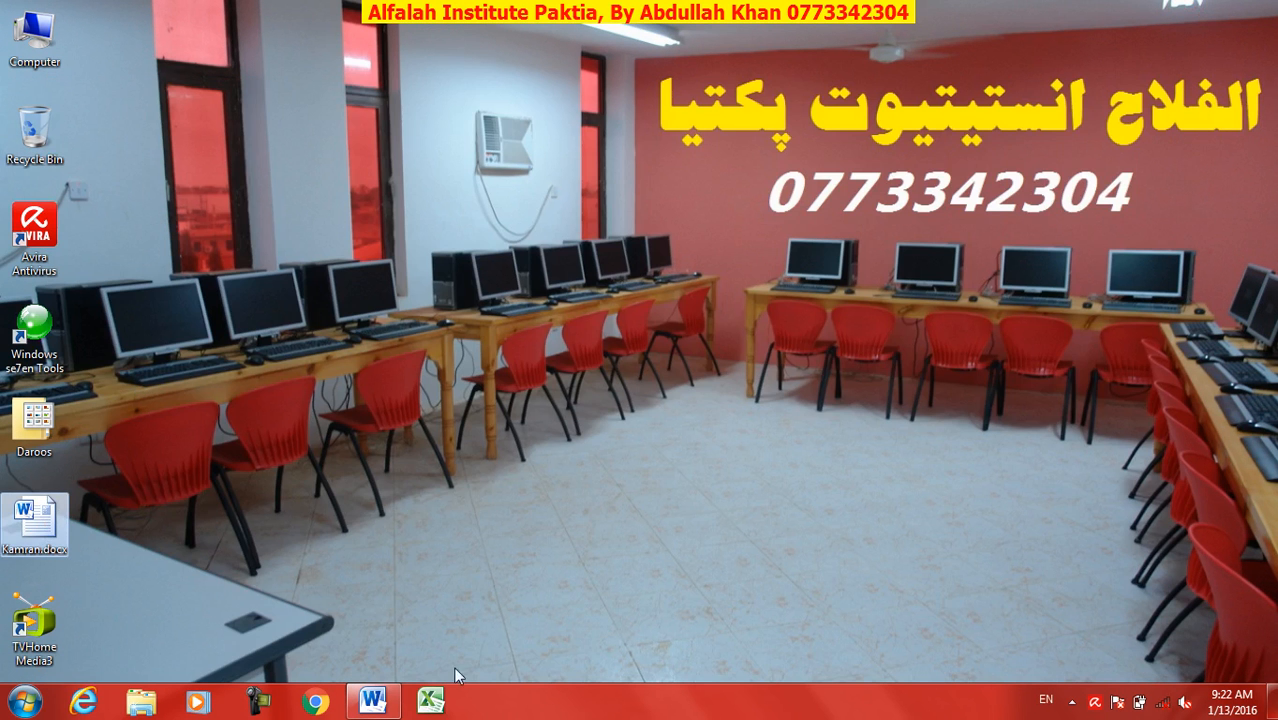
{"action": "left_click", "coordinate": [373, 700]}
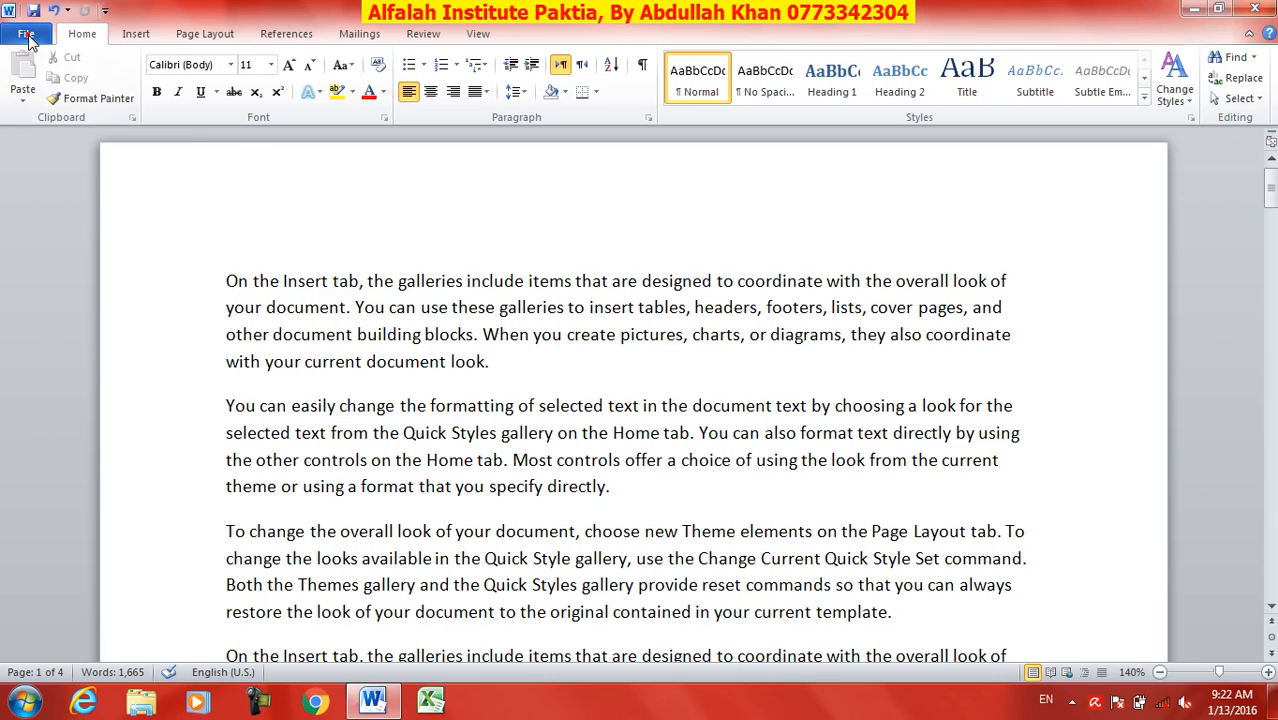
- In the general save options for Kamran.docx, enter a password to open and a password to modify the document
{"action": "left_click", "coordinate": [26, 34]}
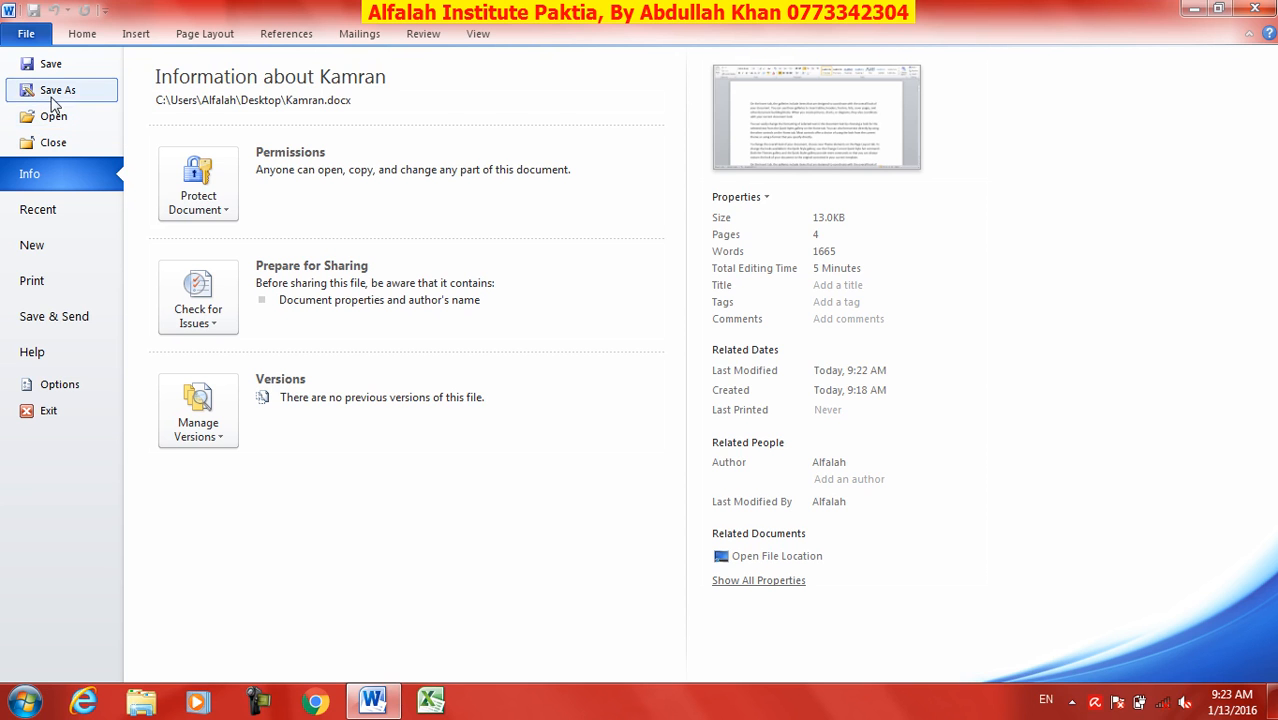
{"action": "key", "text": "Escape"}
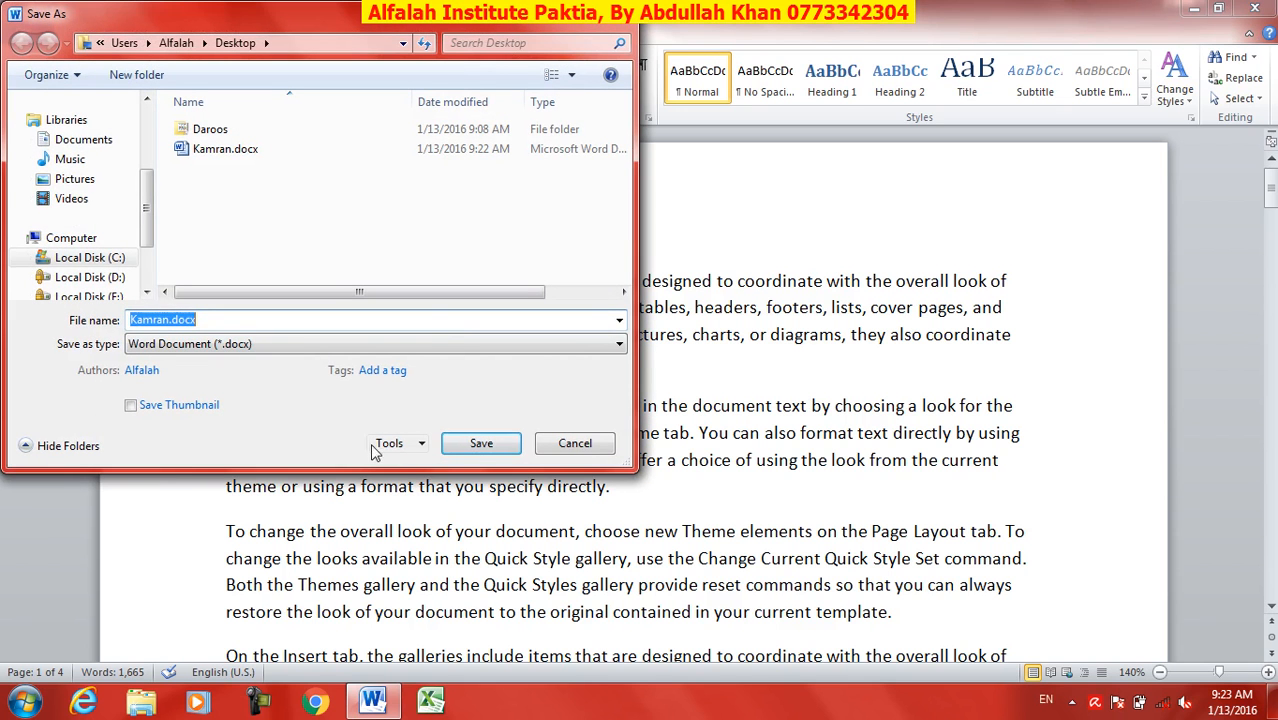
{"action": "left_click", "coordinate": [412, 449]}
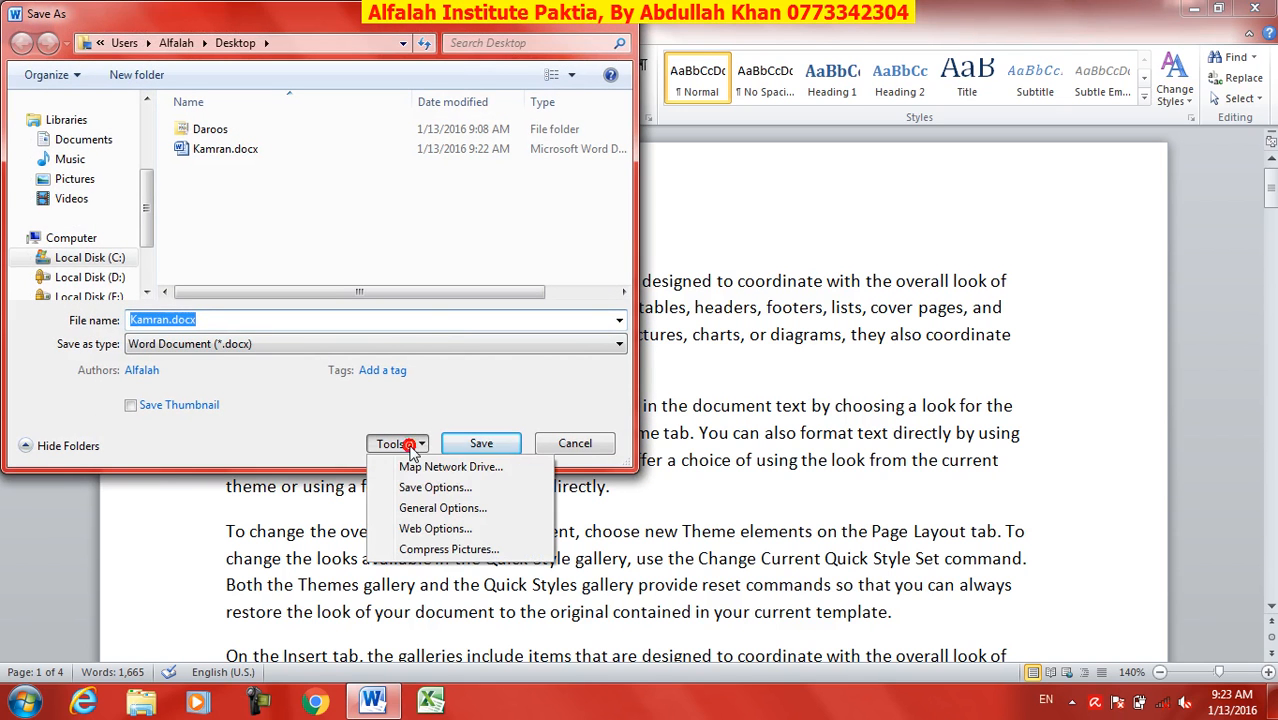
{"action": "left_click", "coordinate": [421, 507]}
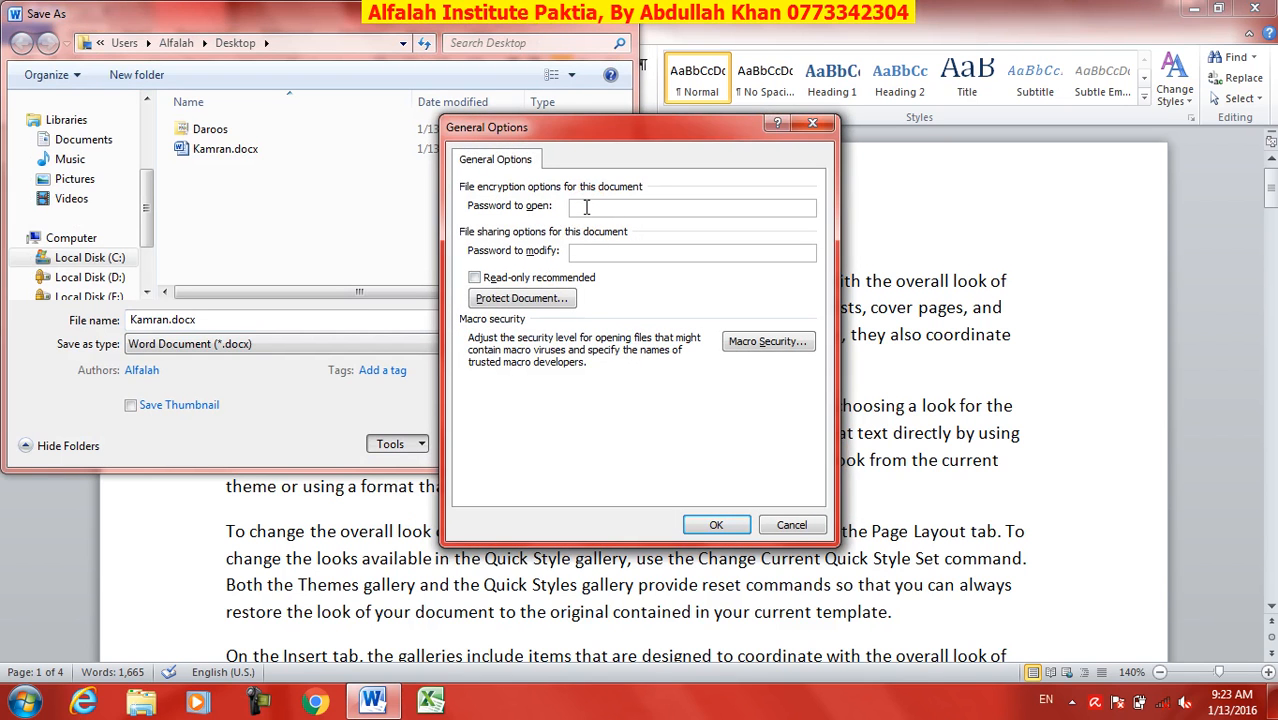
{"action": "type", "text": "1"}
{"action": "left_click", "coordinate": [597, 255]}
{"action": "type", "text": "1"}
- Confirm the passwords to open and to modify, save Kamran.docx with them and close the document
{"action": "left_click", "coordinate": [716, 522]}
{"action": "type", "text": "1"}
{"action": "left_click", "coordinate": [672, 374]}
{"action": "type", "text": "1"}
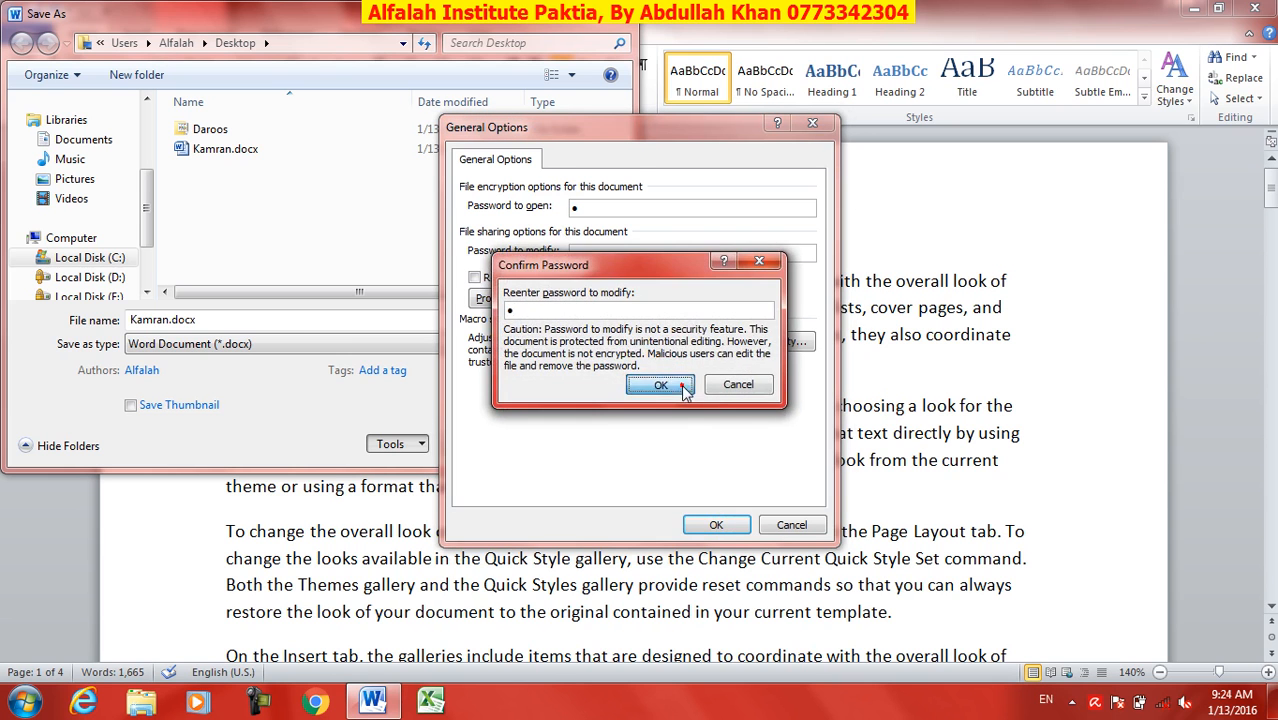
{"action": "left_click", "coordinate": [680, 385]}
{"action": "left_click", "coordinate": [479, 445]}
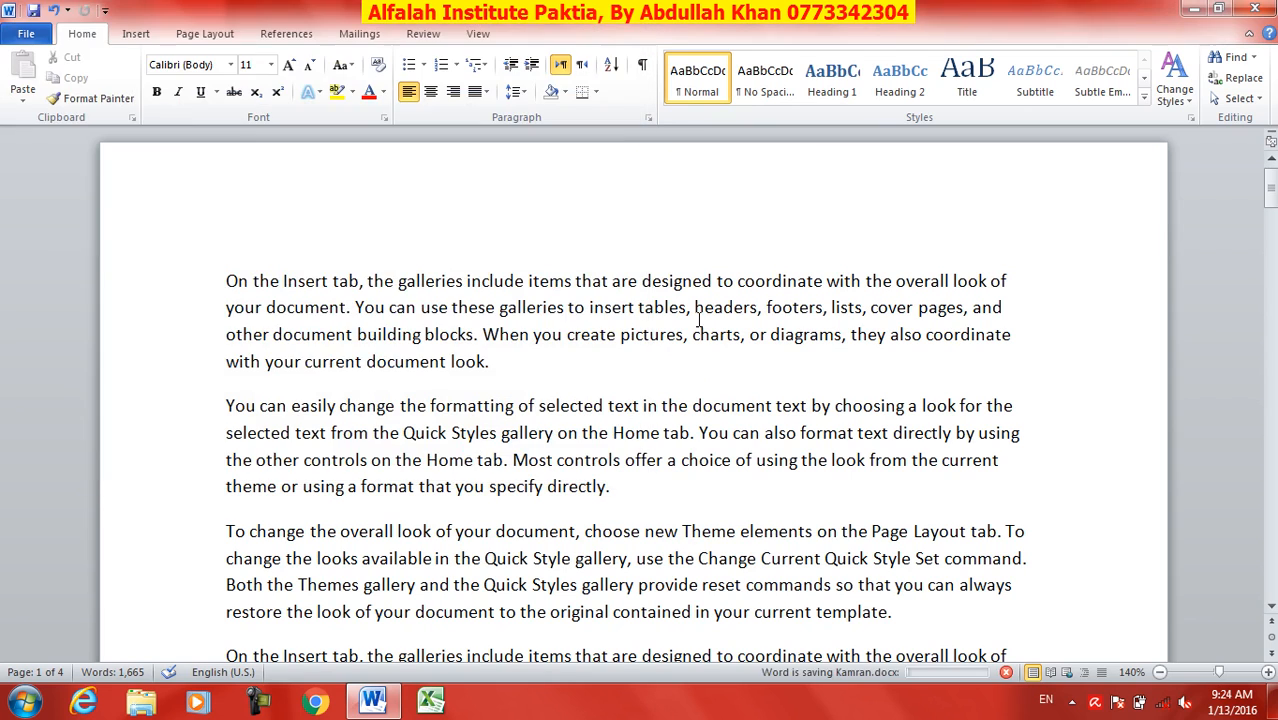
{"action": "left_click", "coordinate": [1254, 9]}
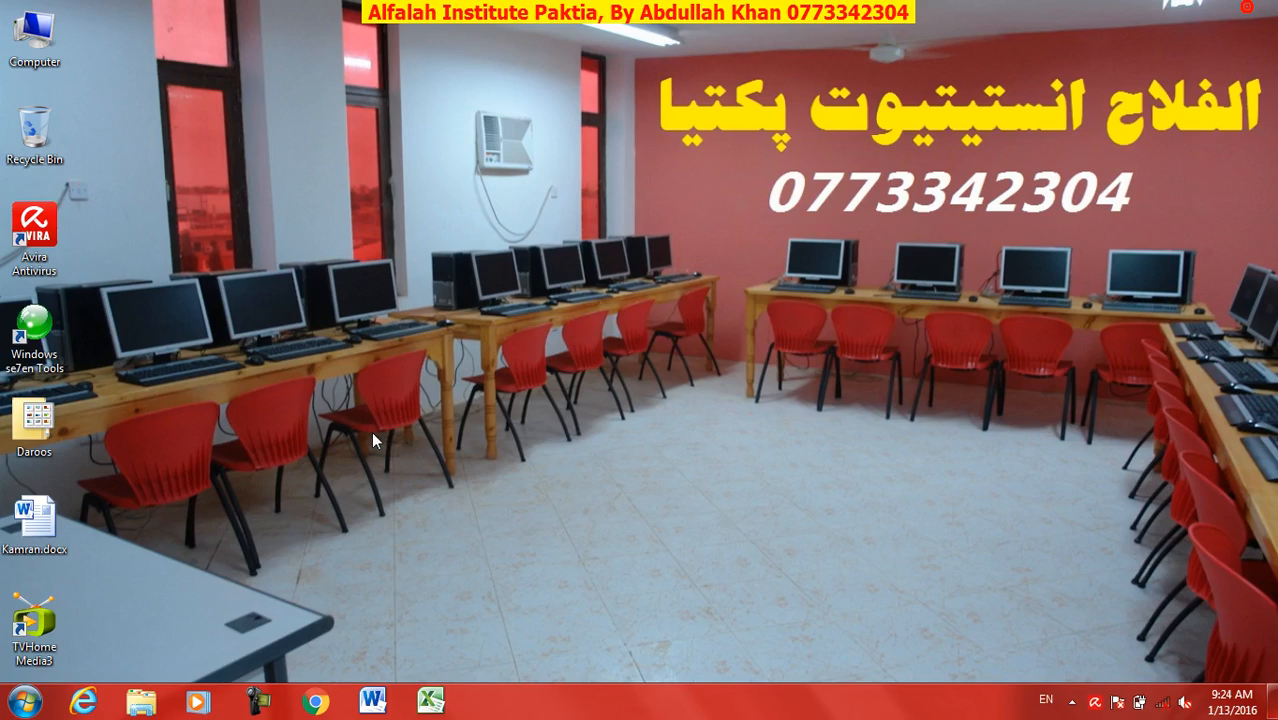
- Reopen Kamran.docx from the desktop with the password to open, choosing read-only access instead of the password to modify
{"action": "double_click", "coordinate": [34, 520]}
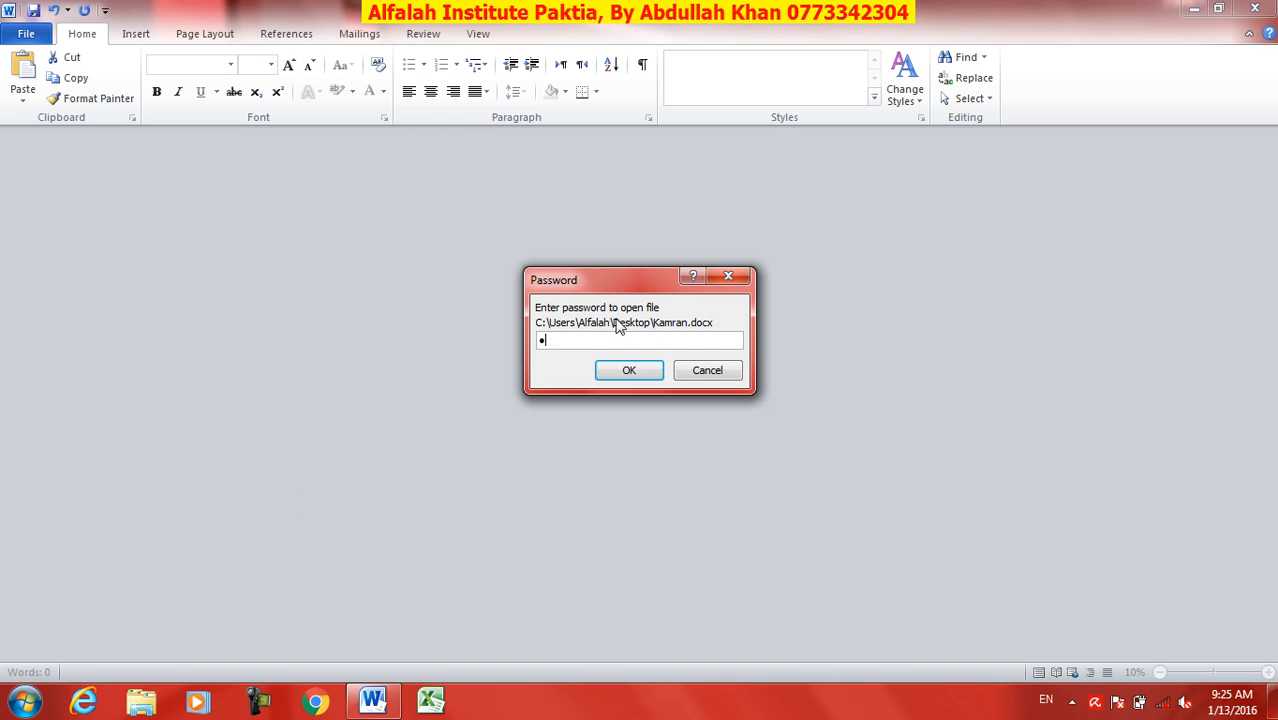
{"action": "left_click", "coordinate": [616, 371]}
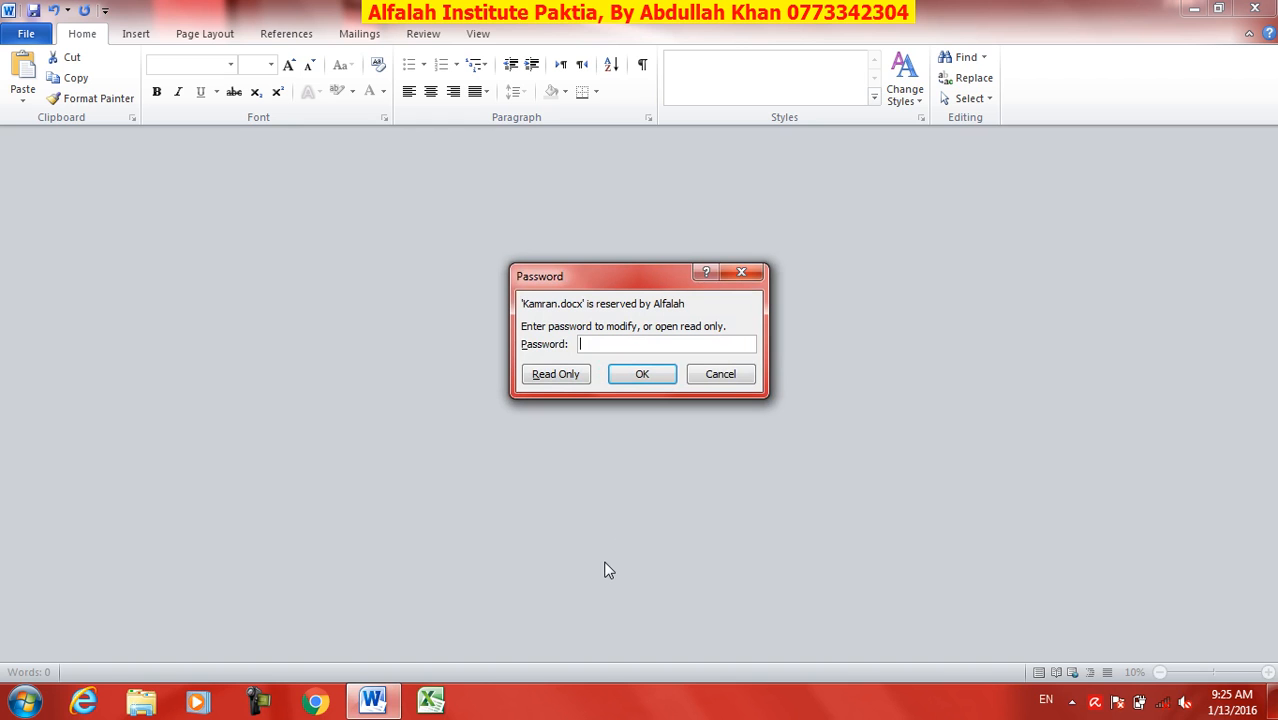
{"action": "left_click", "coordinate": [562, 376]}
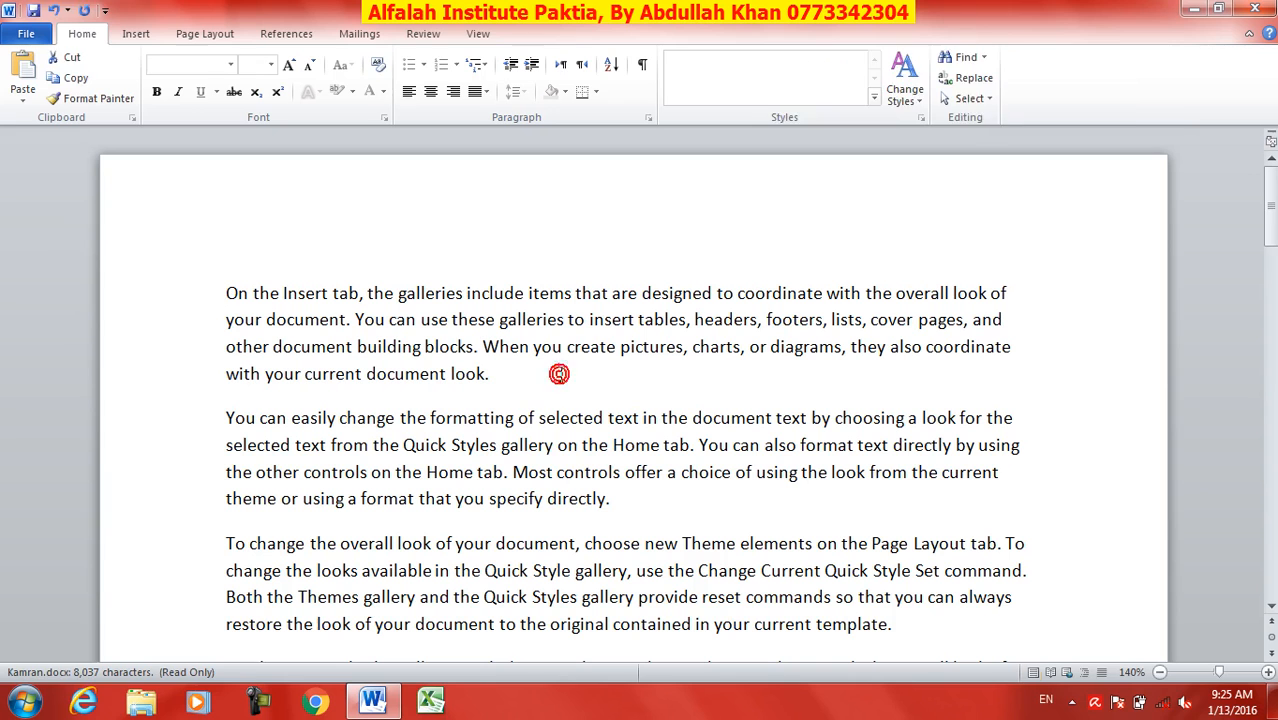
- Add "Wsdfsdf sdfsdf sdf sdf" after the first paragraph, try to save over Kamran.docx, and close it without saving
{"action": "left_click", "coordinate": [537, 380]}
{"action": "type", "text": "Wsdfsdf sdfsdf sdf sdf"}
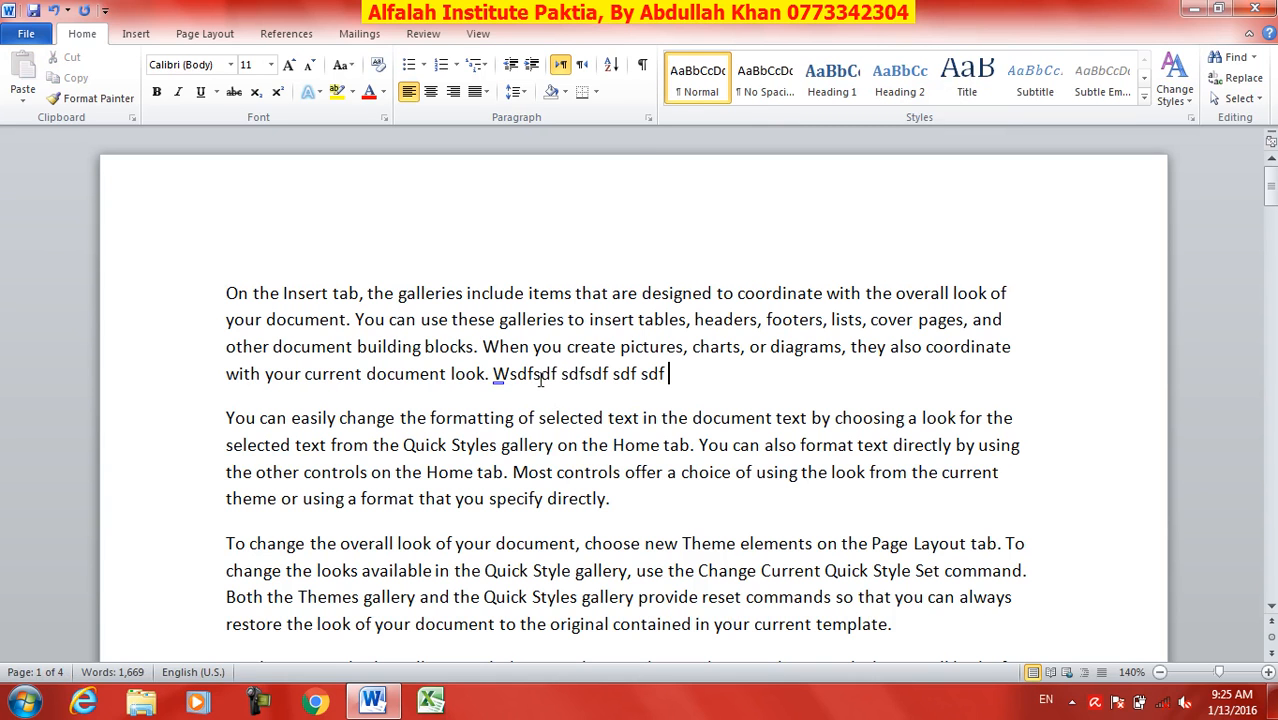
{"action": "key", "text": "ctrl+s"}
{"action": "left_click", "coordinate": [483, 444]}
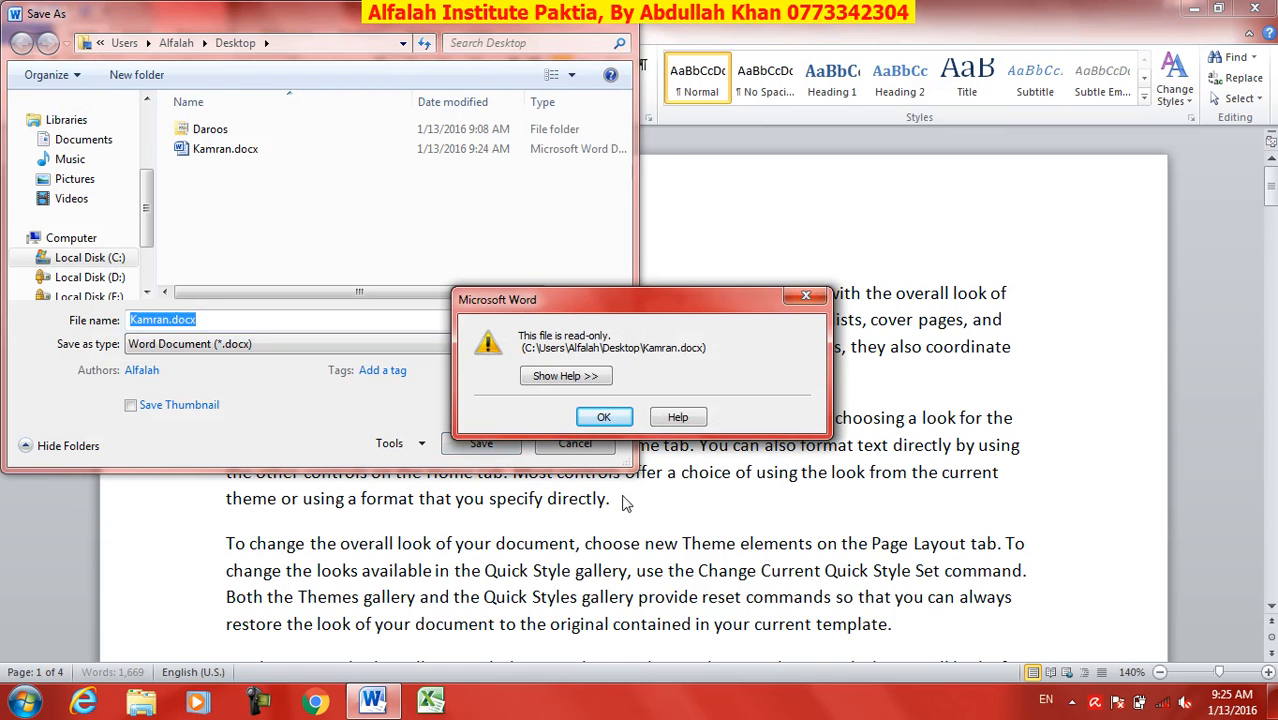
{"action": "left_click", "coordinate": [604, 417]}
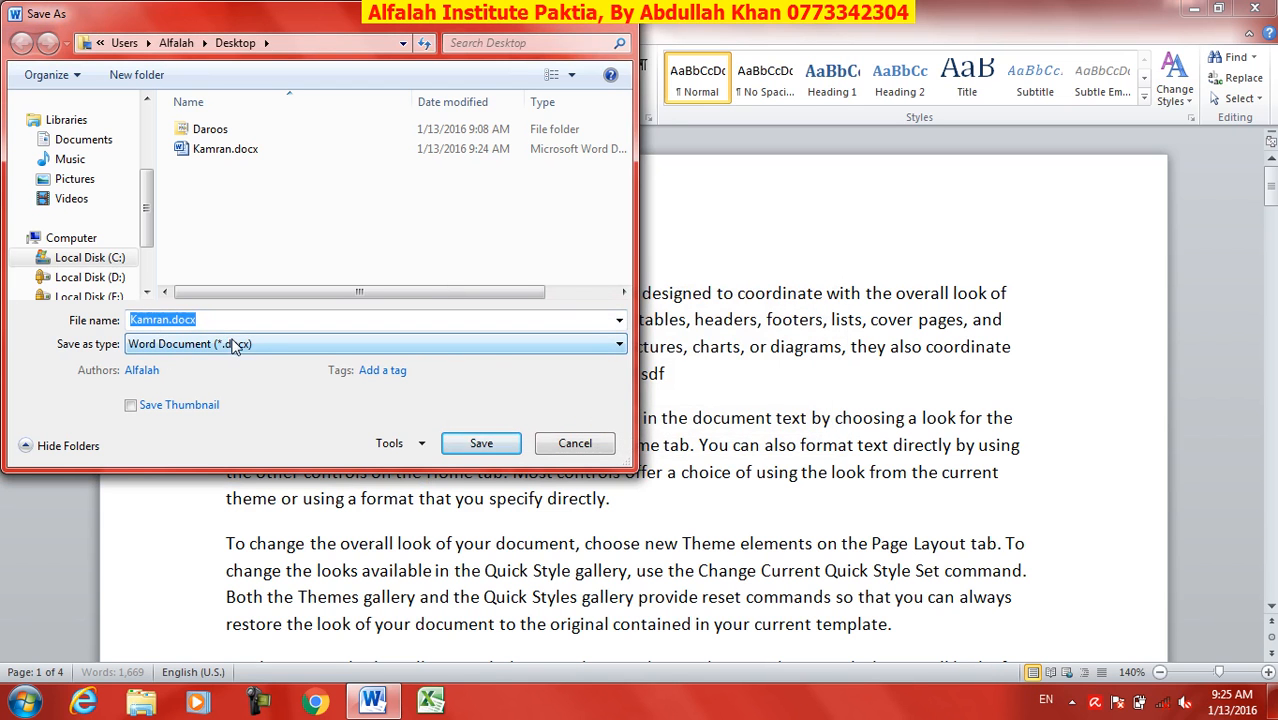
{"action": "left_click", "coordinate": [565, 455]}
{"action": "left_click", "coordinate": [1254, 8]}
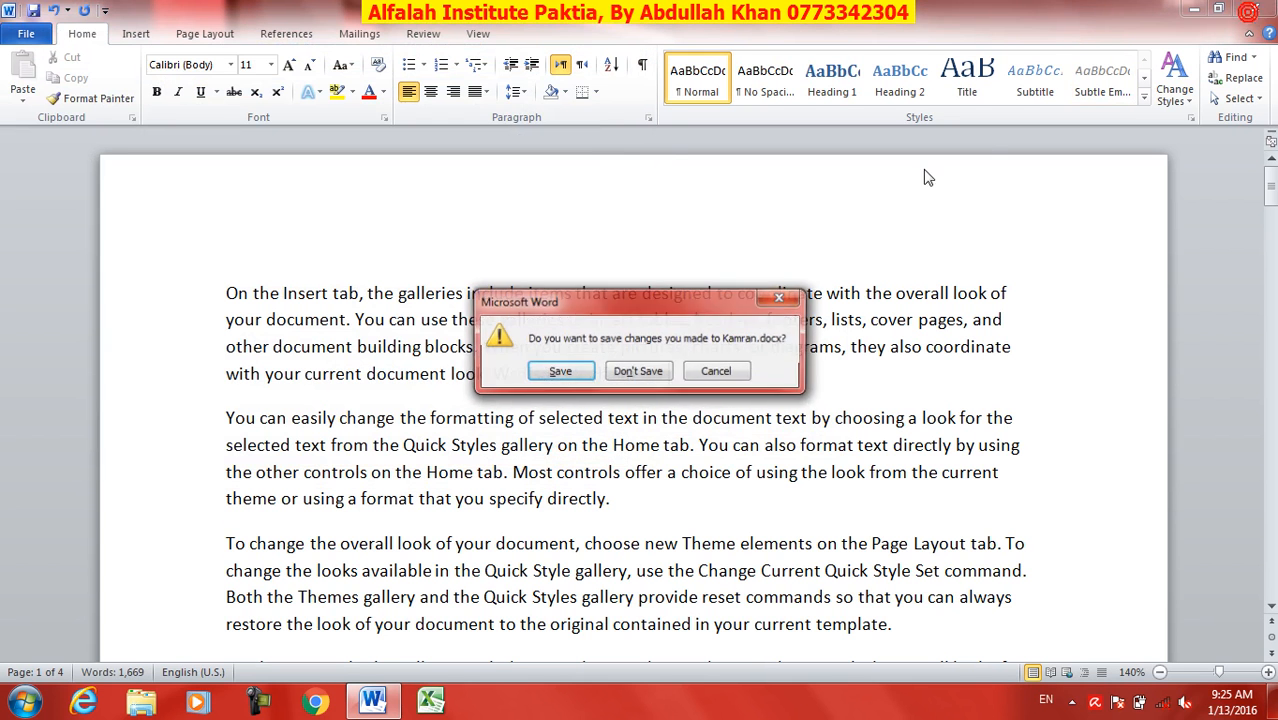
{"action": "left_click", "coordinate": [652, 370]}
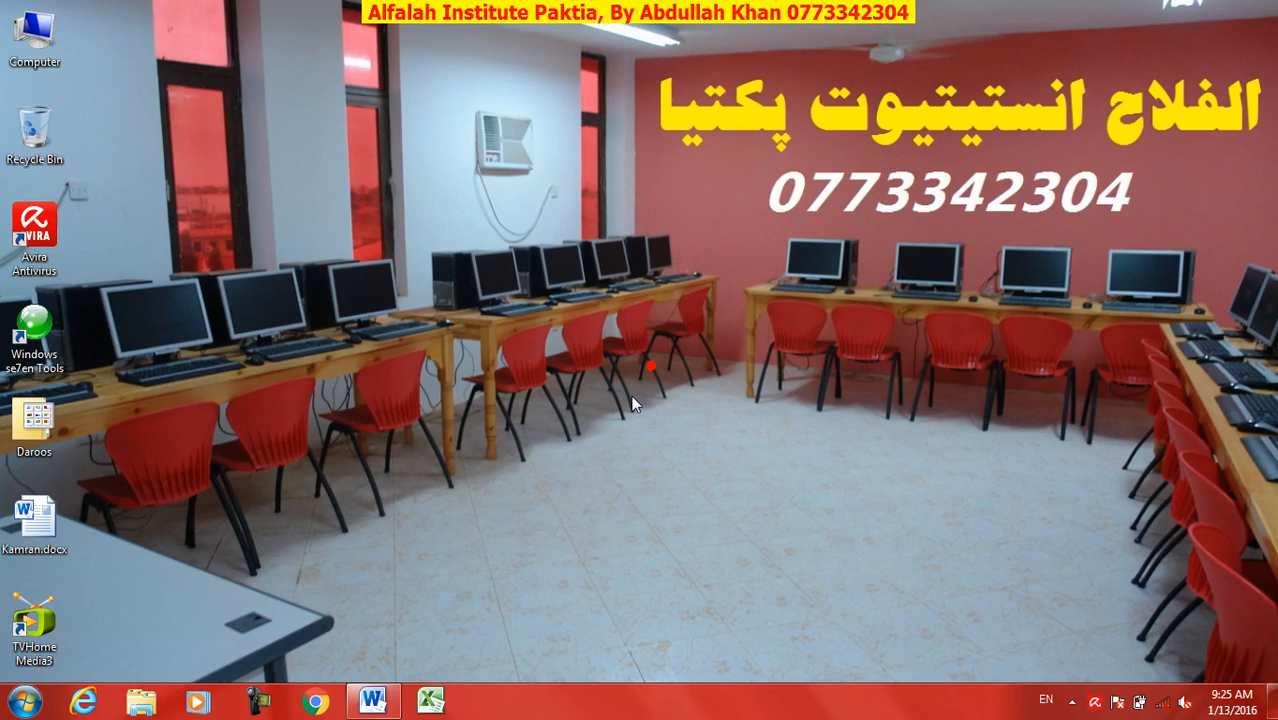
- Open Kamran.docx from the desktop for editing by entering the password to open and the password to modify
{"action": "double_click", "coordinate": [52, 515]}
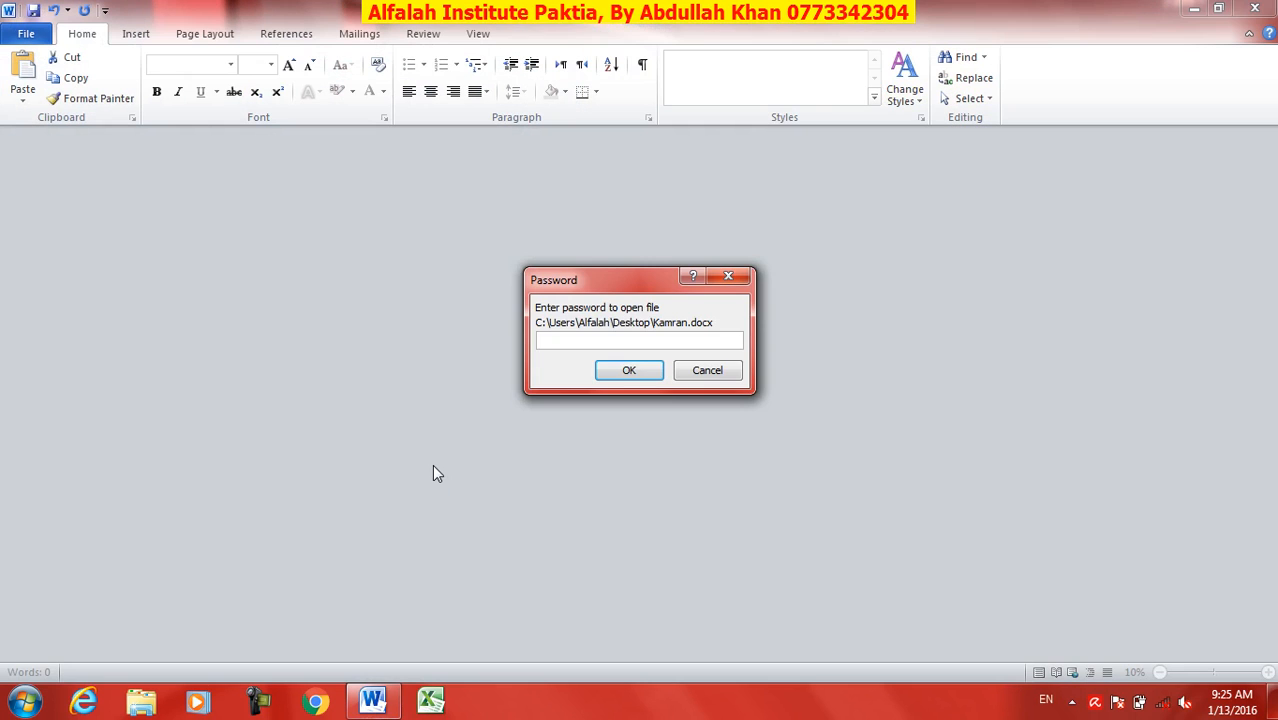
{"action": "type", "text": "1"}
{"action": "key", "text": "Return"}
{"action": "type", "text": "1"}
{"action": "key", "text": "Return"}
- Append "Afghanistan" to the end of the first paragraph, save the document and close it
{"action": "left_click", "coordinate": [536, 392]}
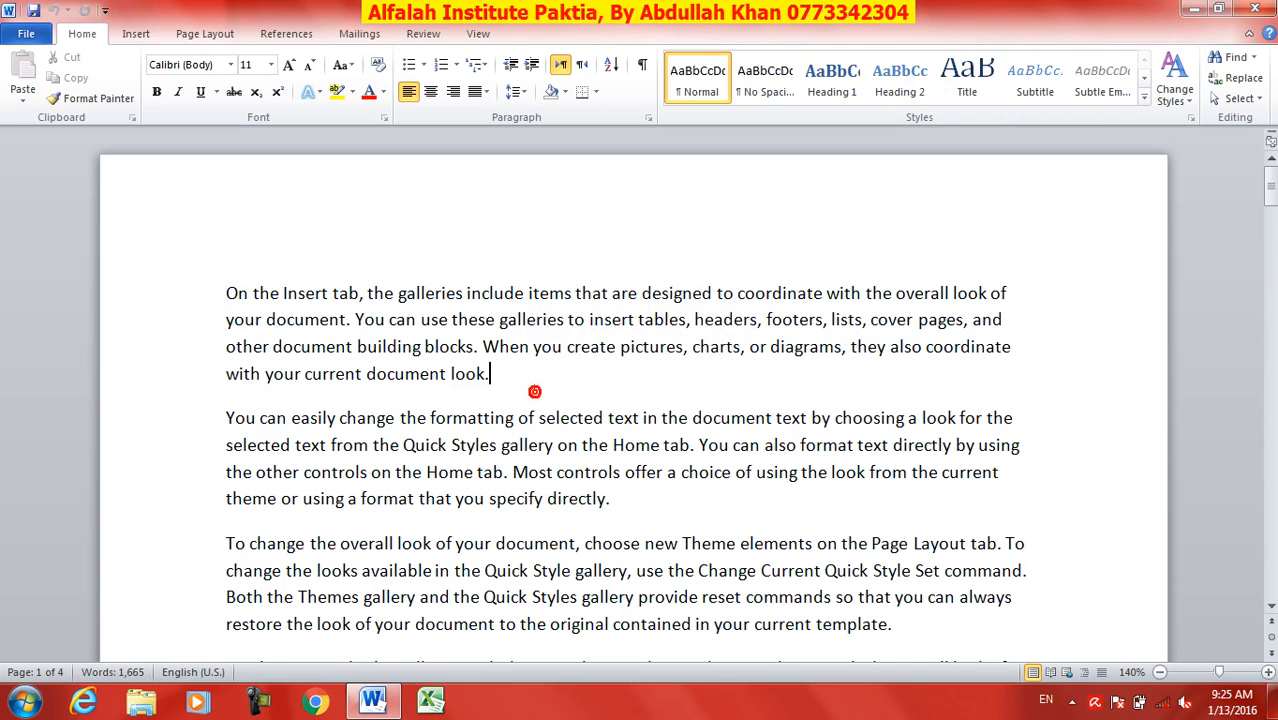
{"action": "type", "text": "Afga"}
{"action": "key", "text": "BackSpace"}
{"action": "type", "text": "hanistan"}
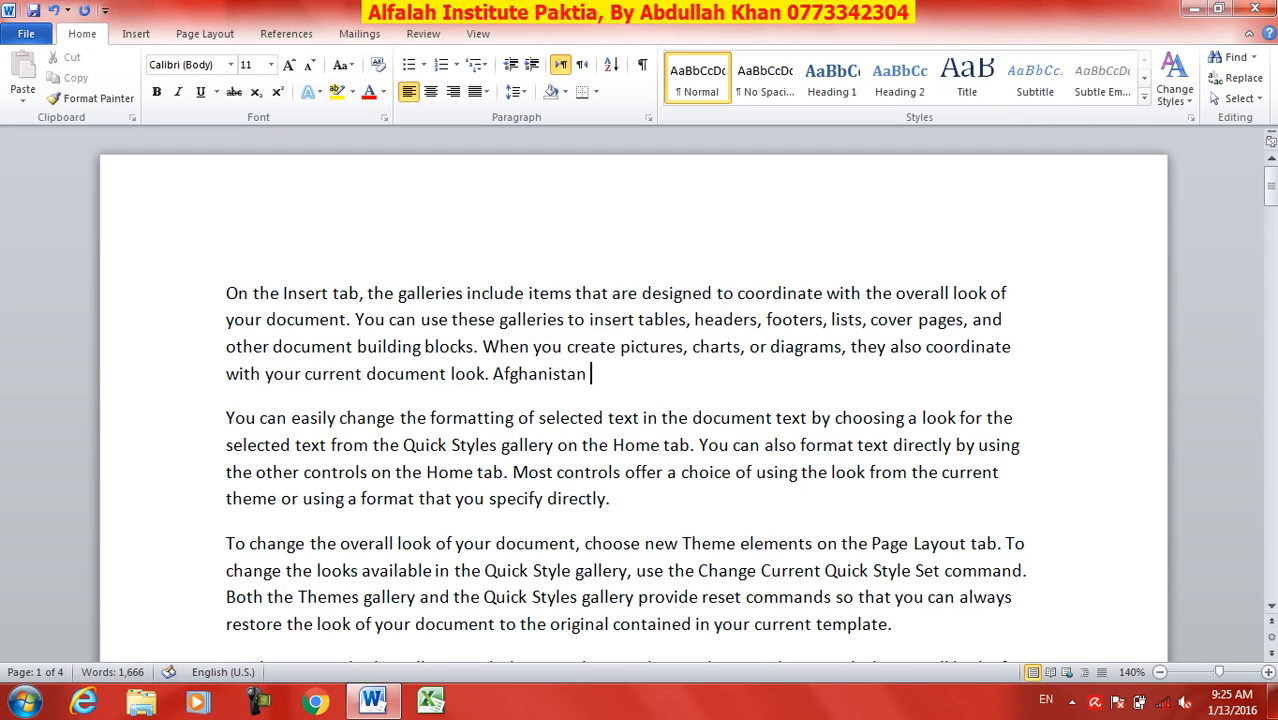
{"action": "key", "text": "ctrl+s"}
{"action": "left_click", "coordinate": [1254, 8]}
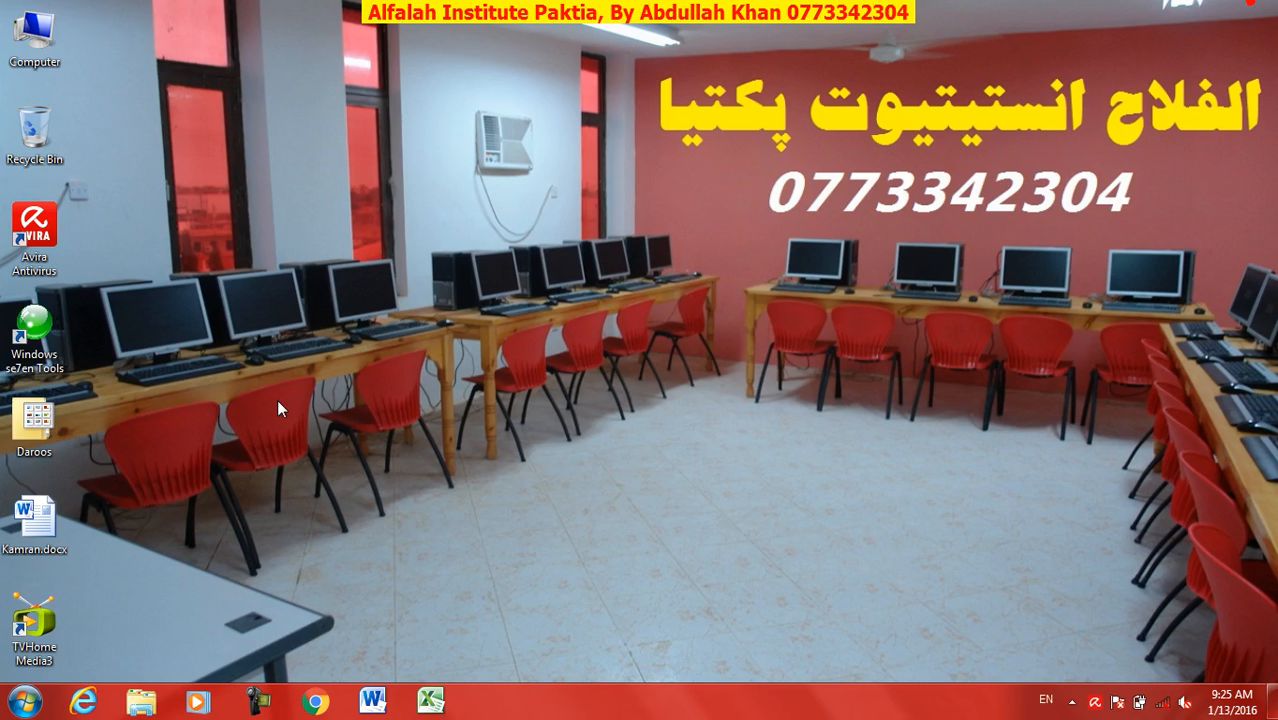
- Reopen Kamran.docx with the passwords to open and to modify and check the edited first paragraph
{"action": "double_click", "coordinate": [47, 516]}
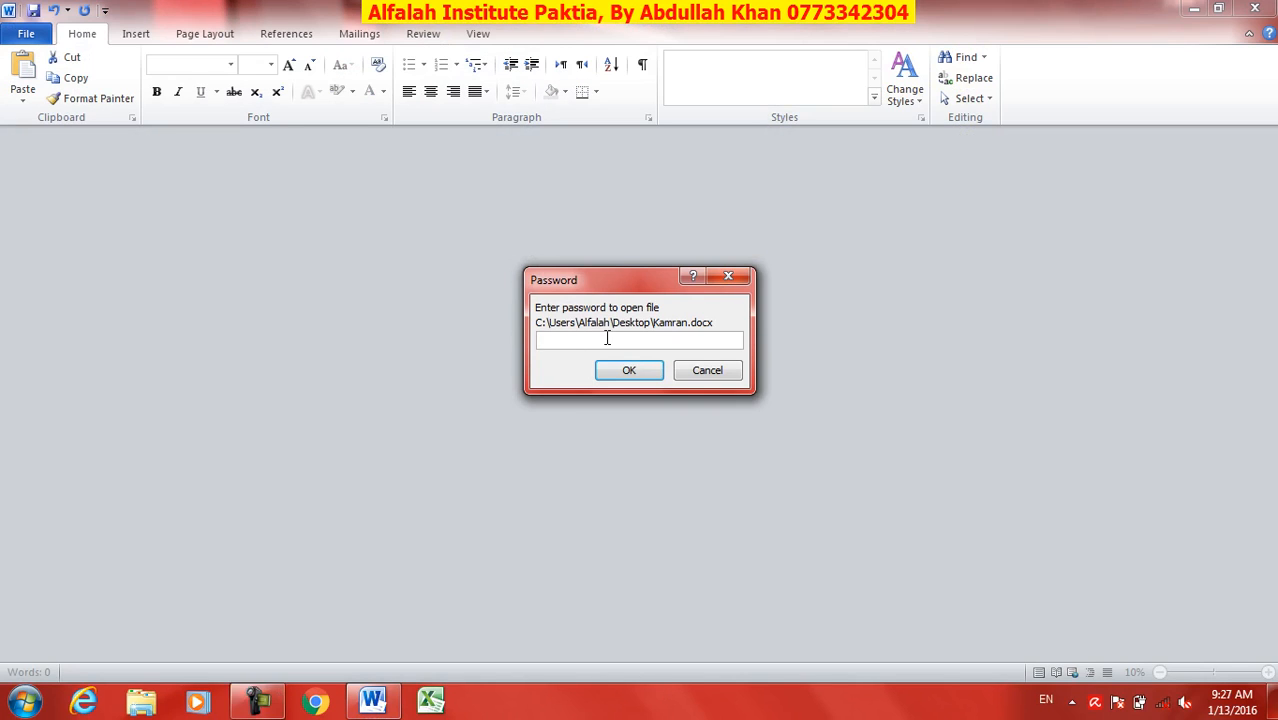
{"action": "key", "text": "Return"}
{"action": "type", "text": "•"}
{"action": "key", "text": "Return"}
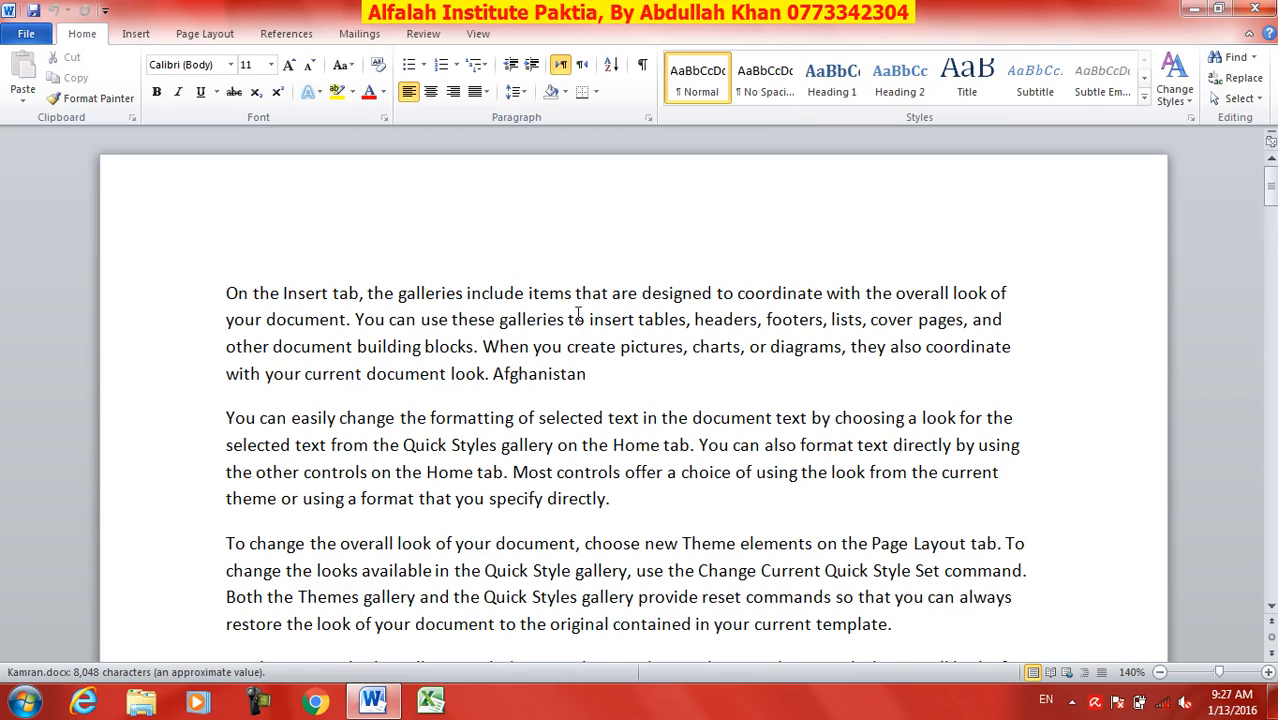
- Make the word "Afghanistan" at the end of the first paragraph bold, and close the document without saving
{"action": "left_click_drag", "start_coordinate": [605, 374], "coordinate": [494, 372]}
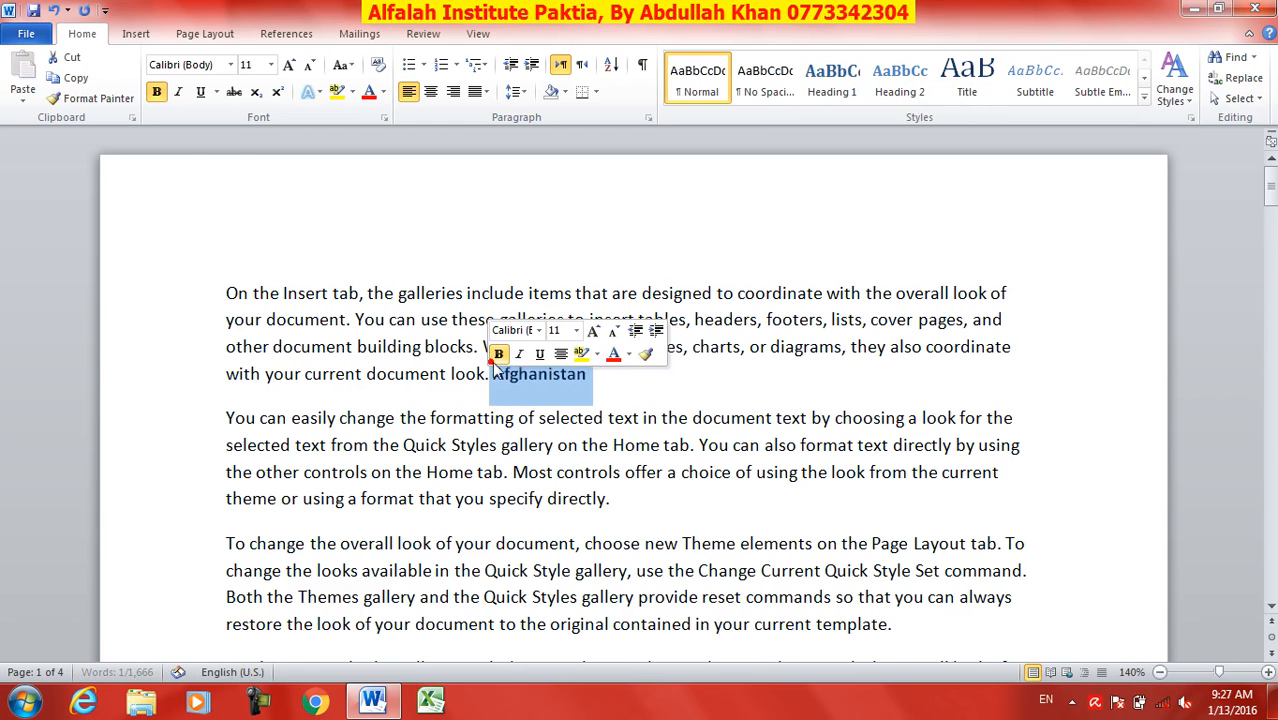
{"action": "left_click", "coordinate": [26, 33]}
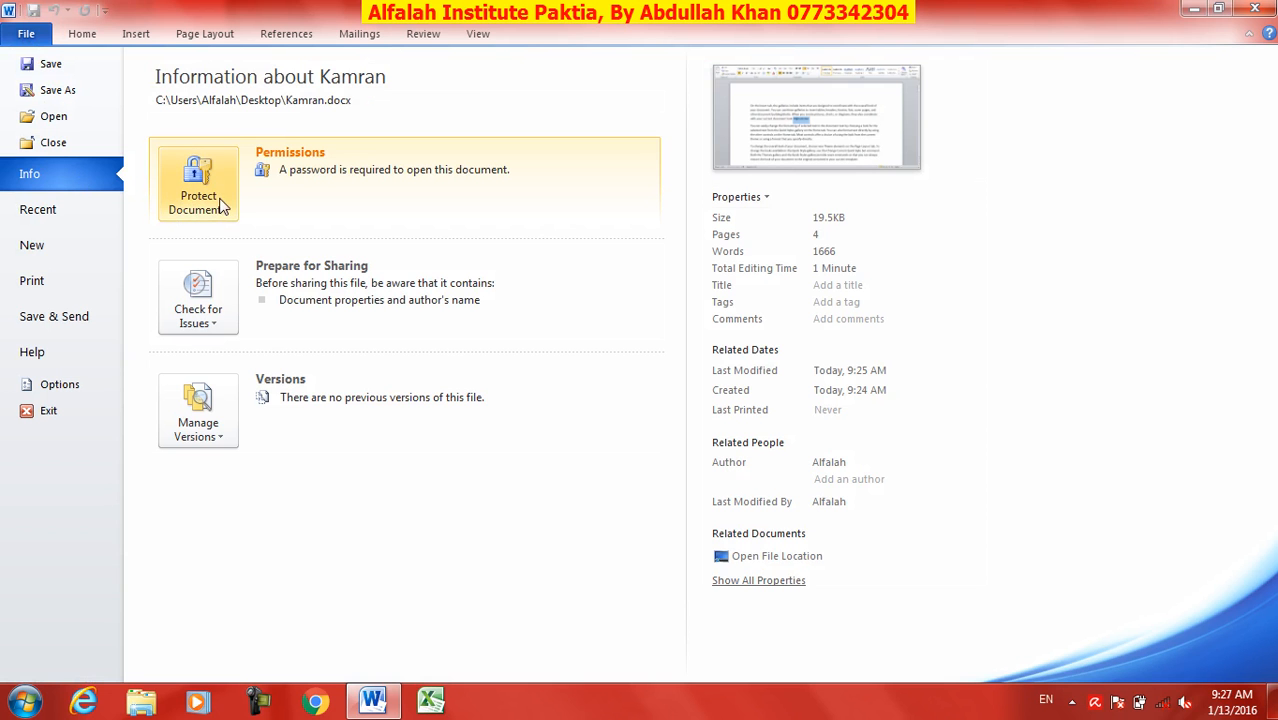
{"action": "left_click", "coordinate": [1255, 10]}
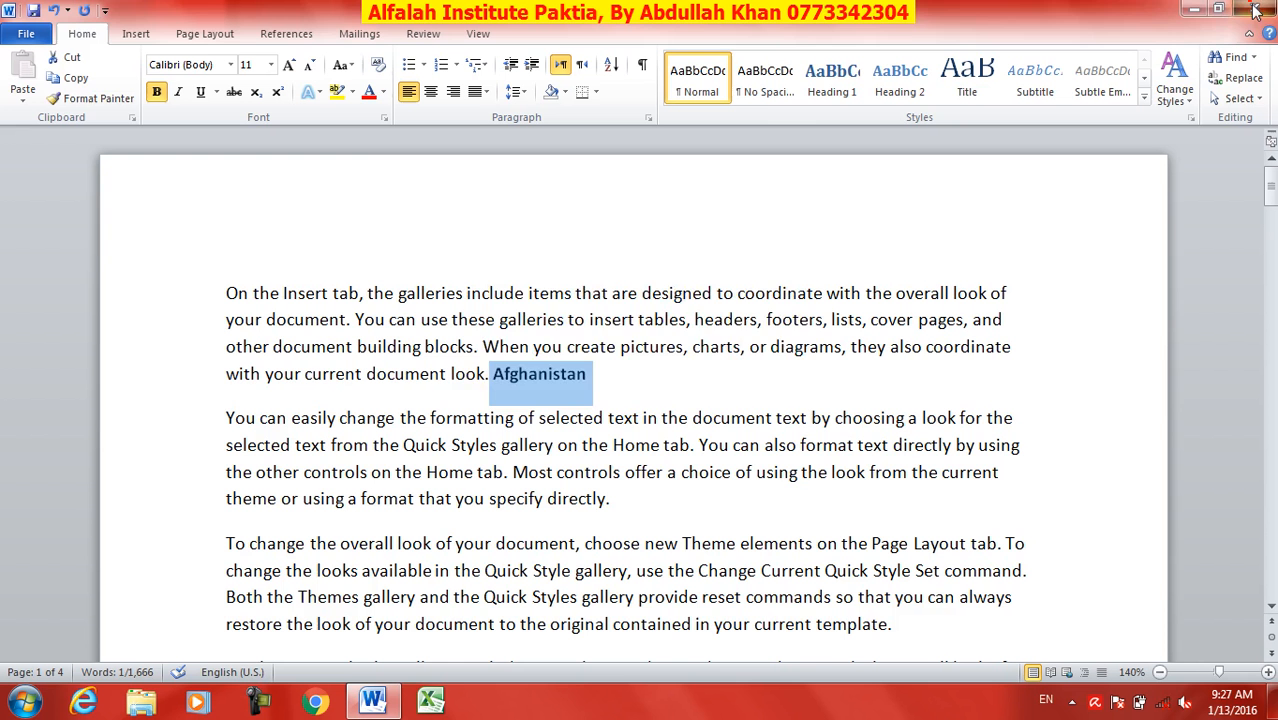
{"action": "left_click", "coordinate": [637, 367]}
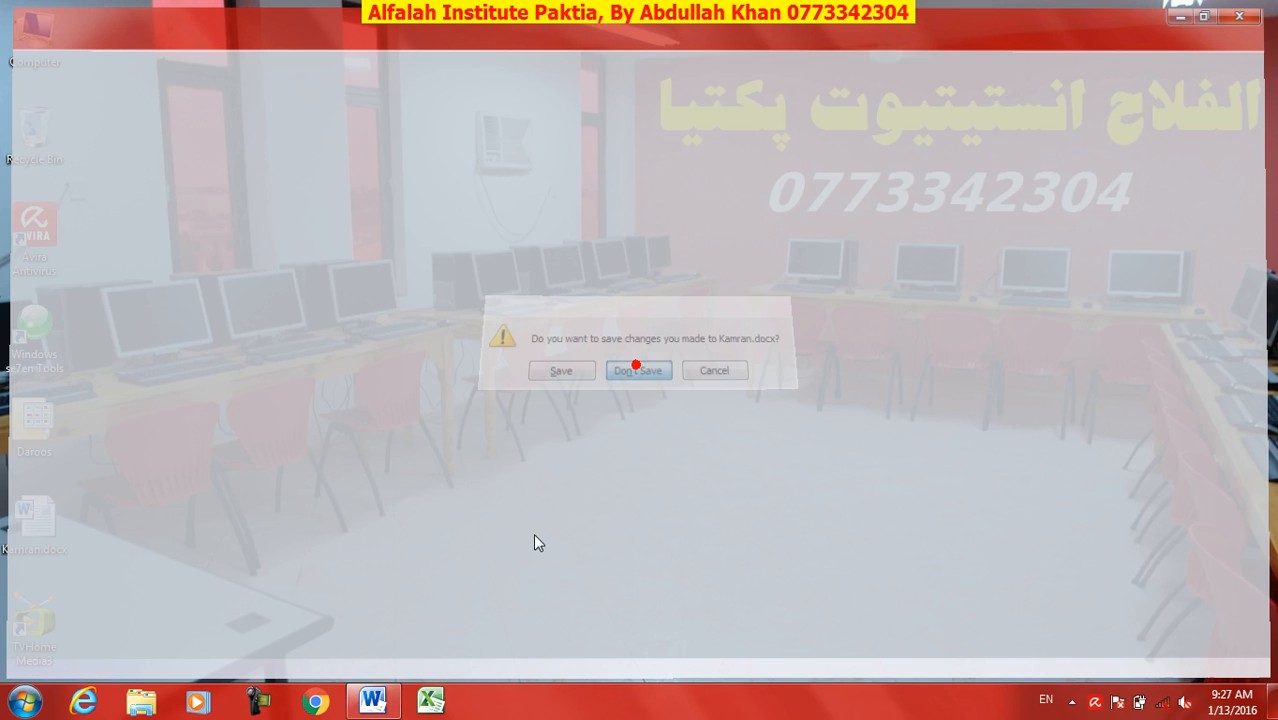
- Start a new blank Word document and fill it with sample paragraphs using =rand()
{"action": "left_click", "coordinate": [377, 706]}
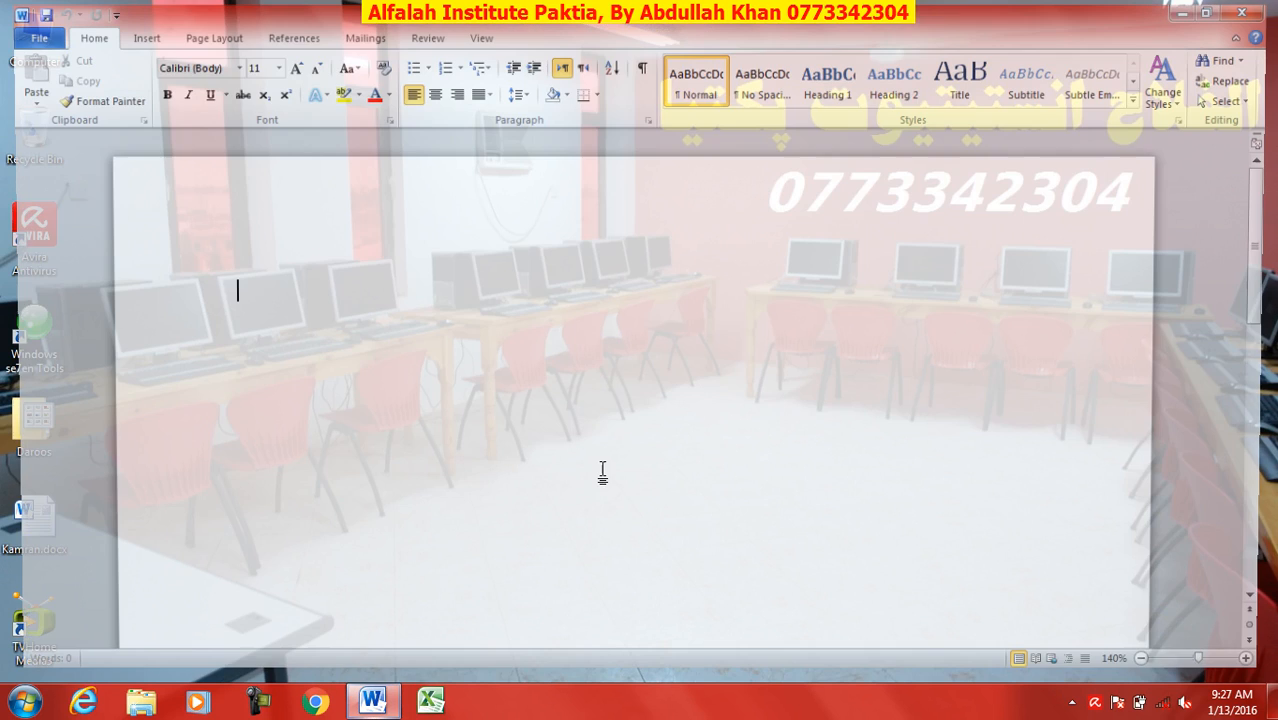
{"action": "type", "text": "=rand("}
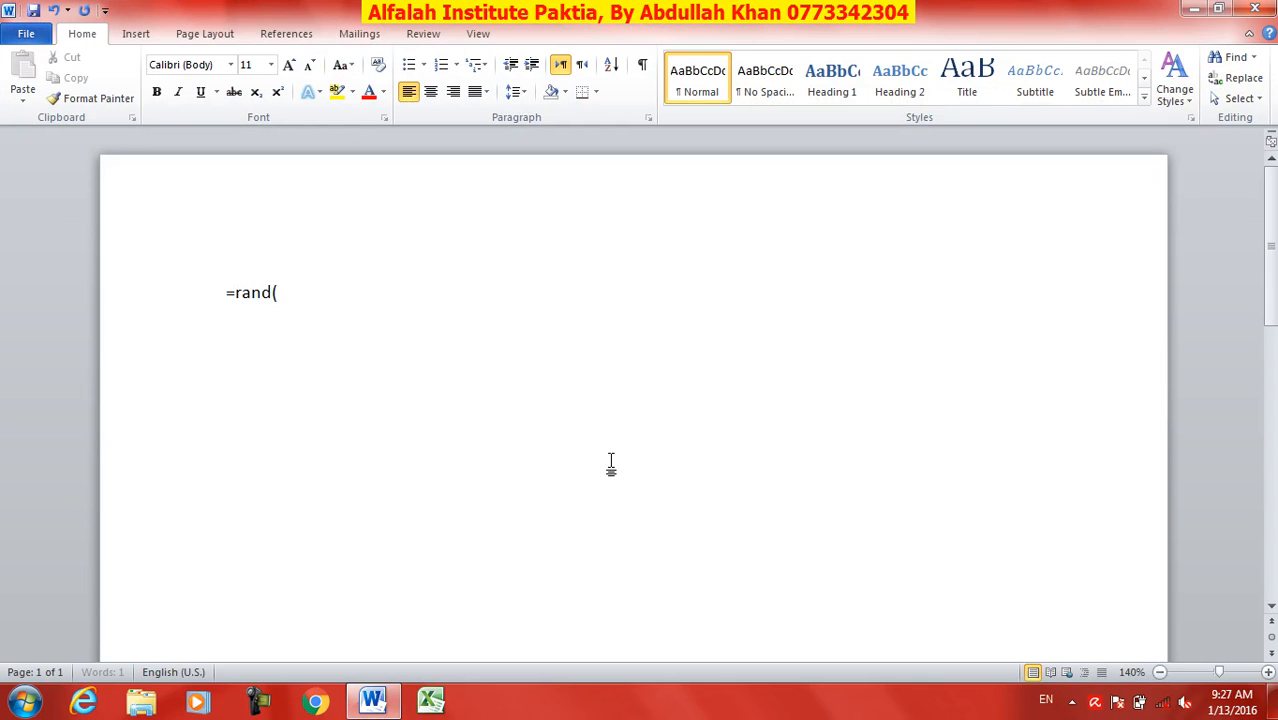
{"action": "type", "text": ")"}
{"action": "key", "text": "Return"}
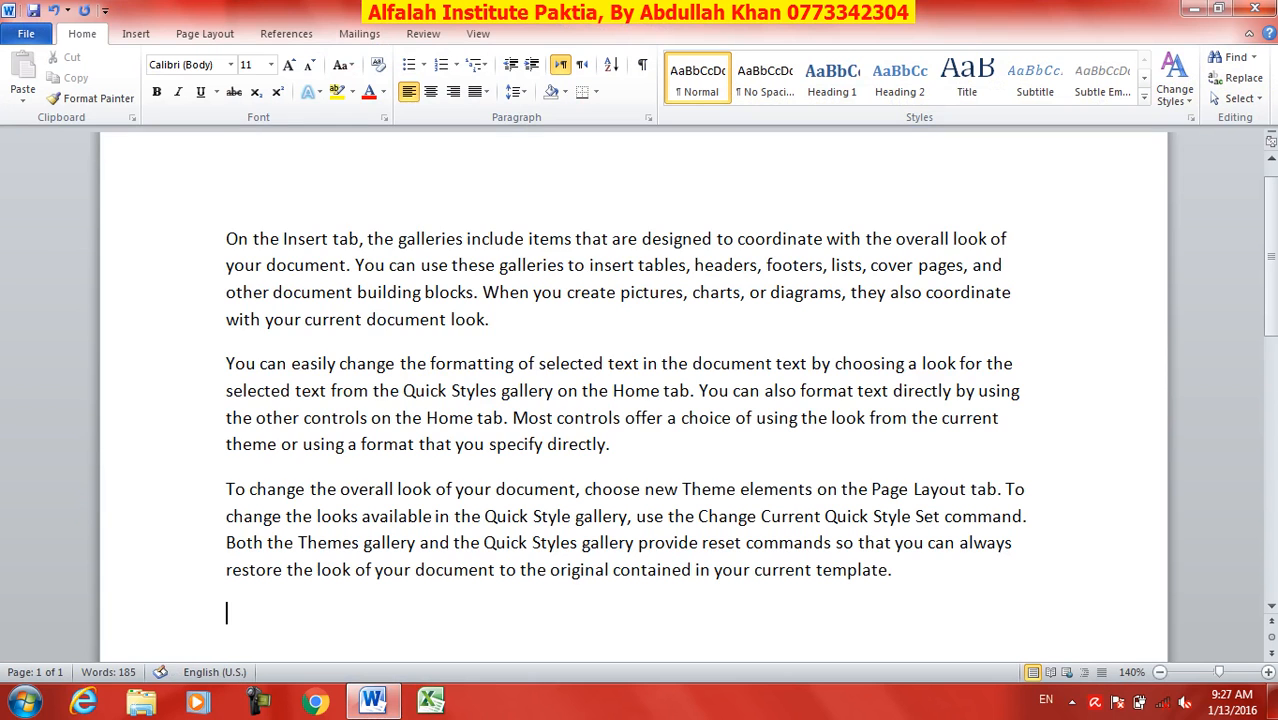
- Save the new document to the Desktop under the file name karim as a Word Document
{"action": "key", "text": "ctrl+s"}
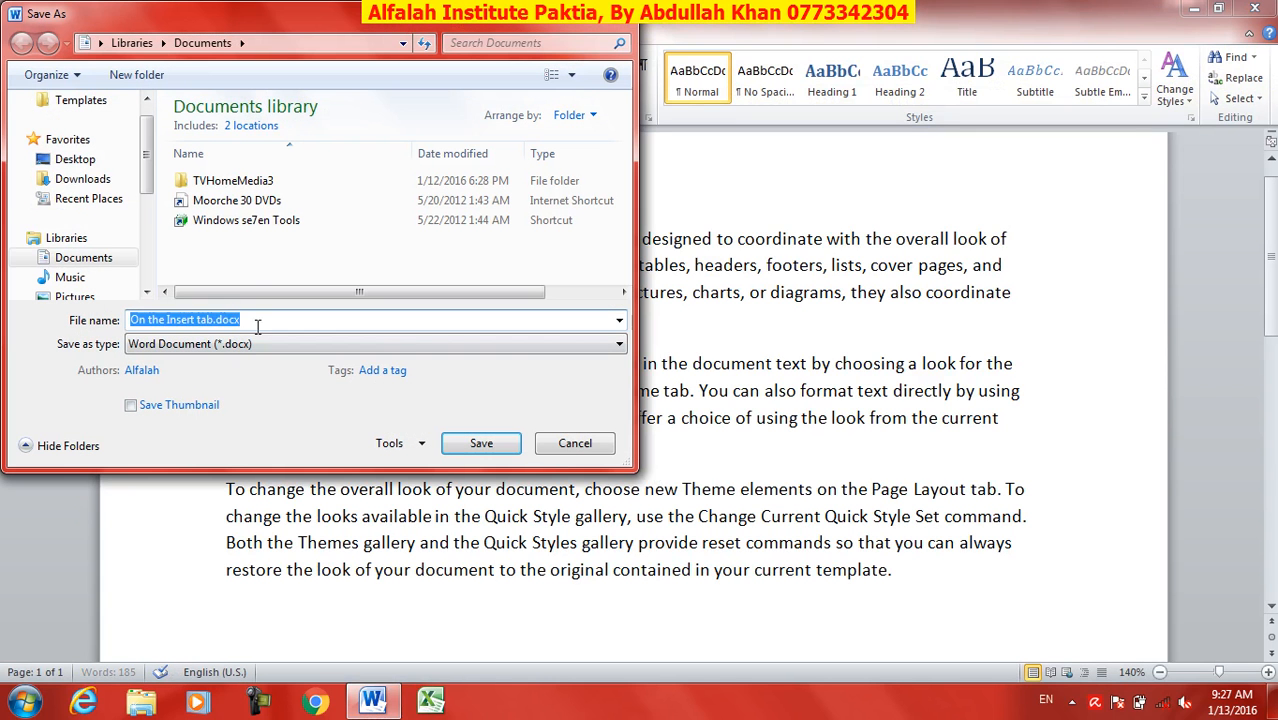
{"action": "left_click", "coordinate": [72, 160]}
{"action": "left_click", "coordinate": [251, 320]}
{"action": "type", "text": "karim"}
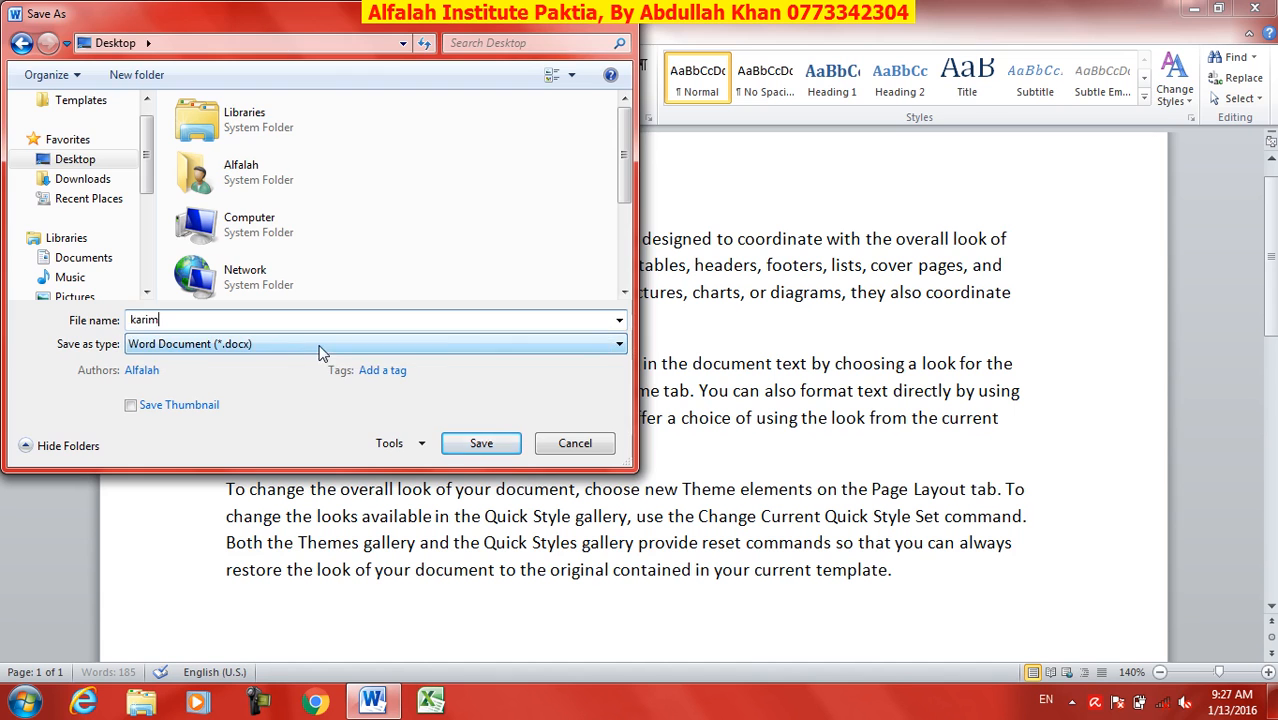
{"action": "key", "text": "Return"}
- Mark the karim document as final and accept the confirmation messages
{"action": "left_click", "coordinate": [20, 34]}
{"action": "left_click", "coordinate": [212, 188]}
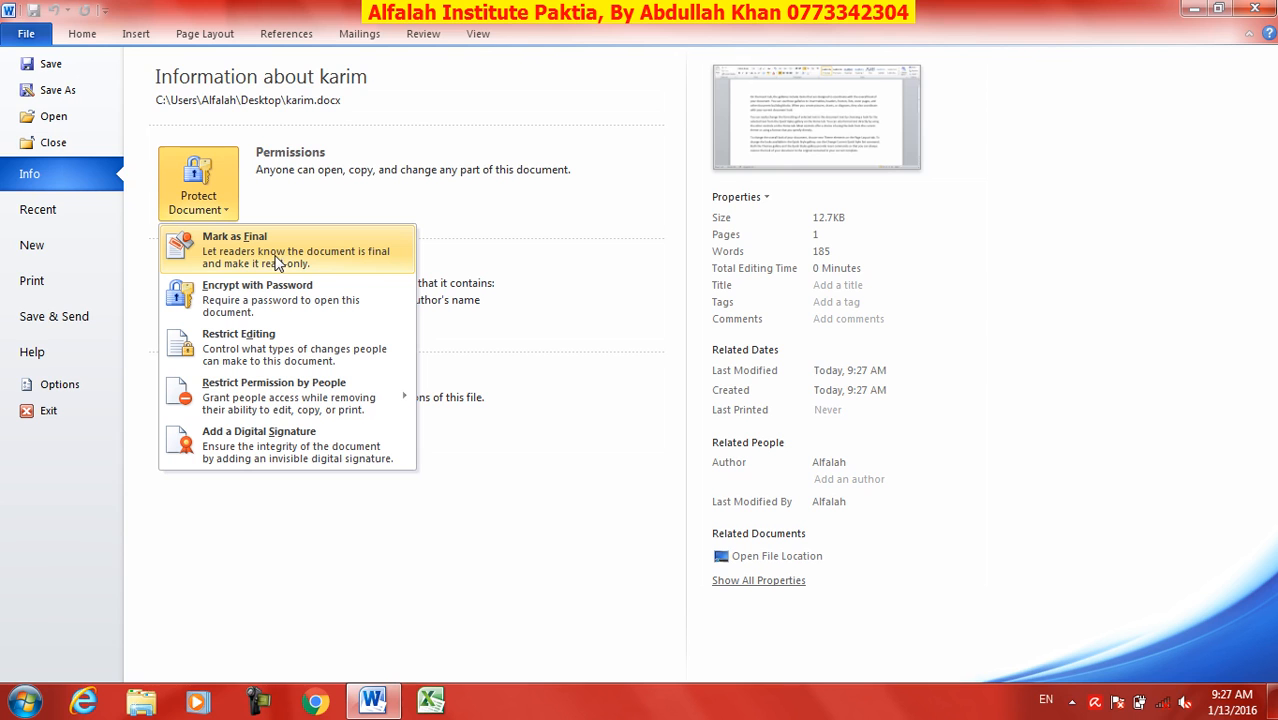
{"action": "left_click", "coordinate": [209, 259]}
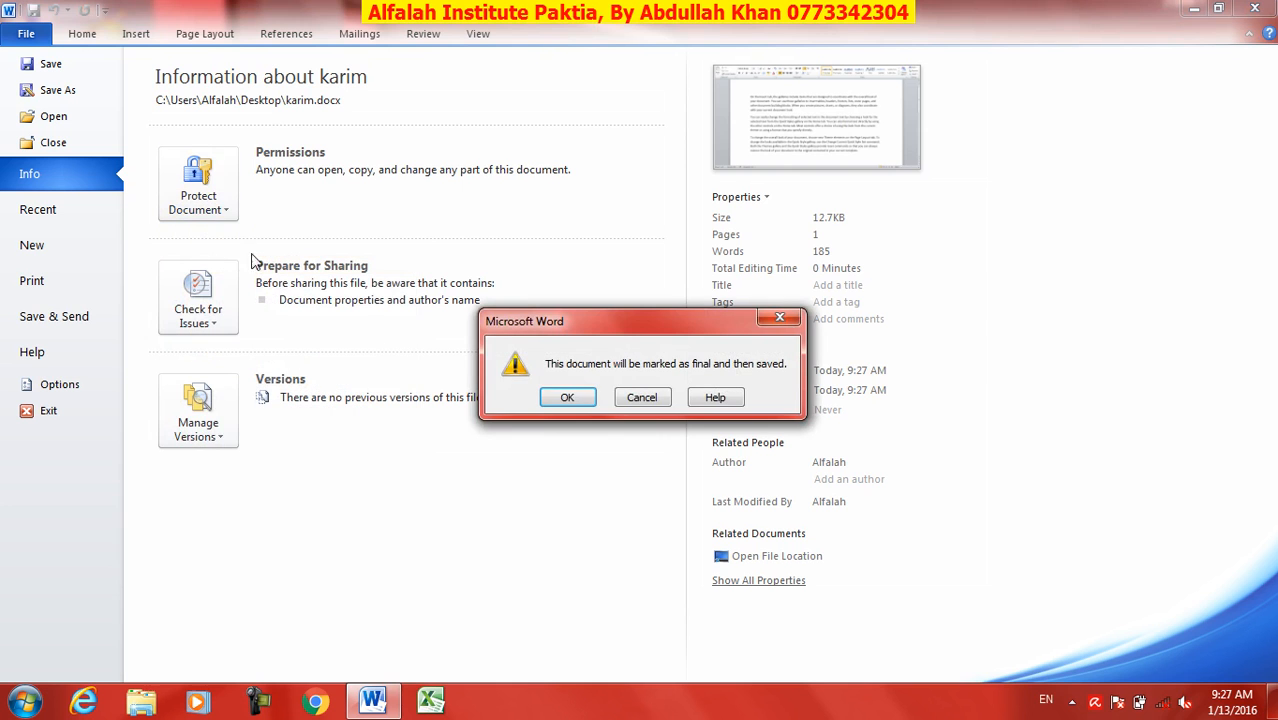
{"action": "left_click", "coordinate": [568, 398]}
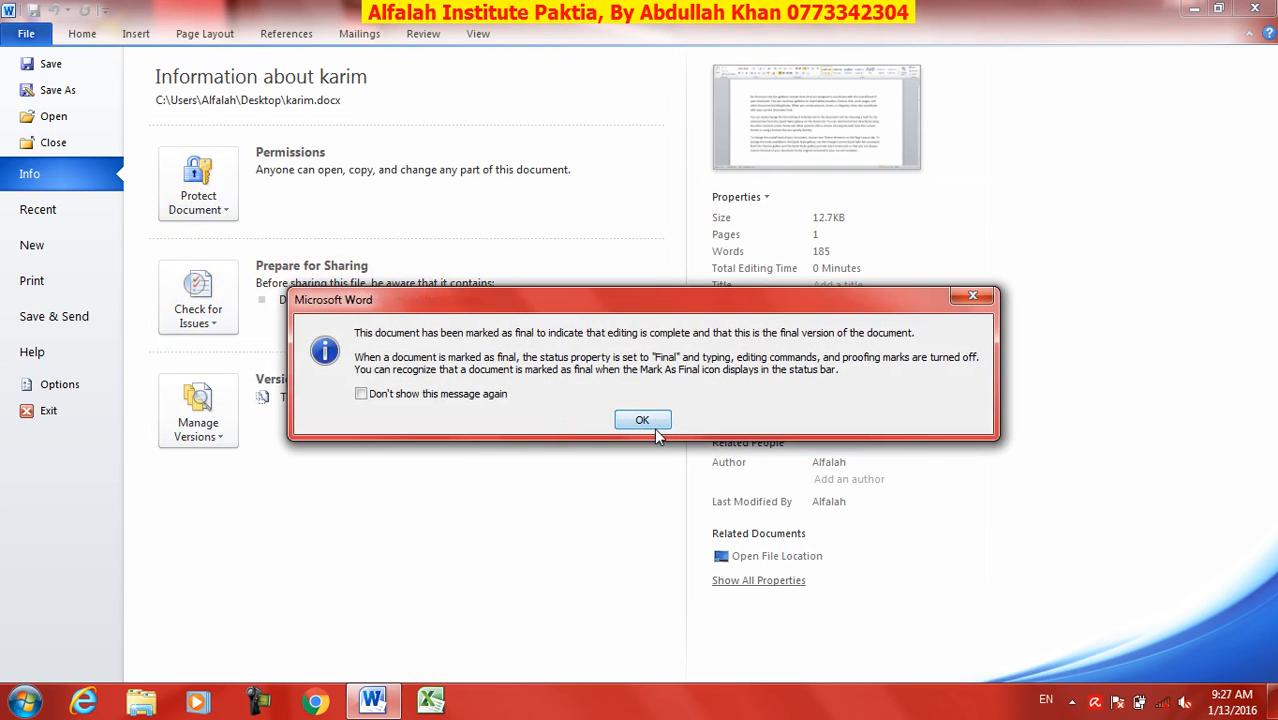
{"action": "left_click", "coordinate": [652, 423]}
- Try to enter text on the empty line below the last paragraph of the document marked as final
{"action": "left_click", "coordinate": [88, 33]}
{"action": "left_click", "coordinate": [468, 566]}
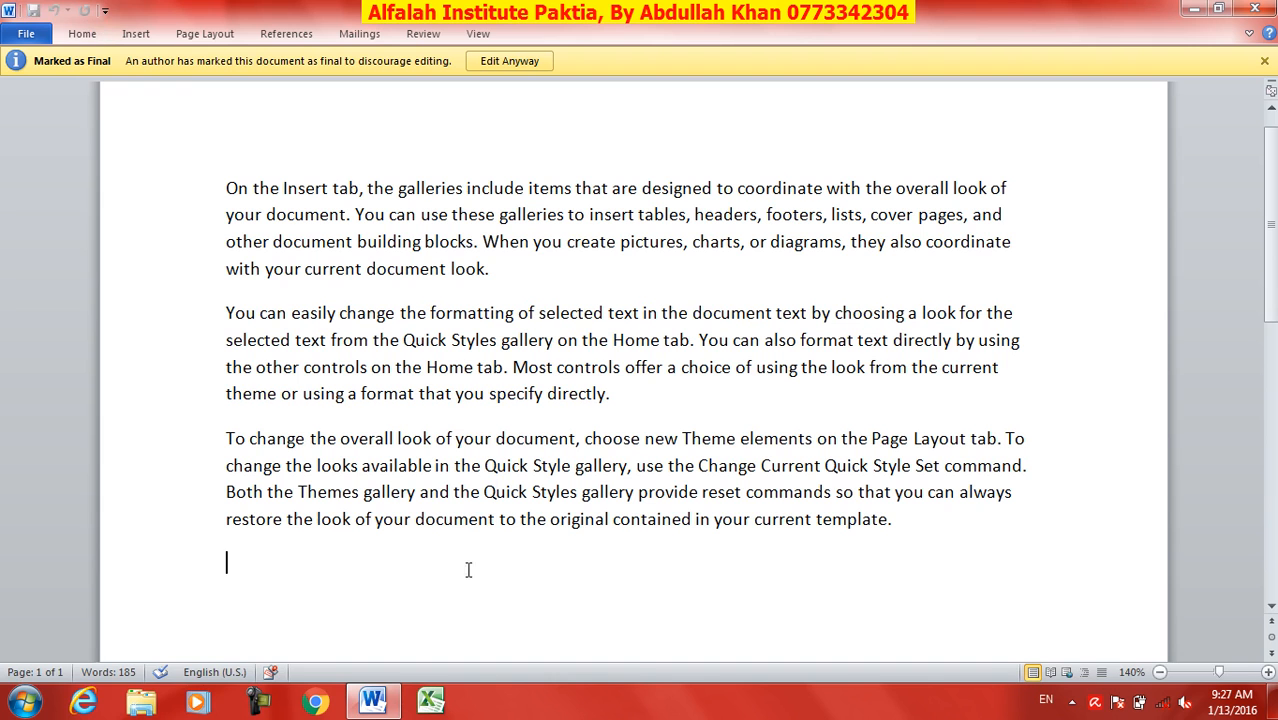
{"action": "key", "text": "a"}
{"action": "left_click", "coordinate": [405, 571]}
{"action": "key", "text": "a"}
{"action": "left_click", "coordinate": [461, 568]}
{"action": "key", "text": "a"}
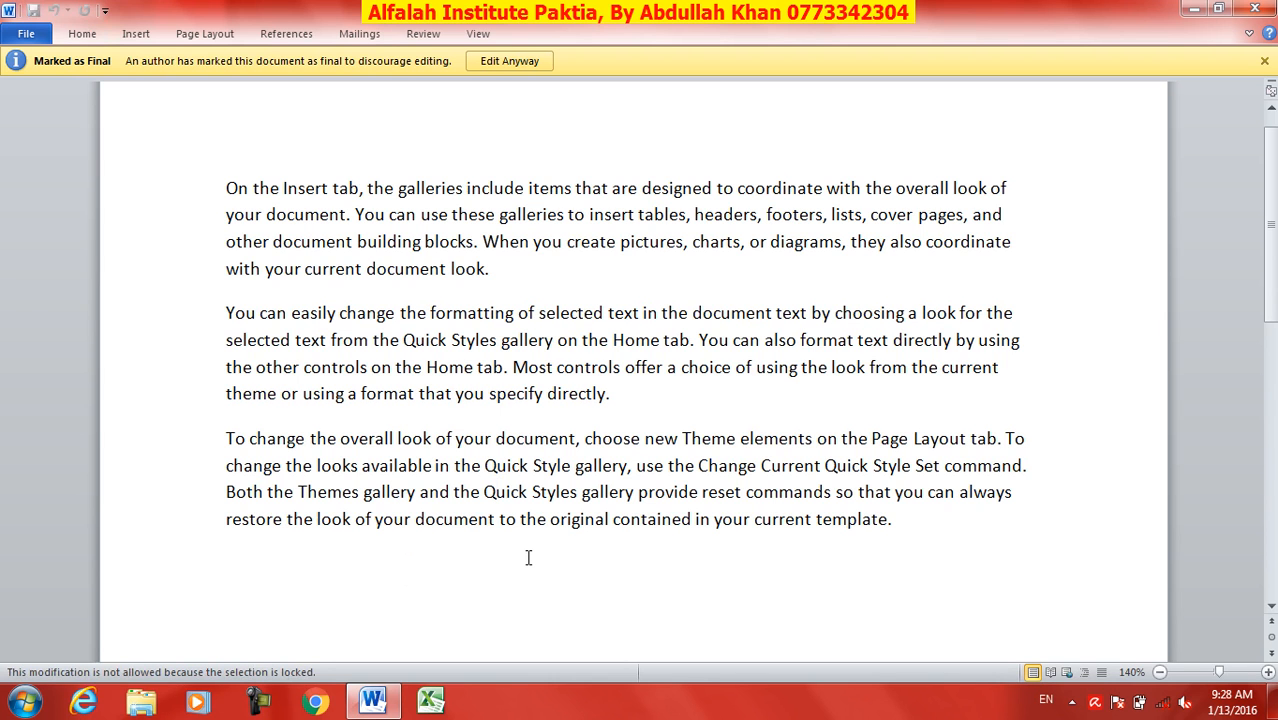
{"action": "left_click", "coordinate": [528, 557]}
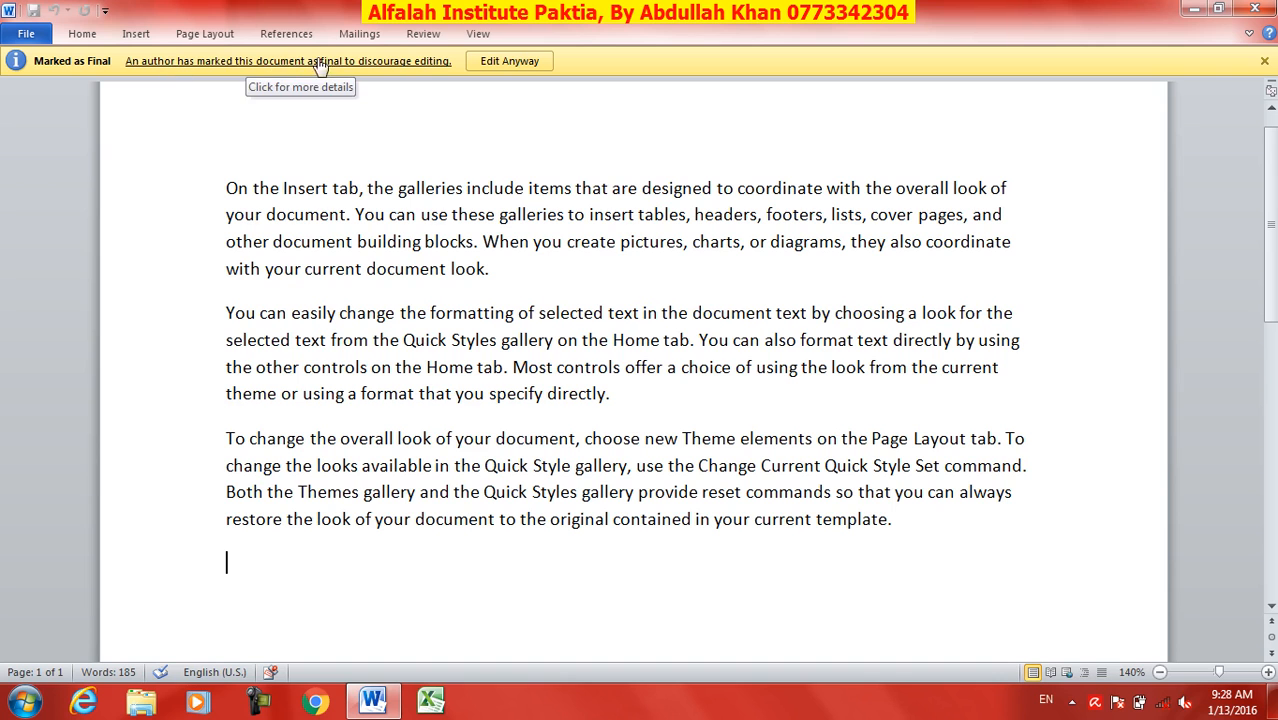
{"action": "left_click", "coordinate": [335, 597]}
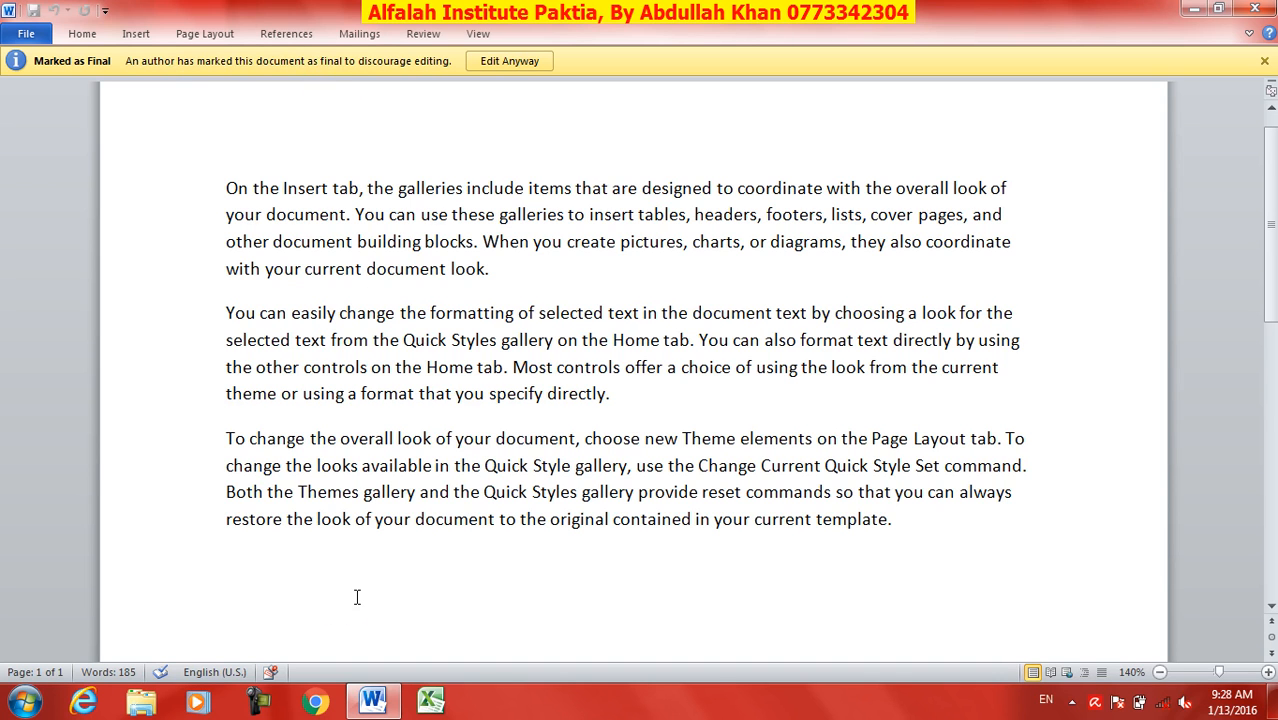
- Re-enable editing of the finalized document and enter "dfgsdfg" on the empty line below the last paragraph
{"action": "left_click", "coordinate": [512, 64]}
{"action": "type", "text": "dfgsdfg"}
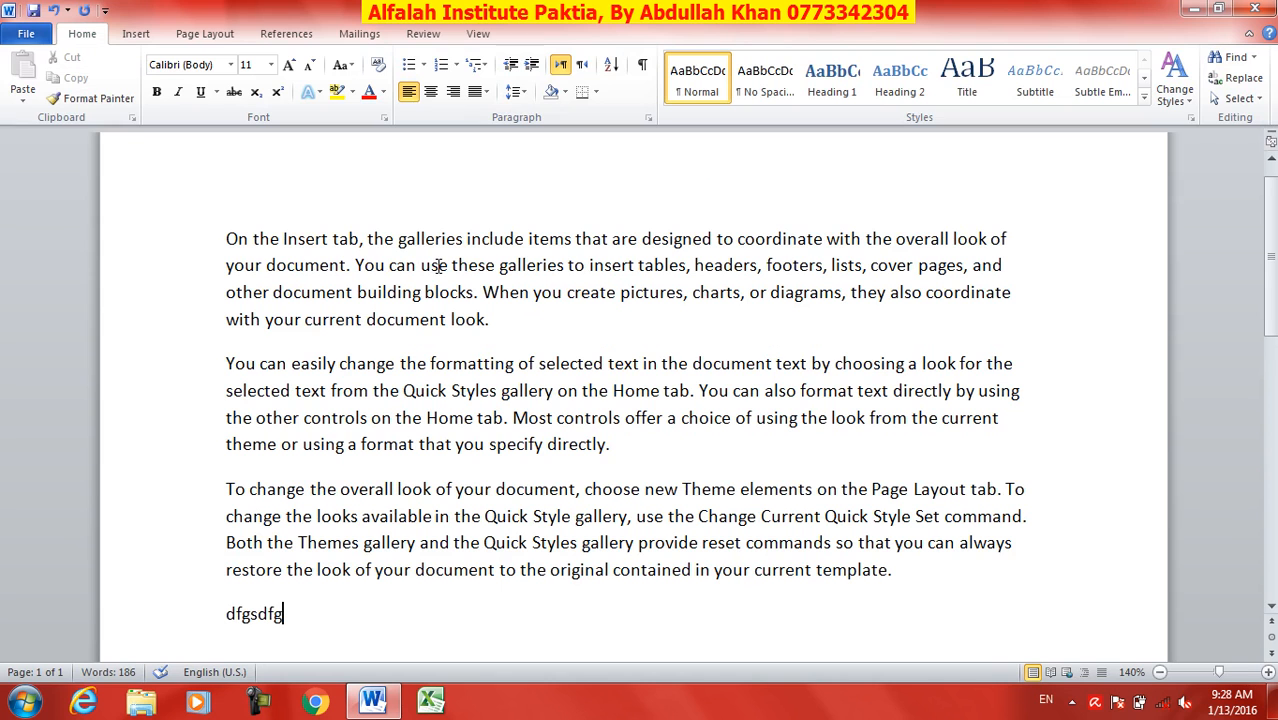
- Encrypt the document by entering and confirming an encryption password, and close it with the changes saved
{"action": "left_click", "coordinate": [26, 33]}
{"action": "left_click", "coordinate": [198, 188]}
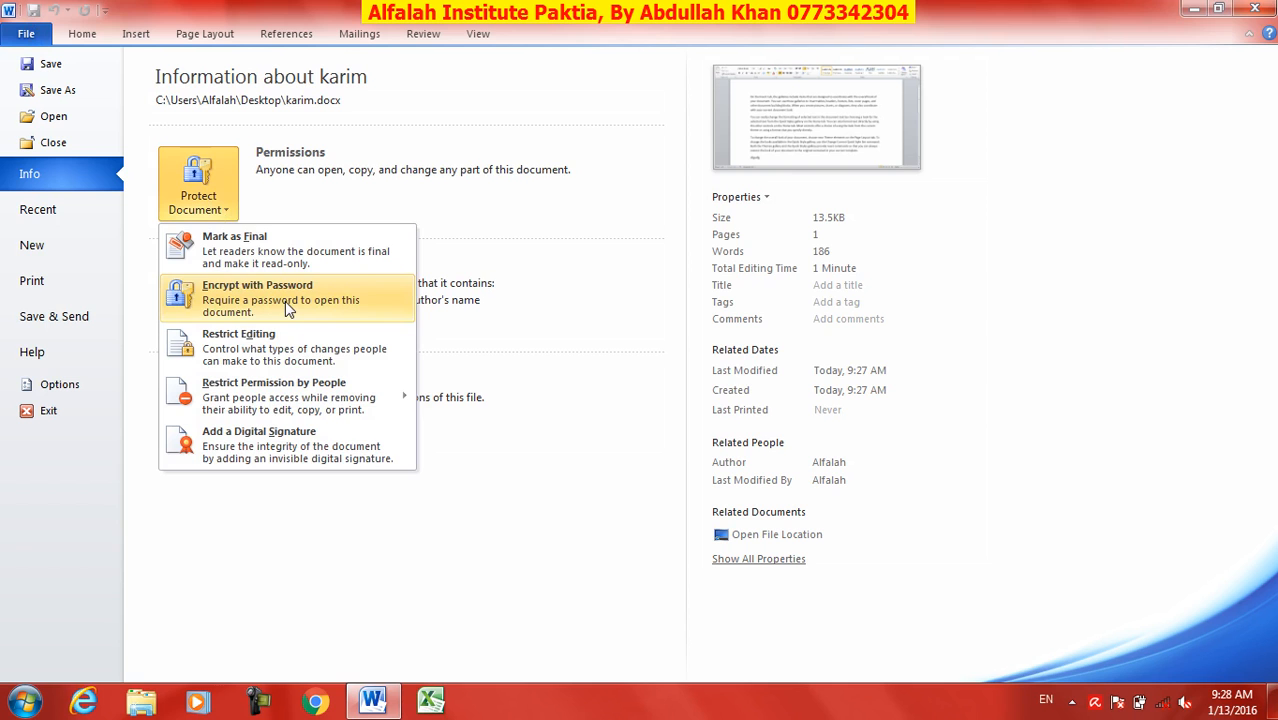
{"action": "left_click", "coordinate": [285, 301]}
{"action": "type", "text": "1"}
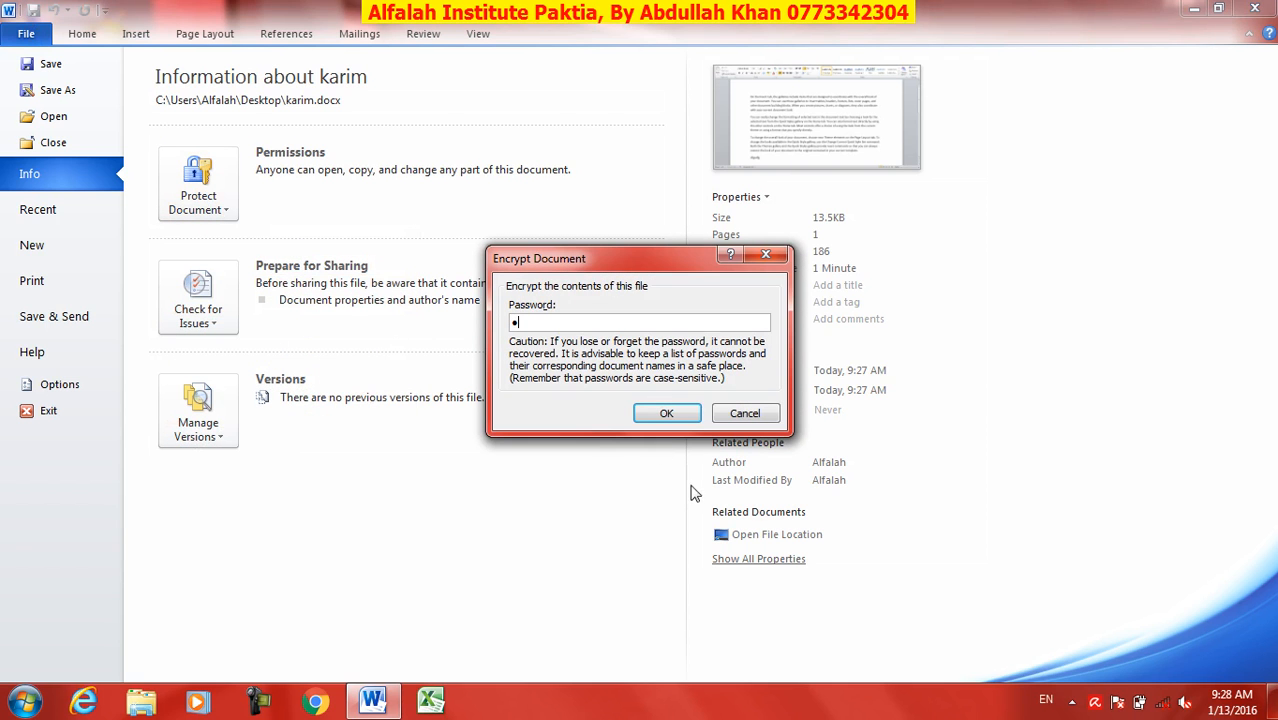
{"action": "left_click", "coordinate": [664, 414]}
{"action": "type", "text": "1"}
{"action": "left_click", "coordinate": [664, 414]}
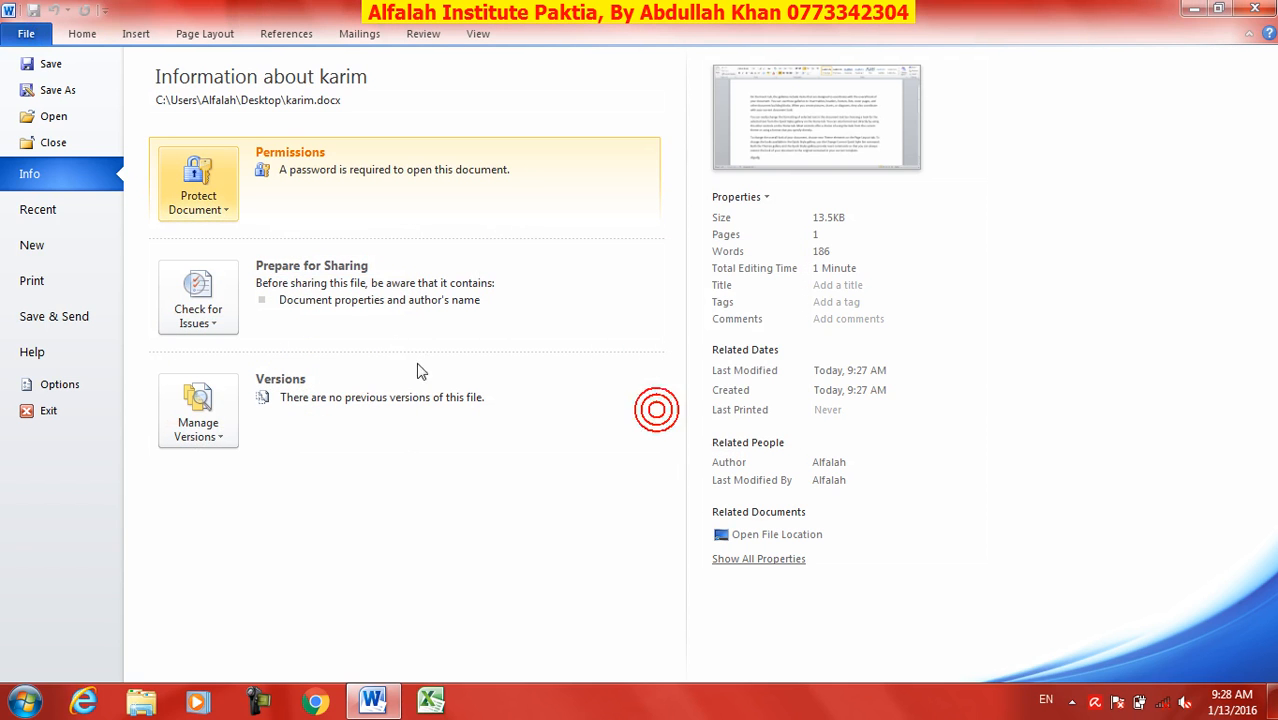
{"action": "left_click", "coordinate": [1255, 8]}
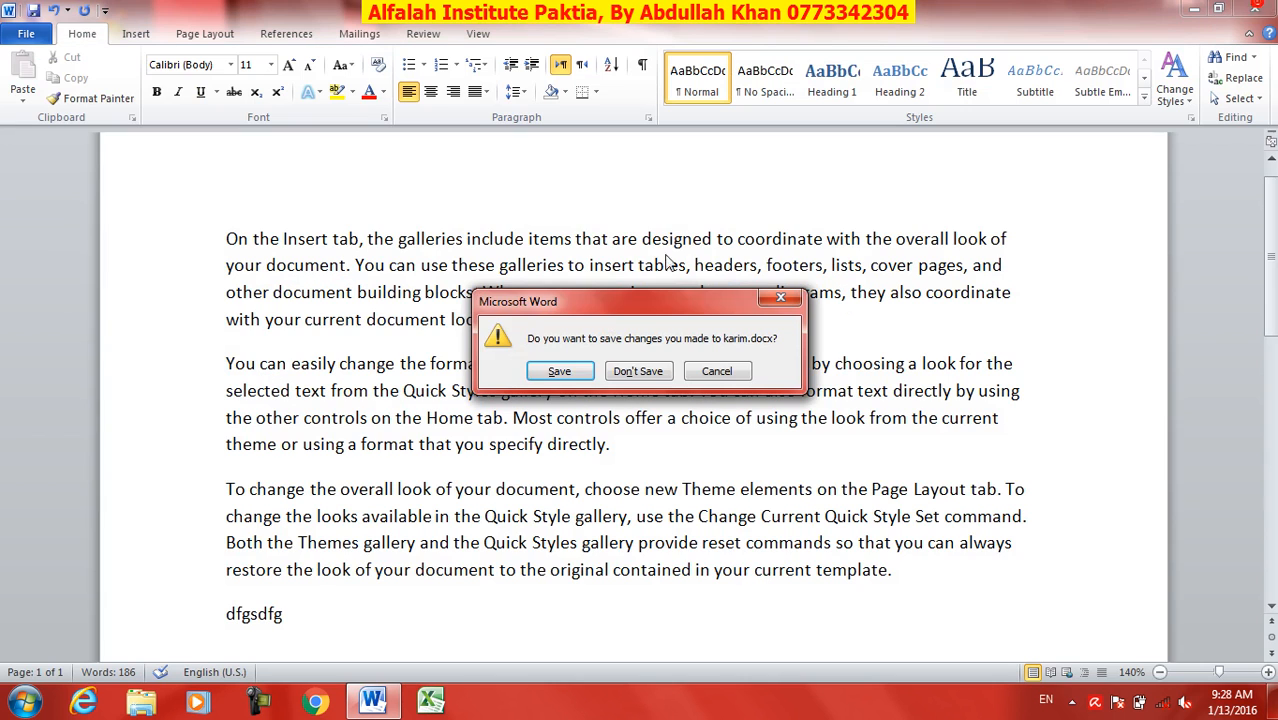
{"action": "left_click", "coordinate": [560, 372]}
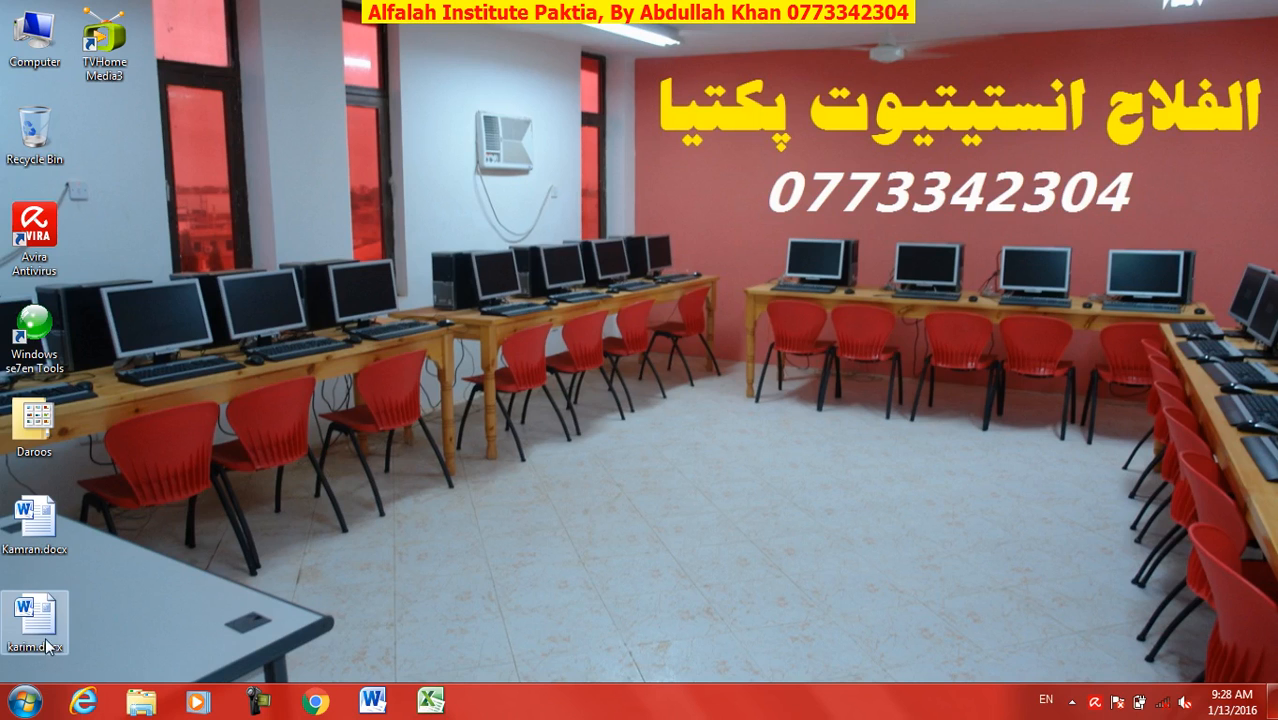
- Reopen karim.docx from the Desktop by entering the password to open, and check its text to the end
{"action": "double_click", "coordinate": [34, 622]}
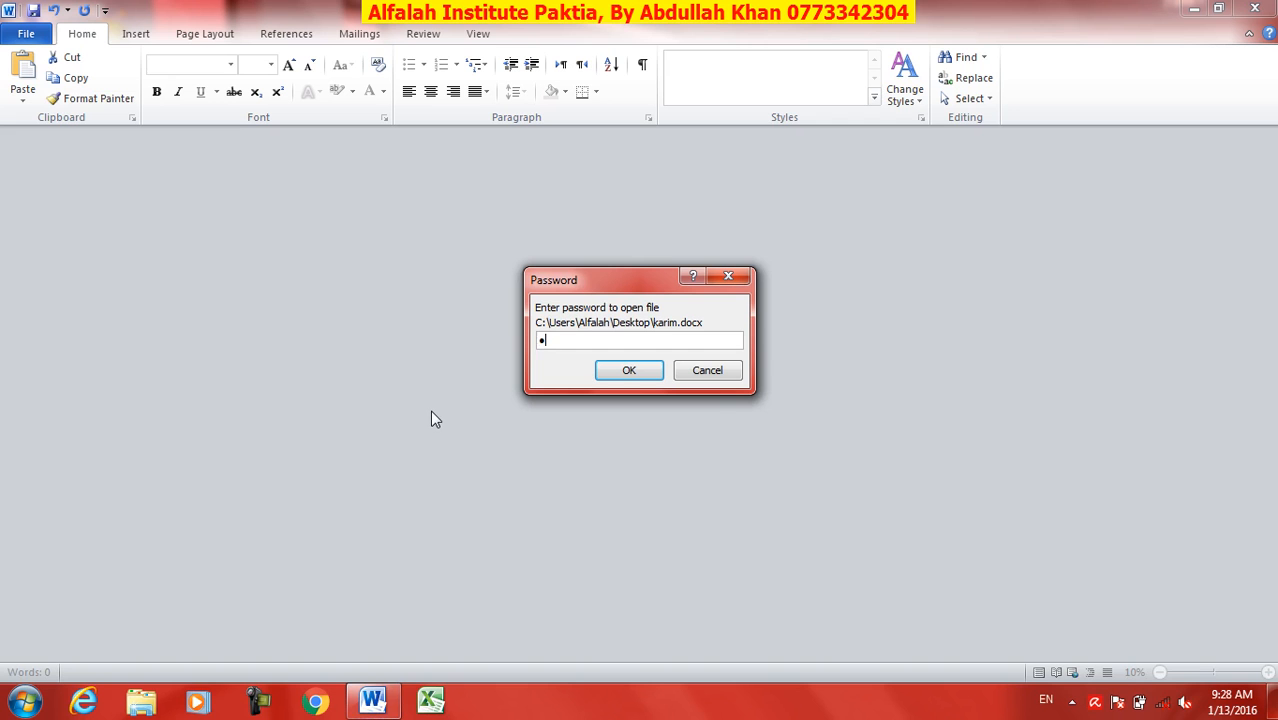
{"action": "key", "text": "Return"}
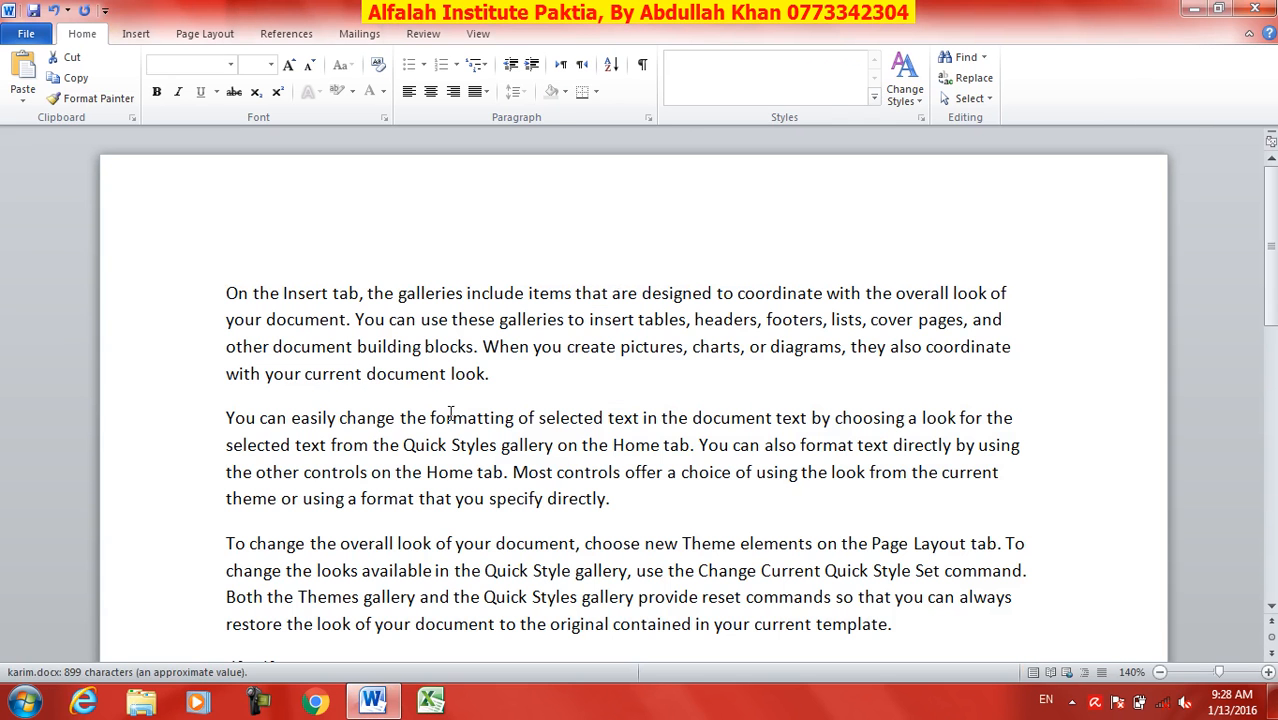
{"action": "scroll", "coordinate": [440, 378], "scroll_direction": "down", "scroll_amount": 1}
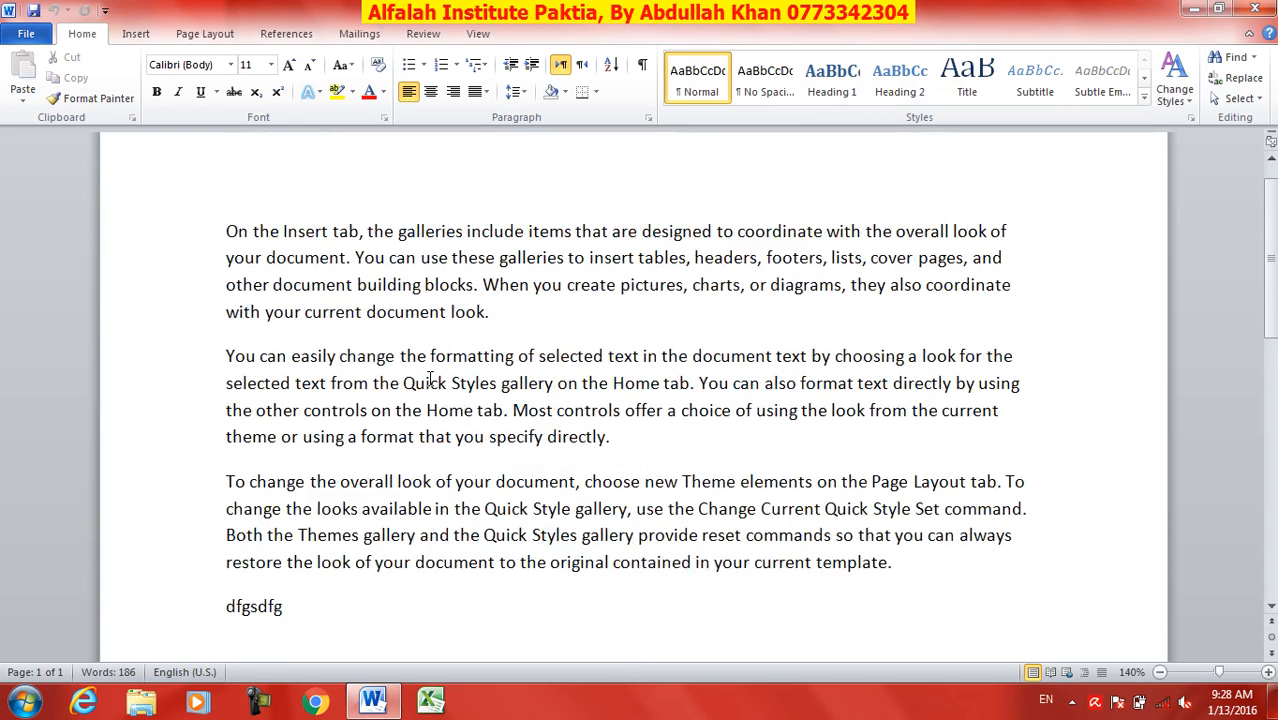
{"action": "scroll", "coordinate": [430, 378], "scroll_direction": "down", "scroll_amount": 2}
- Set up Restrict Editing to limit formatting to a selection of styles and allow only No changes (Read only)
{"action": "left_click", "coordinate": [26, 34]}
{"action": "left_click", "coordinate": [198, 190]}
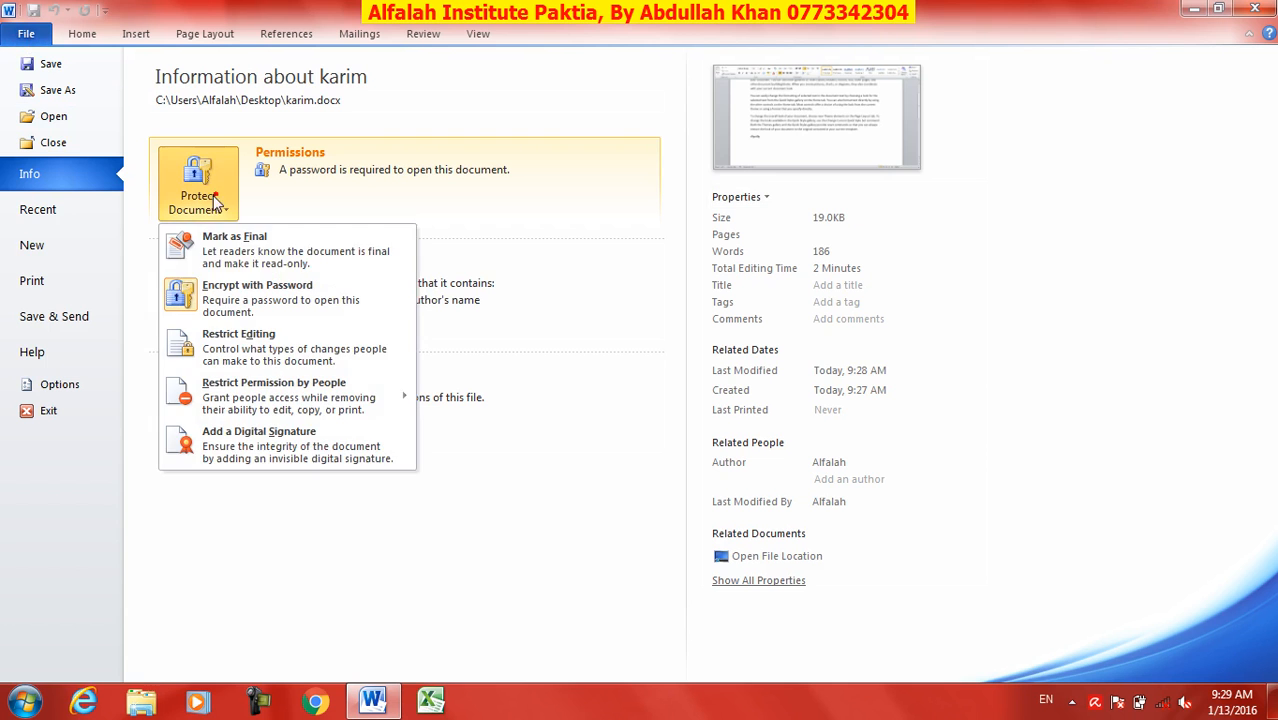
{"action": "left_click", "coordinate": [243, 348]}
{"action": "left_click", "coordinate": [1125, 180]}
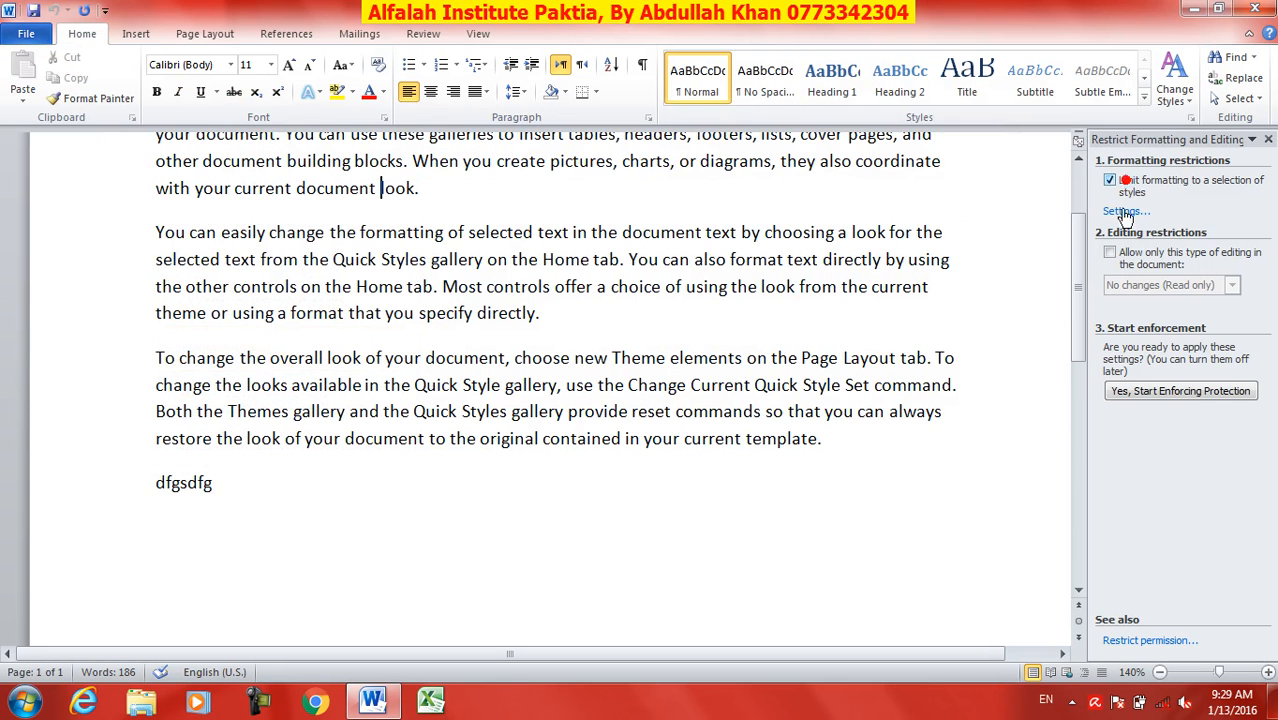
{"action": "left_click", "coordinate": [1110, 252]}
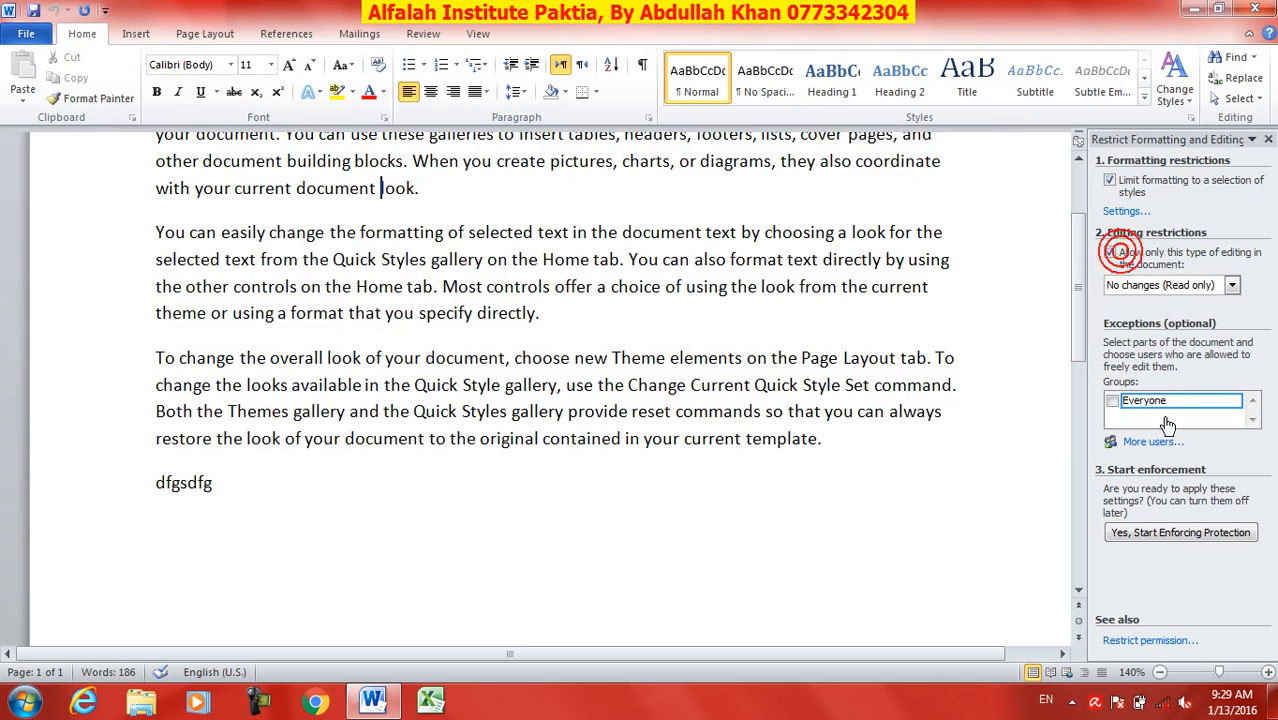
- Start enforcing the editing protection by entering and confirming a protection password
{"action": "left_click", "coordinate": [1212, 540]}
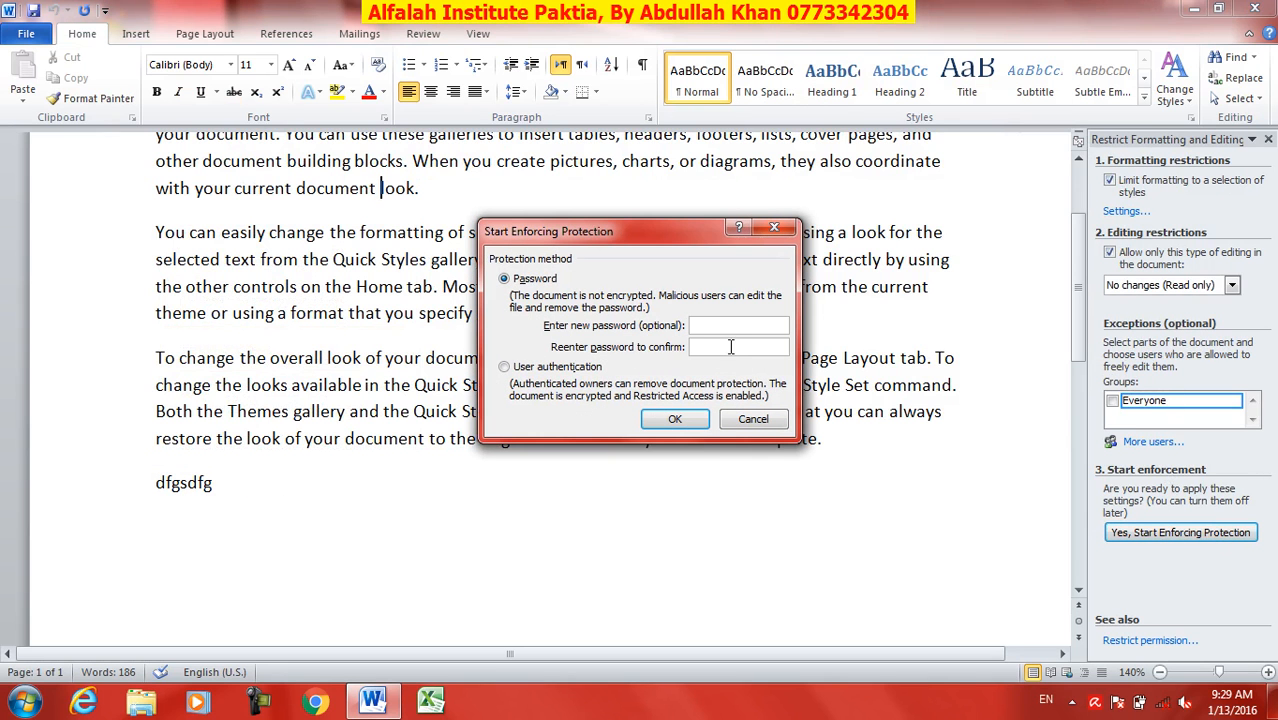
{"action": "type", "text": "1"}
{"action": "left_click", "coordinate": [720, 346]}
{"action": "type", "text": "1"}
{"action": "left_click", "coordinate": [688, 419]}
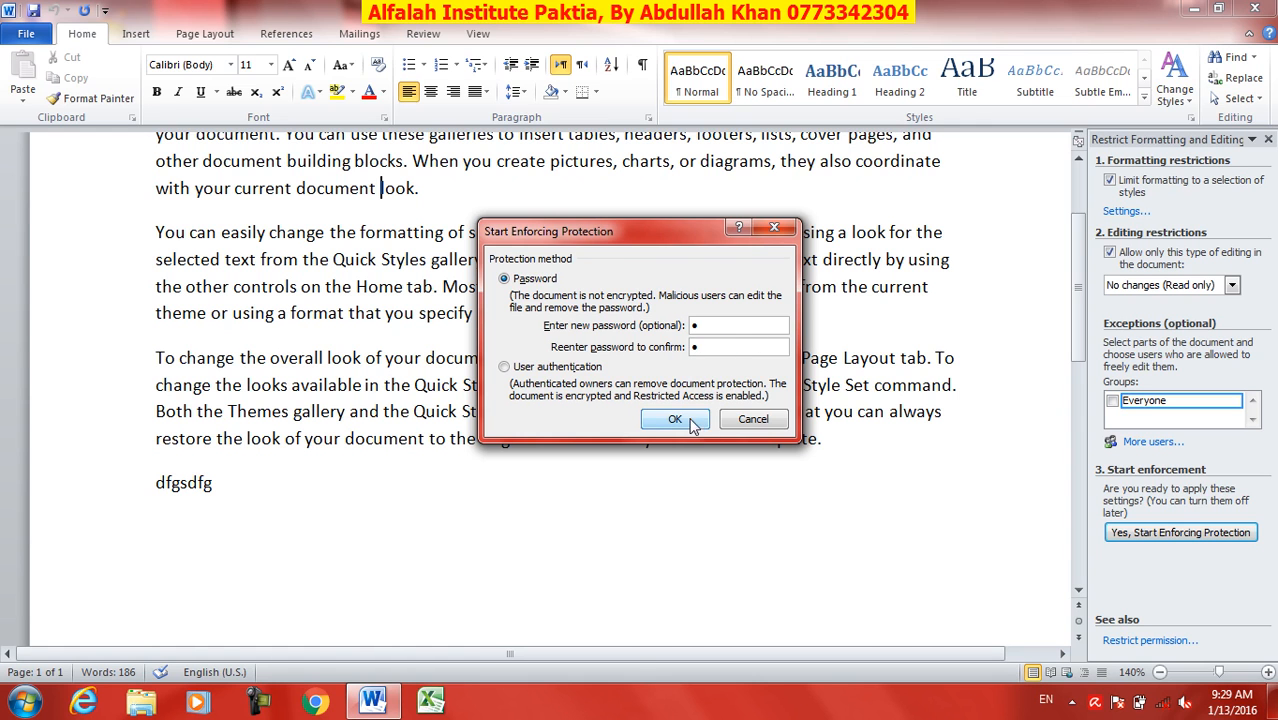
- Try to edit the text of the protected document and check which insert, page layout and formatting commands are available
{"action": "left_click", "coordinate": [434, 513]}
{"action": "key", "text": "BackSpace"}
{"action": "left_click_drag", "start_coordinate": [432, 412], "coordinate": [420, 398]}
{"action": "left_click", "coordinate": [566, 315]}
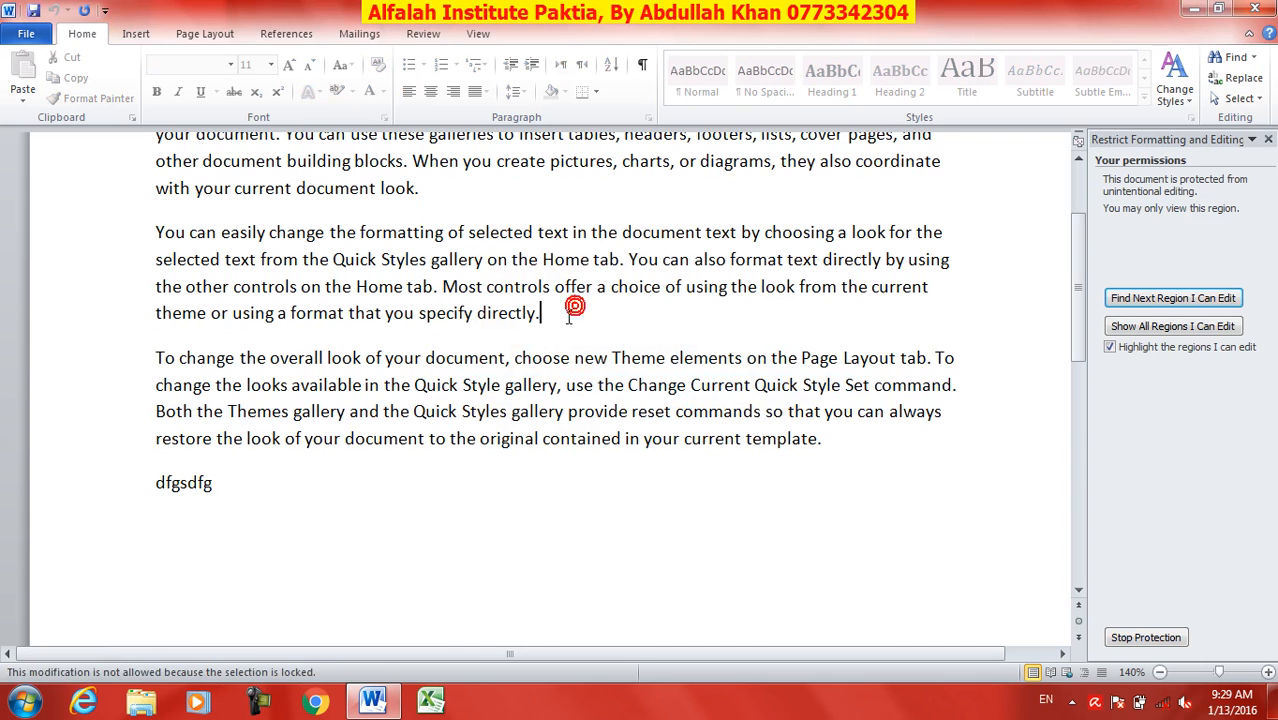
{"action": "left_click", "coordinate": [473, 219]}
{"action": "left_click", "coordinate": [484, 233]}
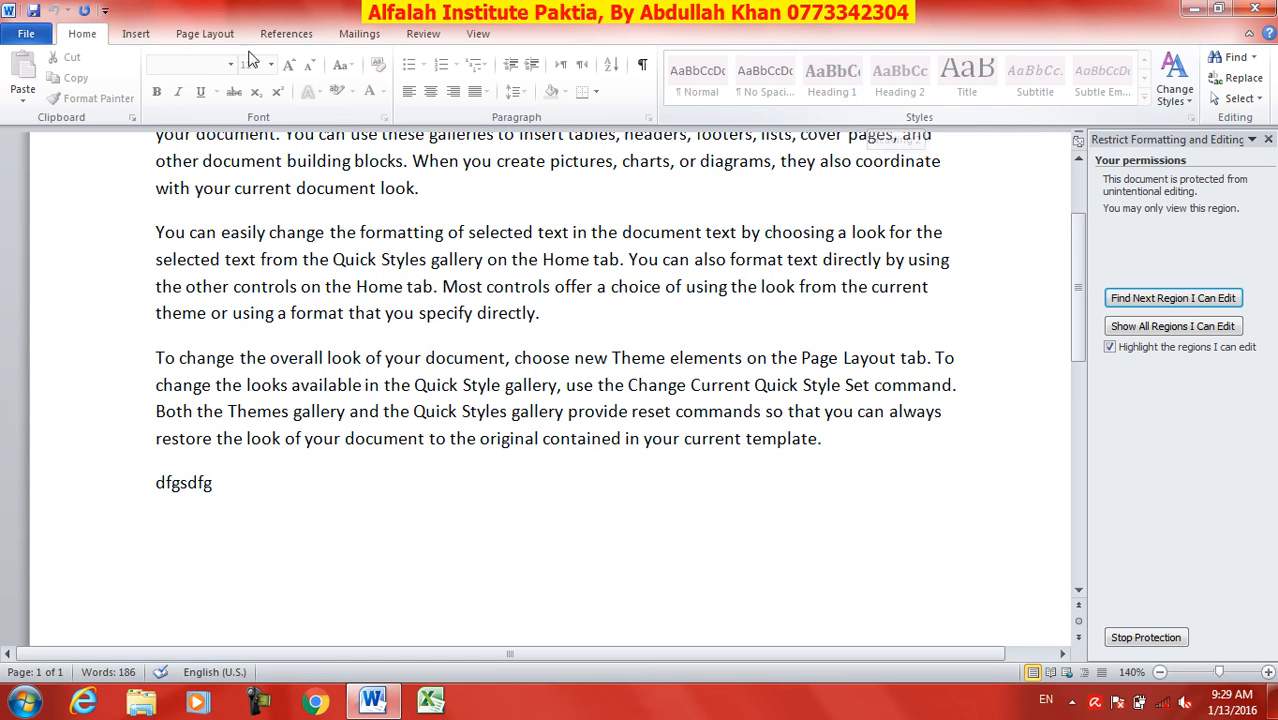
{"action": "left_click", "coordinate": [141, 34]}
{"action": "left_click", "coordinate": [199, 34]}
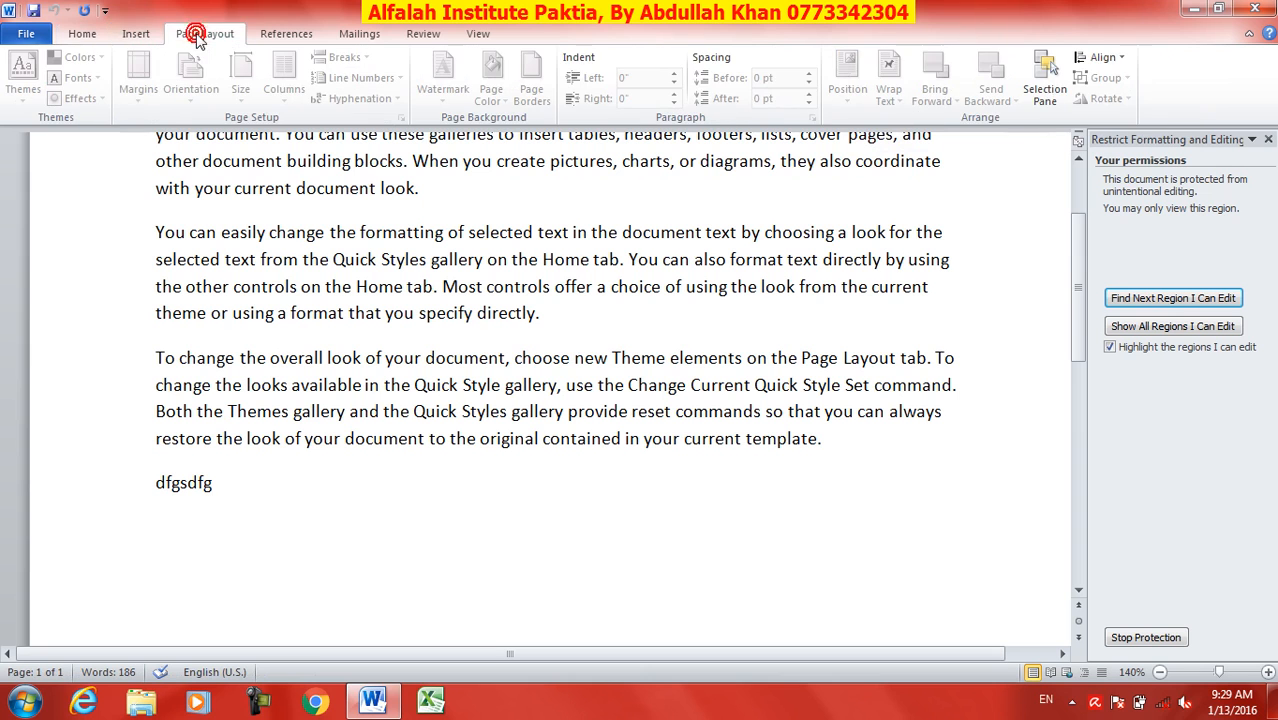
{"action": "left_click", "coordinate": [90, 34]}
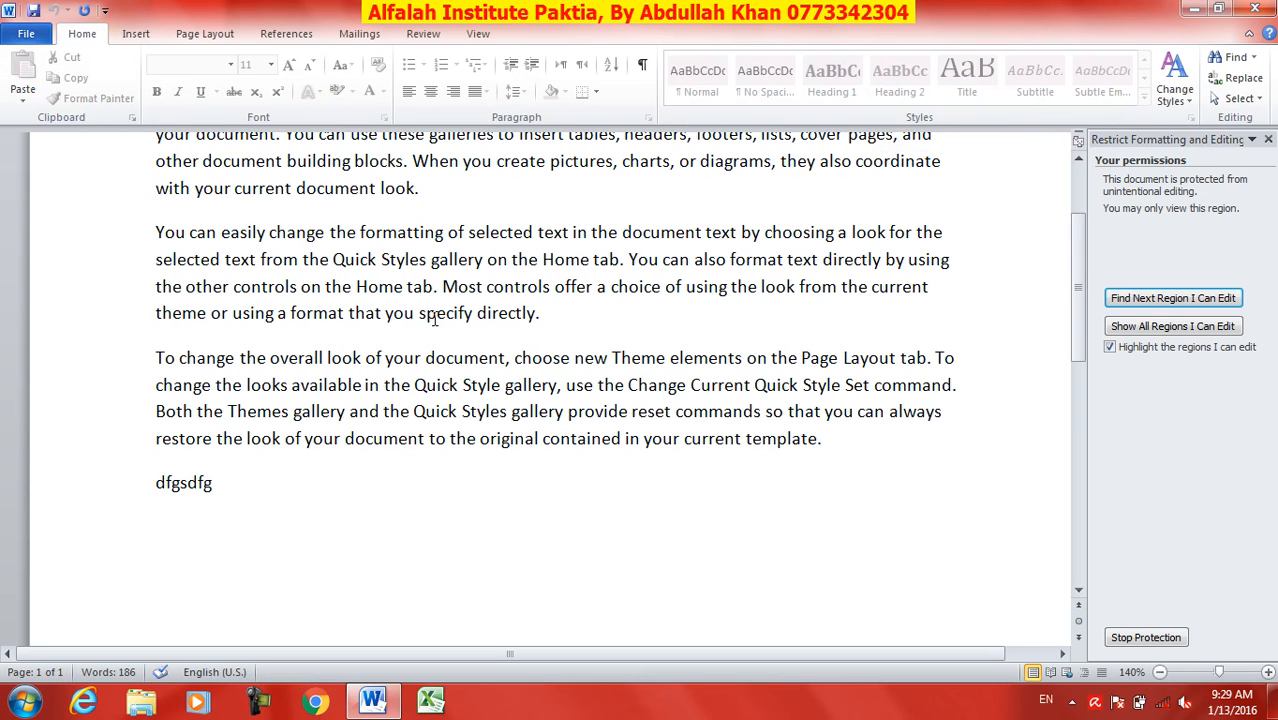
{"action": "left_click", "coordinate": [401, 516]}
- Stop the protection by entering the unprotect password, and append "asdf sd fasdf sdaf" to the last line
{"action": "left_click", "coordinate": [1160, 638]}
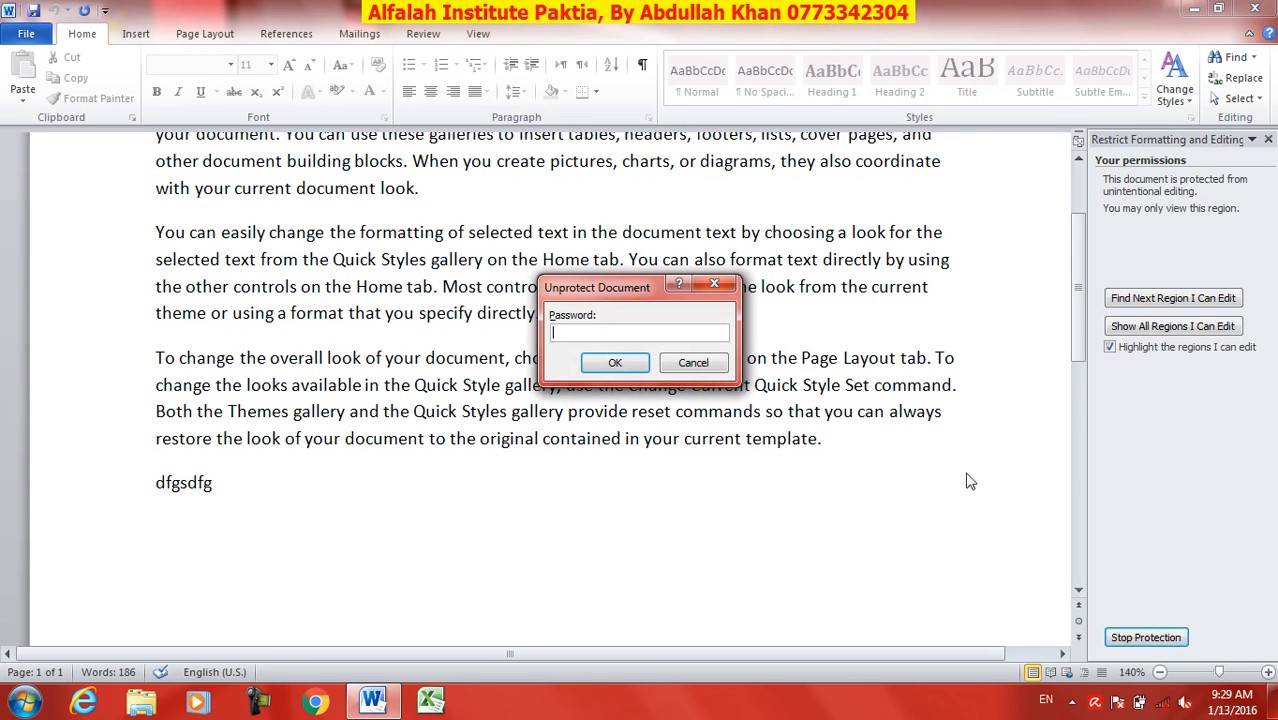
{"action": "type", "text": "1"}
{"action": "key", "text": "Return"}
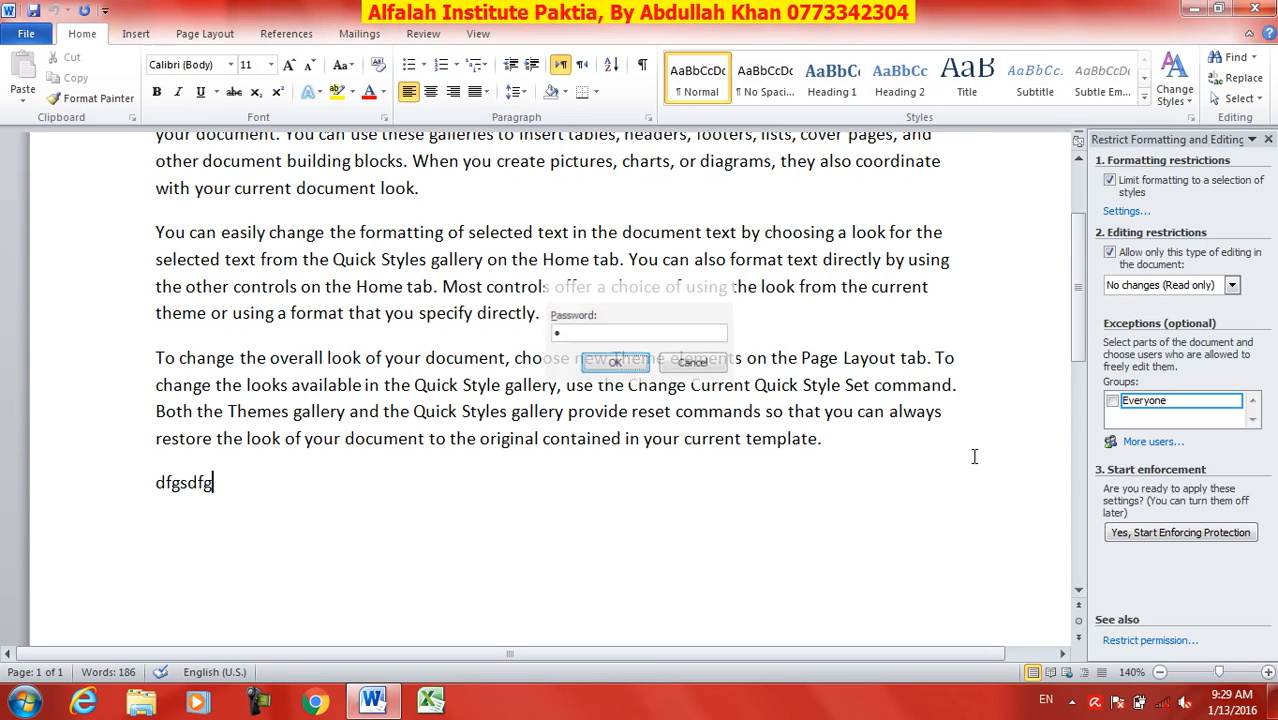
{"action": "type", "text": "asdf sd fasdf sdaf"}
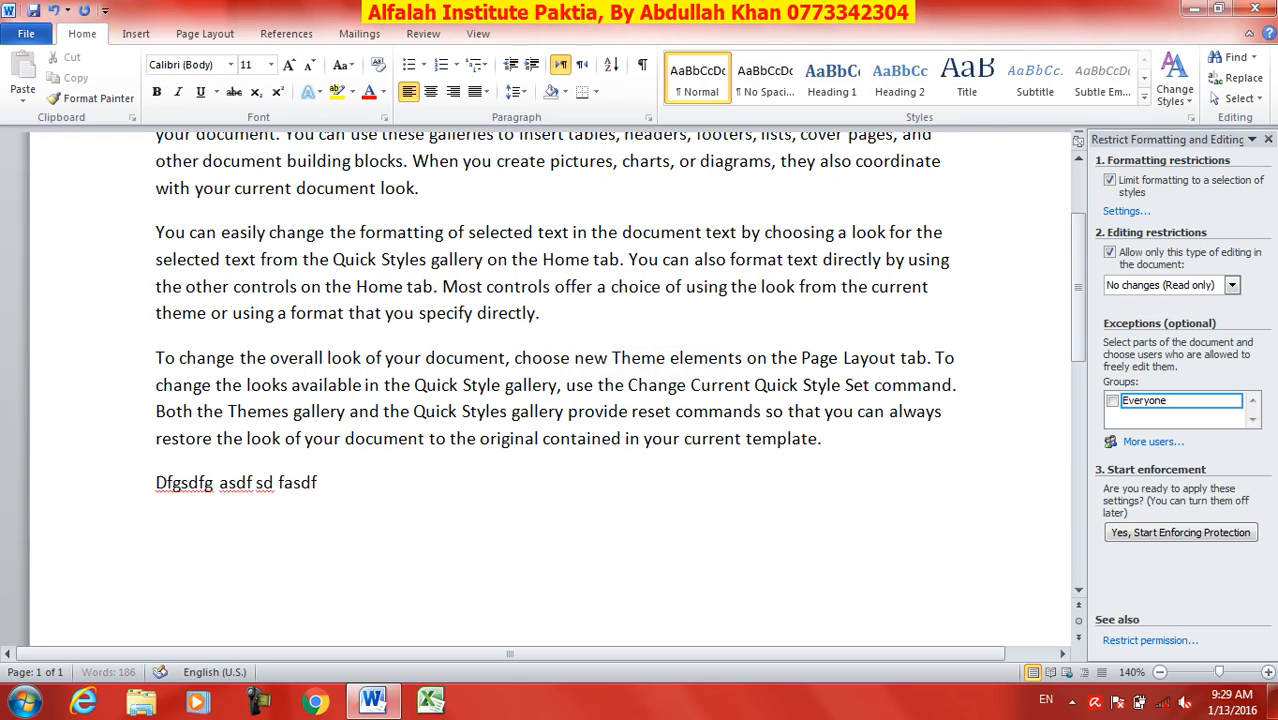
{"action": "left_click", "coordinate": [376, 524]}
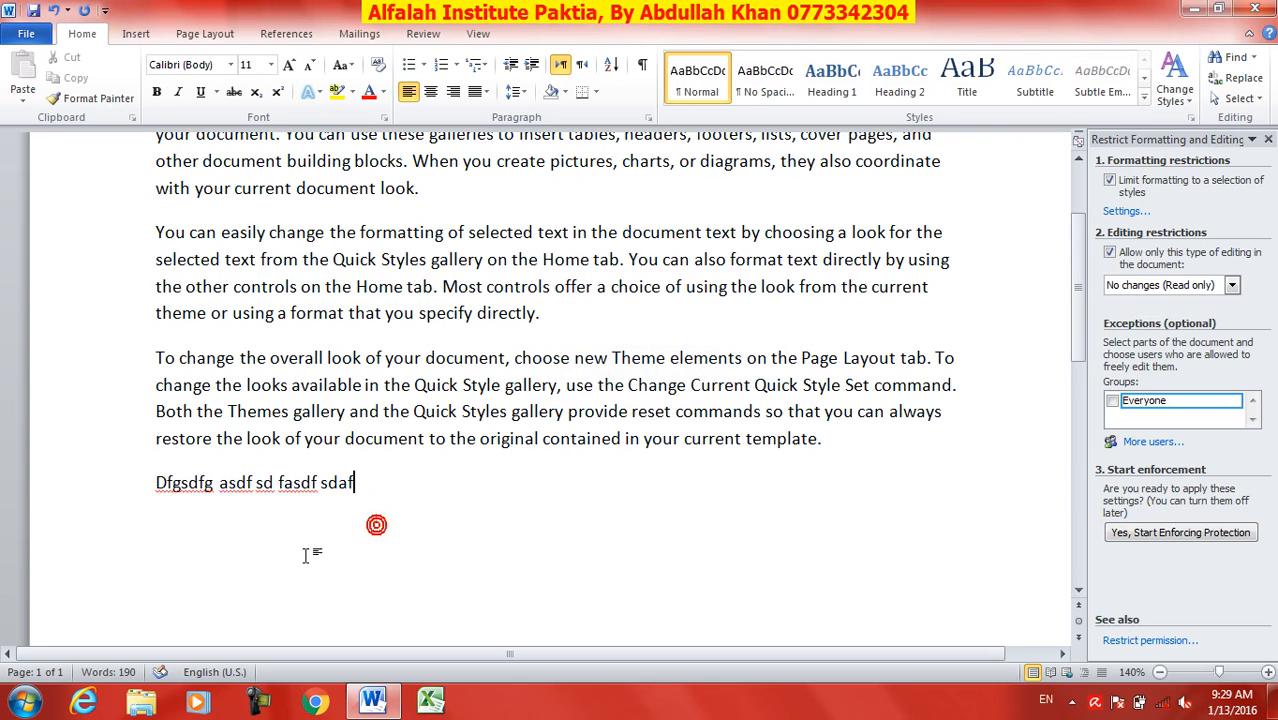
- Examine the remaining document protection options, including Restrict Permission by People and Add a Digital Signature
{"action": "left_click", "coordinate": [26, 33]}
{"action": "left_click", "coordinate": [204, 198]}
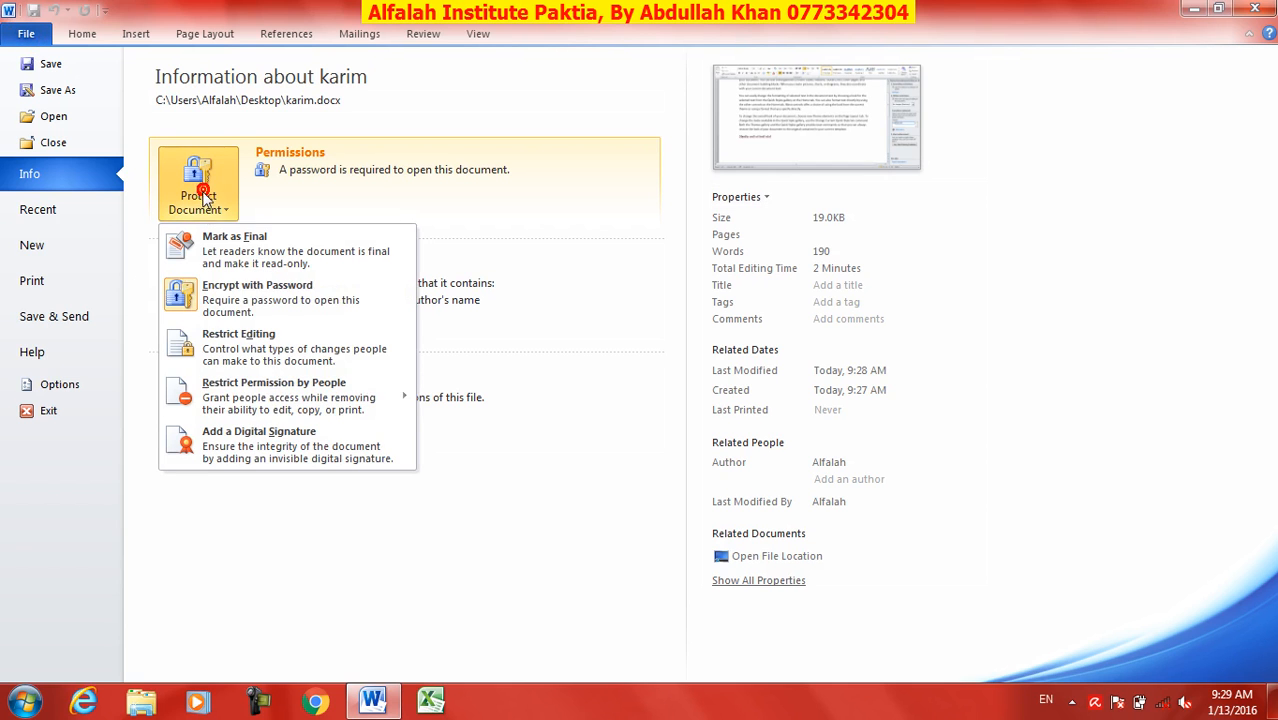
{"action": "mouse_move", "coordinate": [296, 403]}
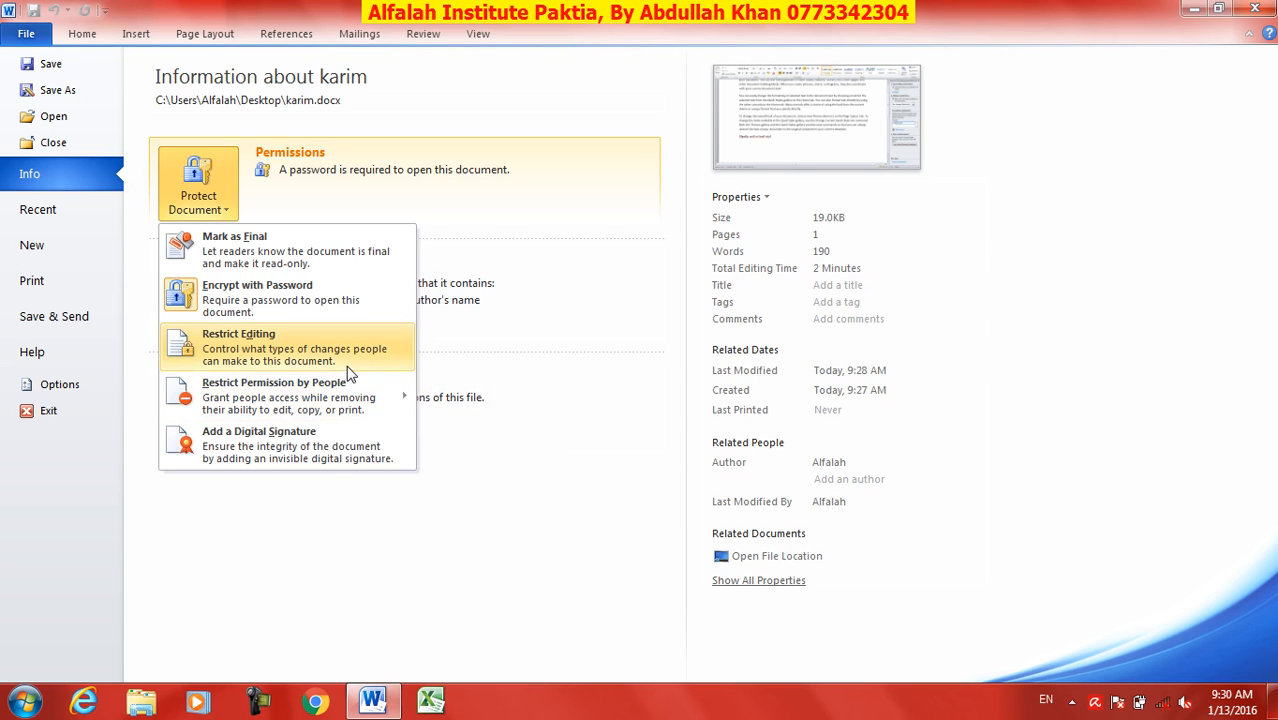
{"action": "mouse_move", "coordinate": [343, 380]}
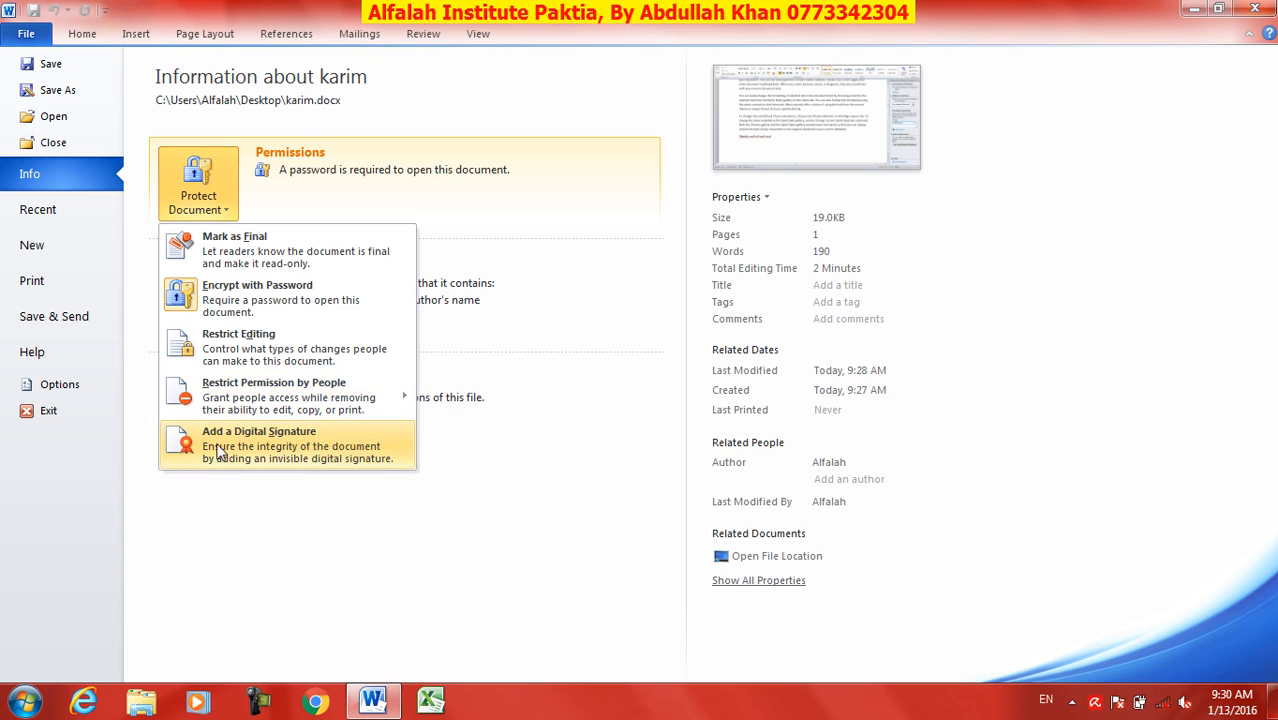
{"action": "left_click", "coordinate": [135, 34]}
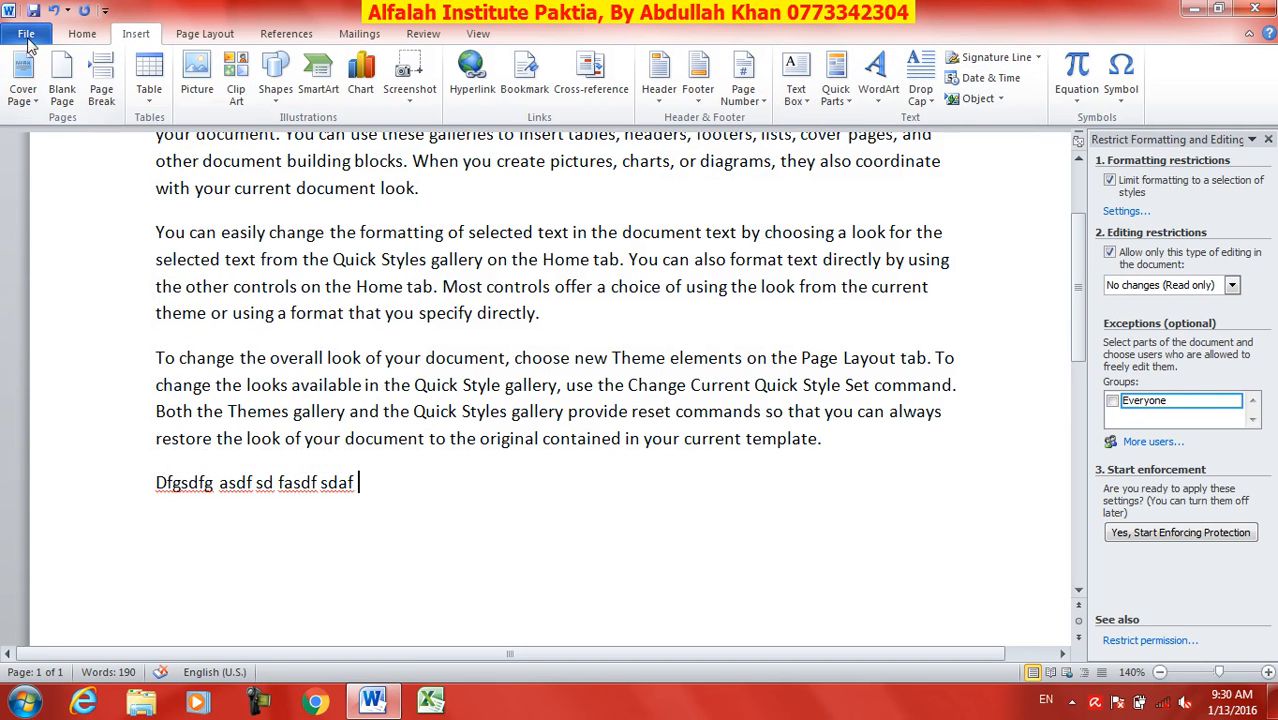
- Close the Restrict Formatting and Editing pane and review the document's Check for Issues options
{"action": "left_click", "coordinate": [1269, 139]}
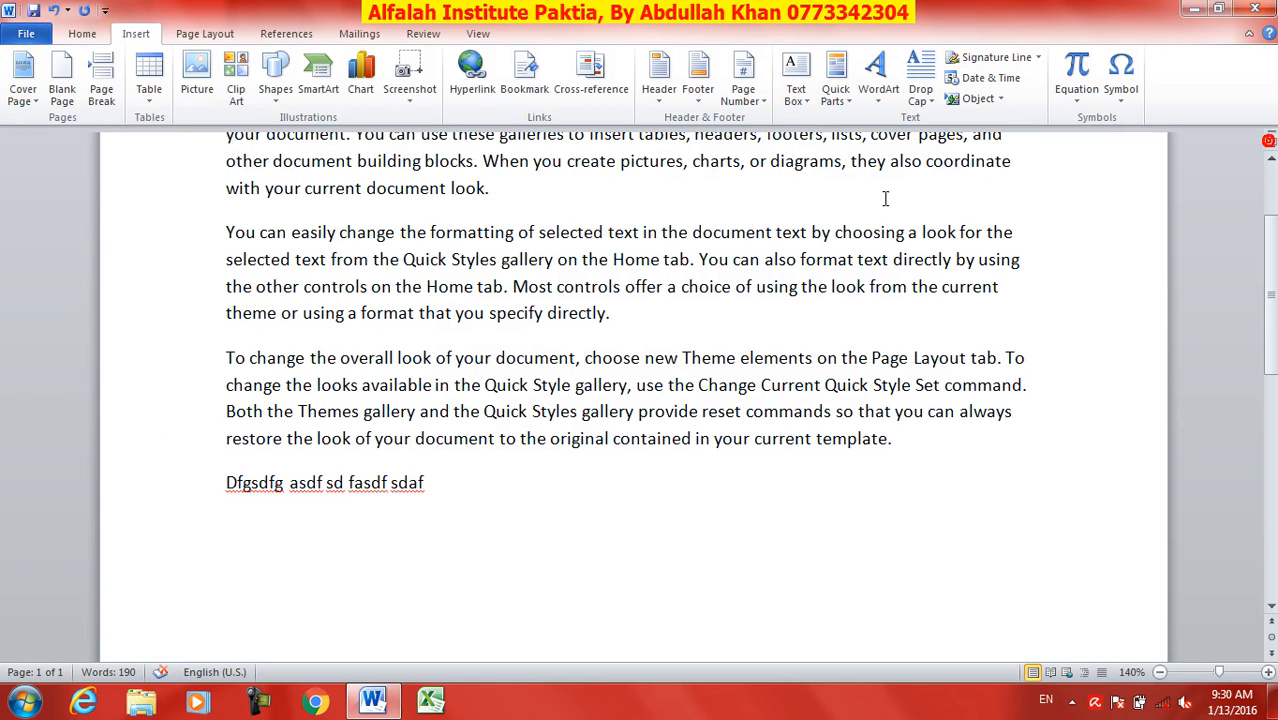
{"action": "left_click", "coordinate": [26, 34]}
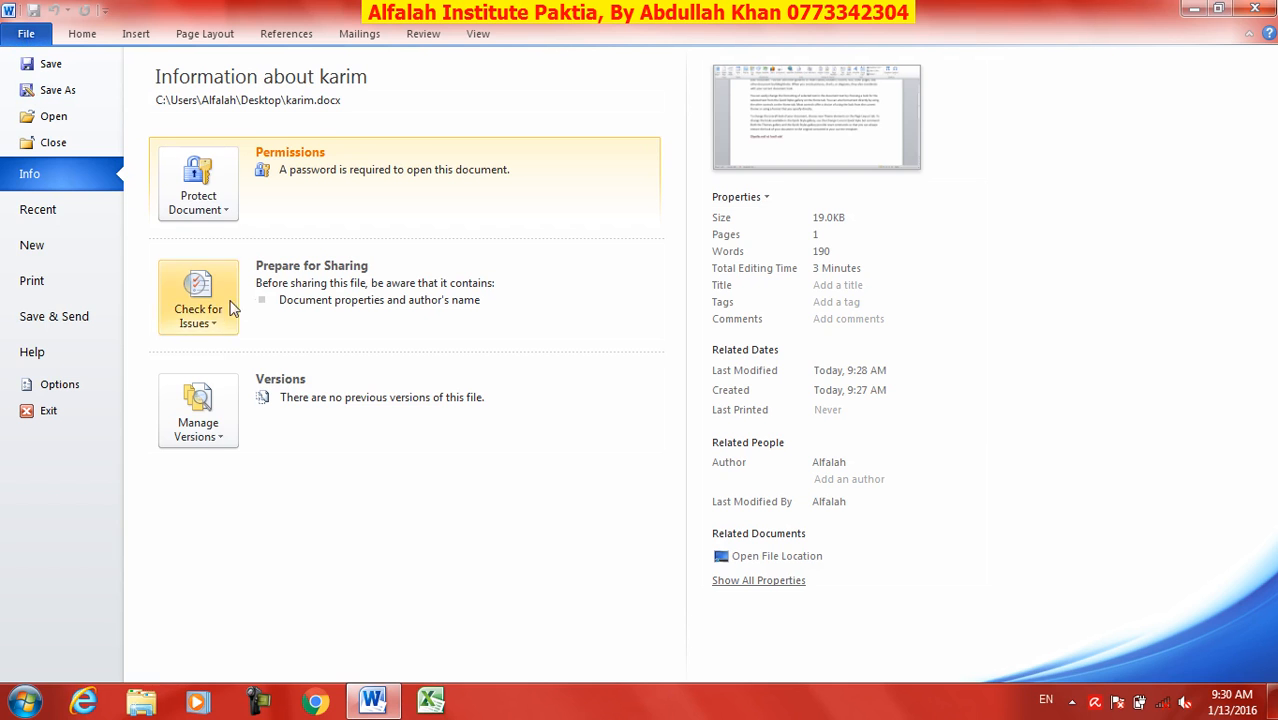
{"action": "left_click", "coordinate": [206, 320]}
{"action": "left_click", "coordinate": [205, 195]}
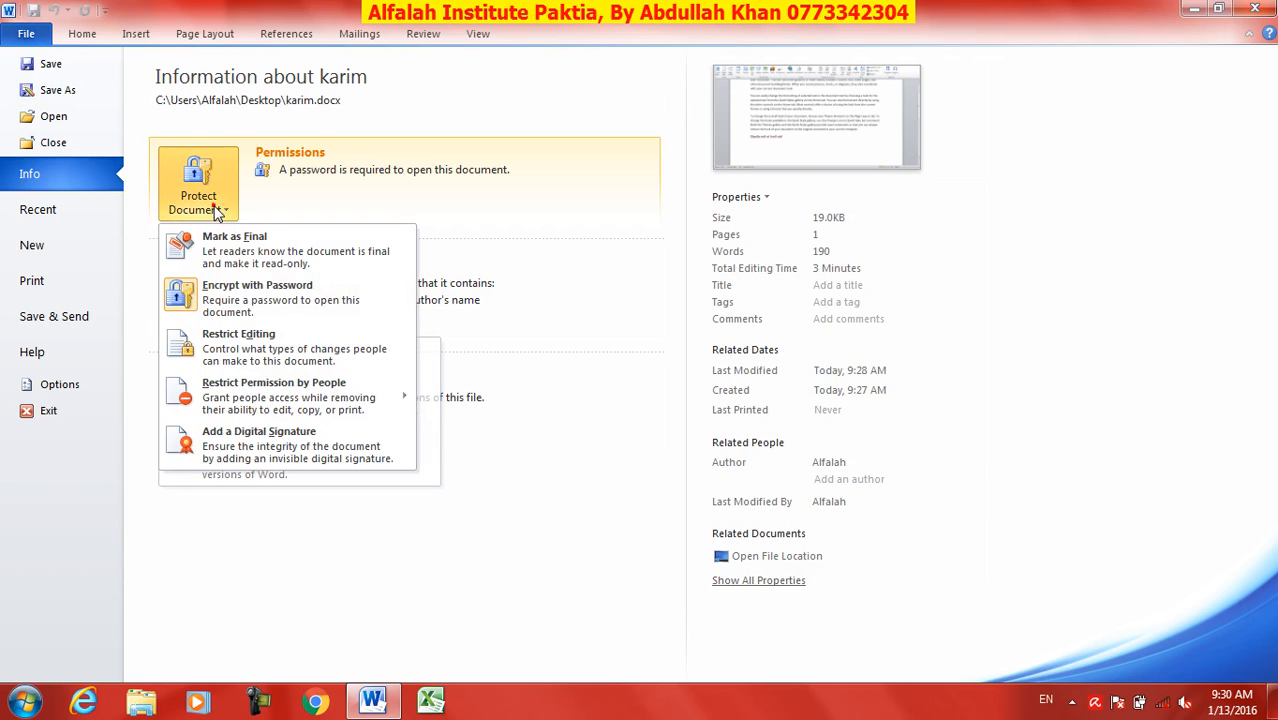
{"action": "left_click", "coordinate": [590, 292]}
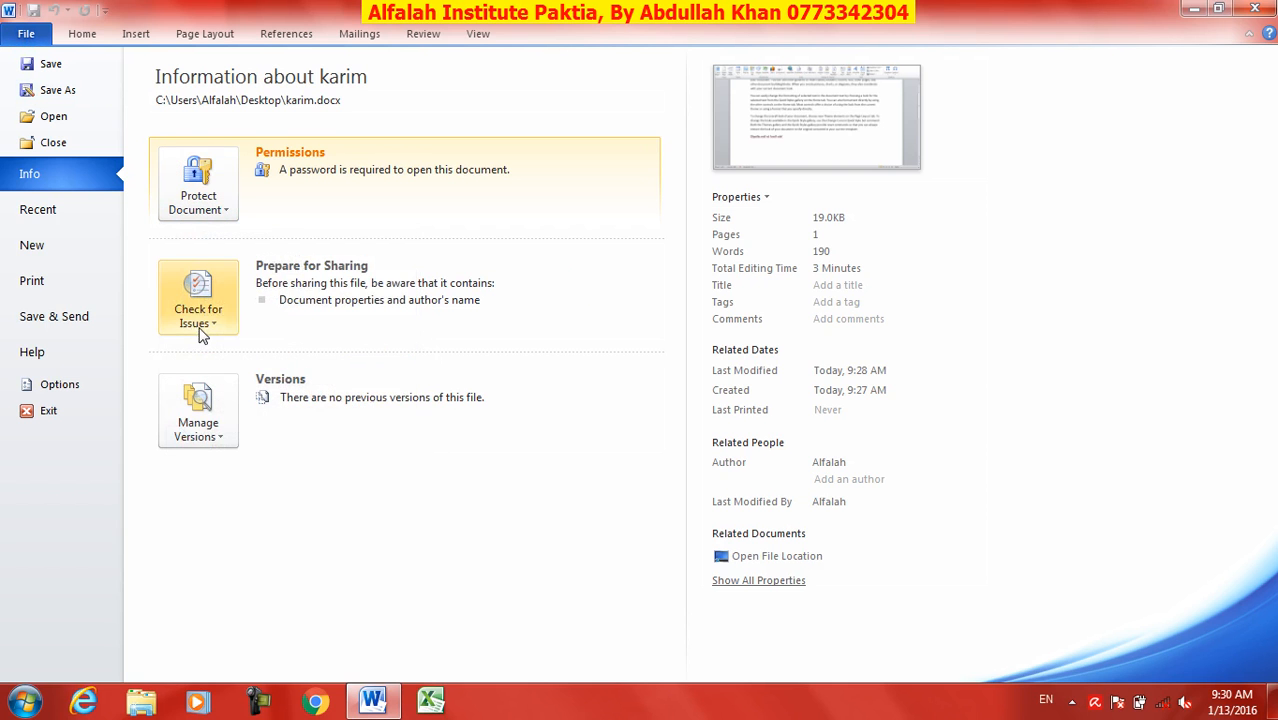
{"action": "left_click", "coordinate": [226, 322]}
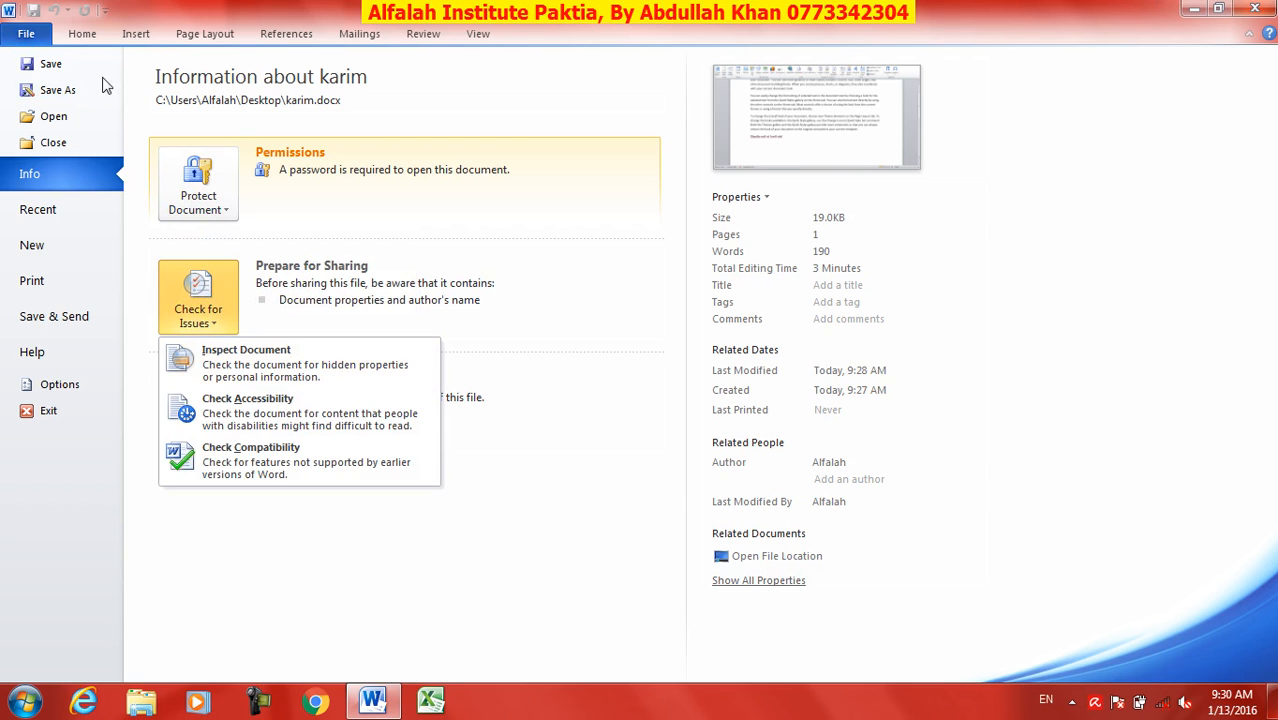
- Colour the paragraph starting "You can easily change the formatting" red and format it as hidden text
{"action": "left_click", "coordinate": [92, 36]}
{"action": "left_click", "coordinate": [414, 385]}
{"action": "scroll", "coordinate": [505, 400], "scroll_direction": "up", "scroll_amount": 2}
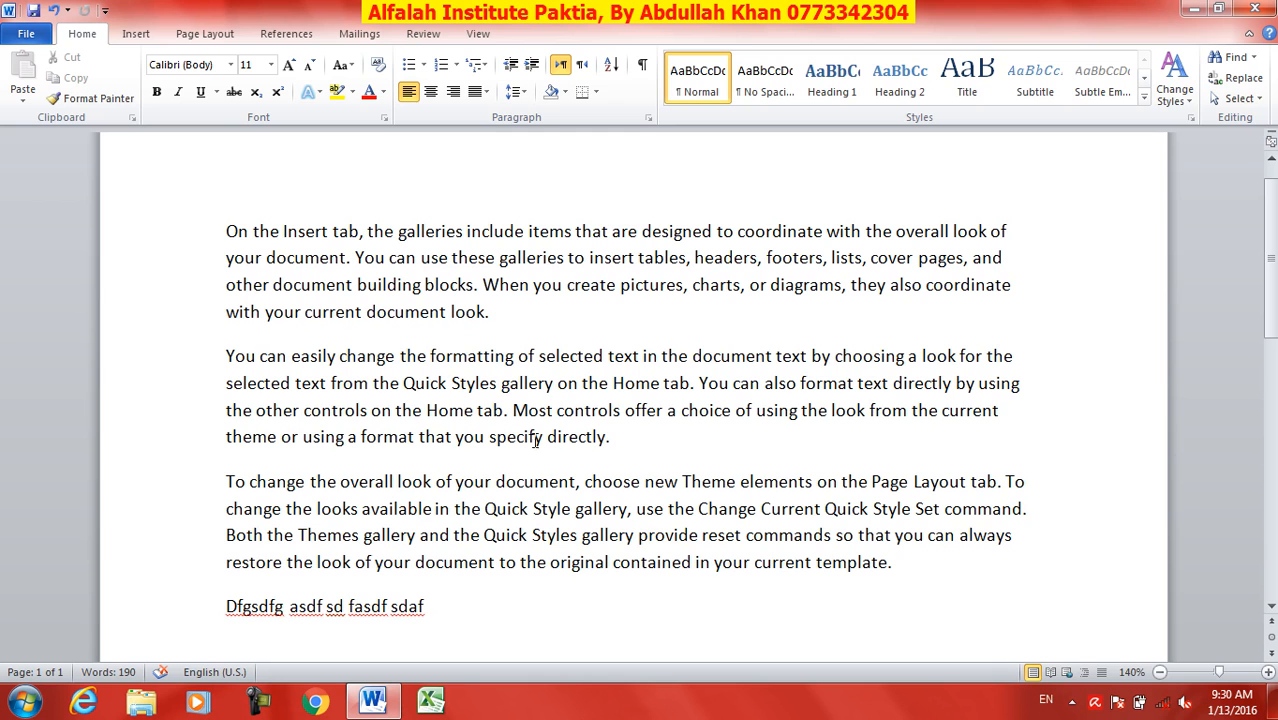
{"action": "left_click_drag", "start_coordinate": [612, 440], "coordinate": [222, 362]}
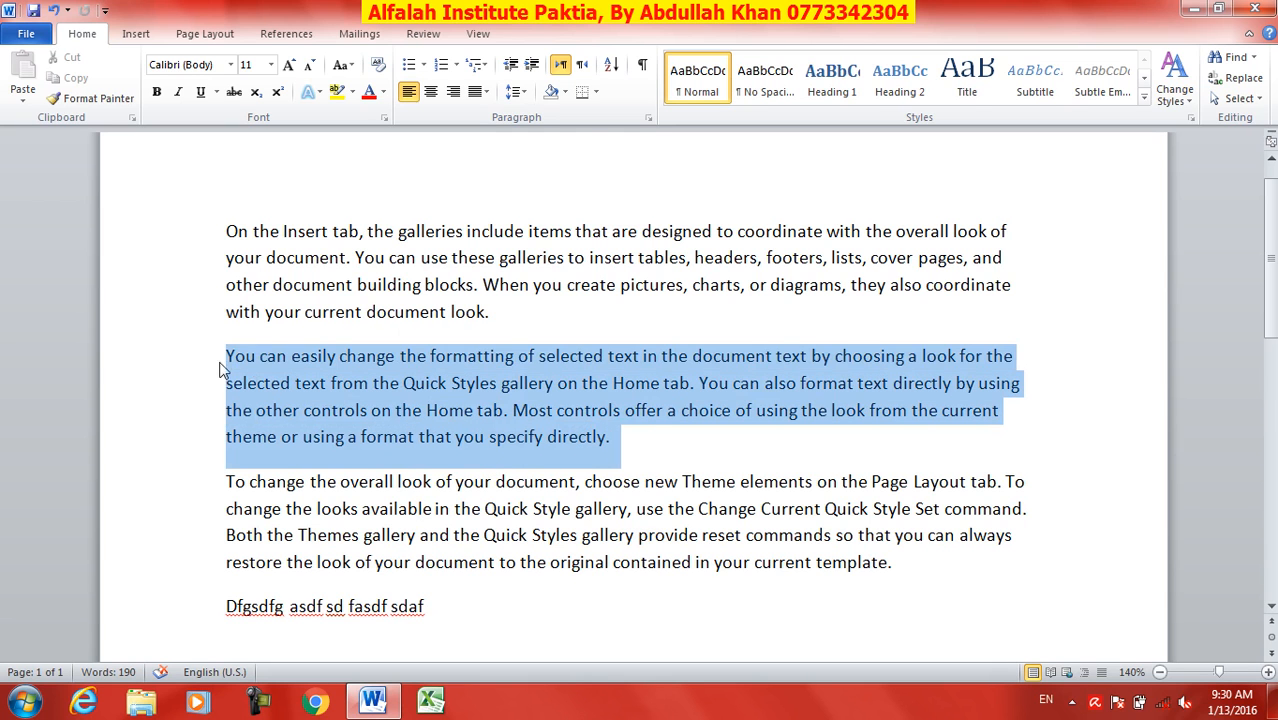
{"action": "left_click", "coordinate": [368, 94]}
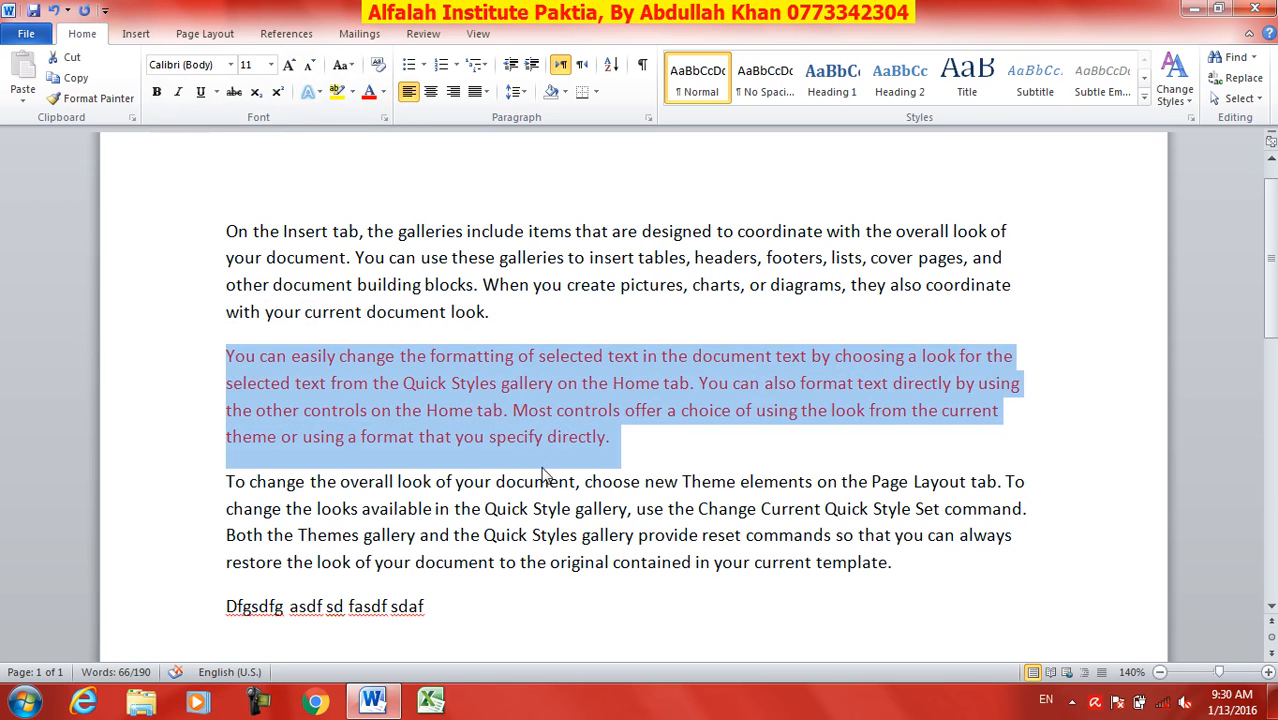
{"action": "left_click", "coordinate": [385, 117]}
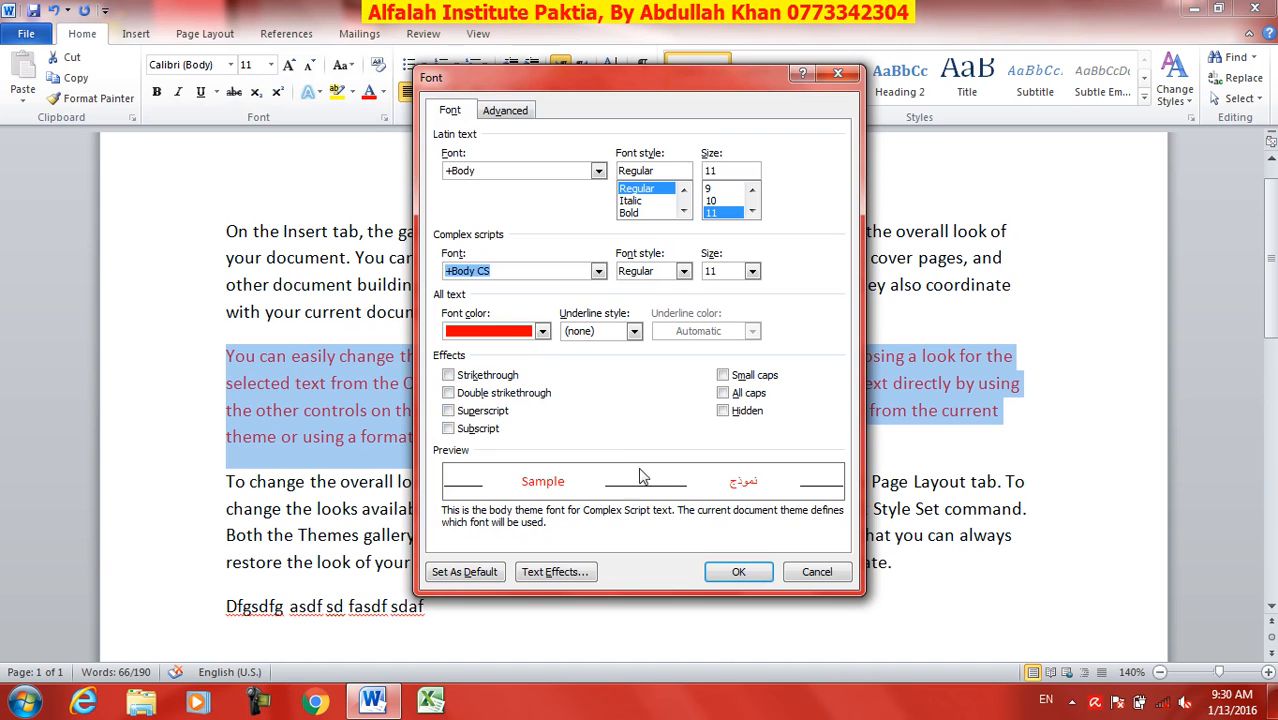
{"action": "left_click", "coordinate": [724, 411]}
{"action": "left_click", "coordinate": [758, 573]}
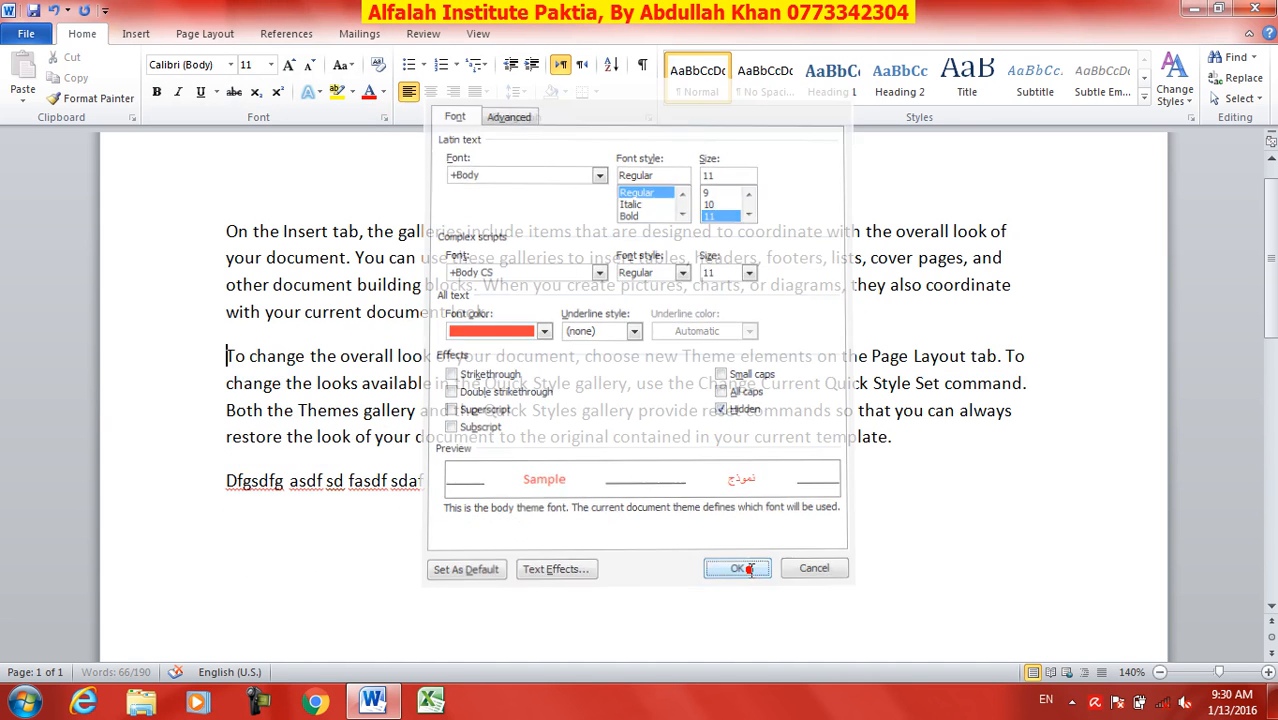
{"action": "left_click", "coordinate": [582, 530]}
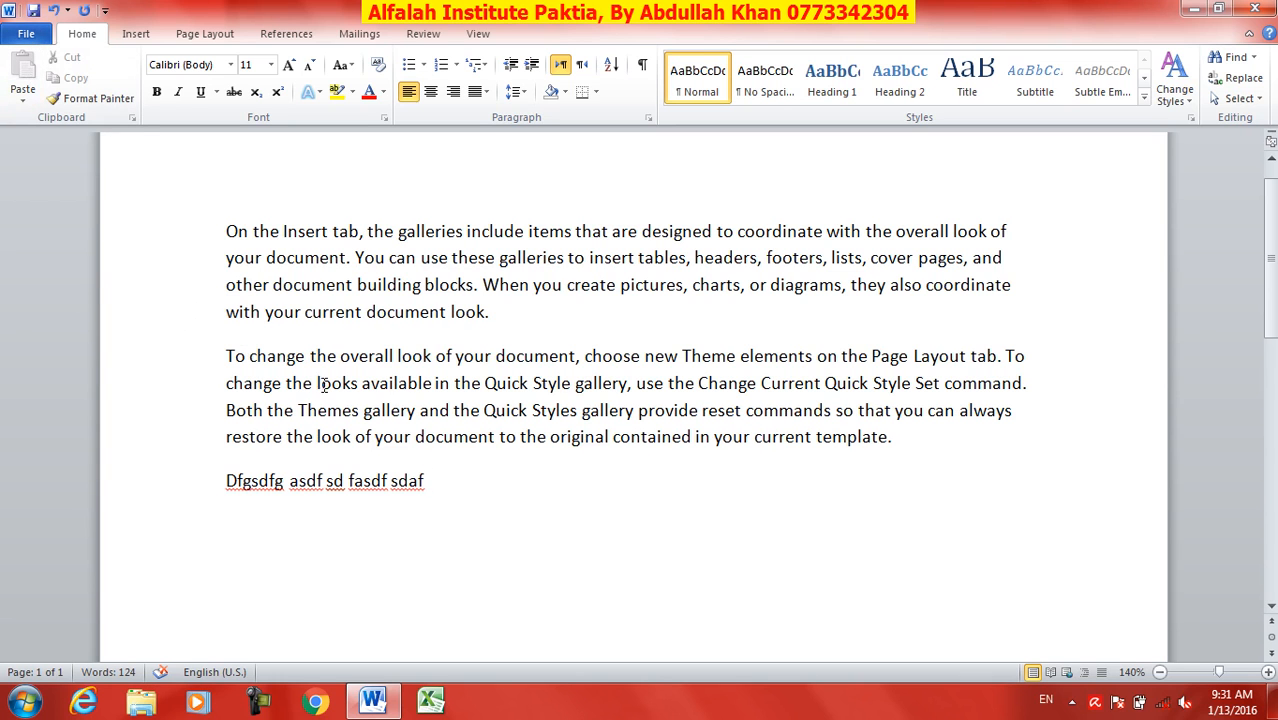
{"action": "left_click", "coordinate": [550, 356]}
- Save the document and run the Document Inspector with all content checks enabled, closing it without removing anything
{"action": "left_click", "coordinate": [26, 34]}
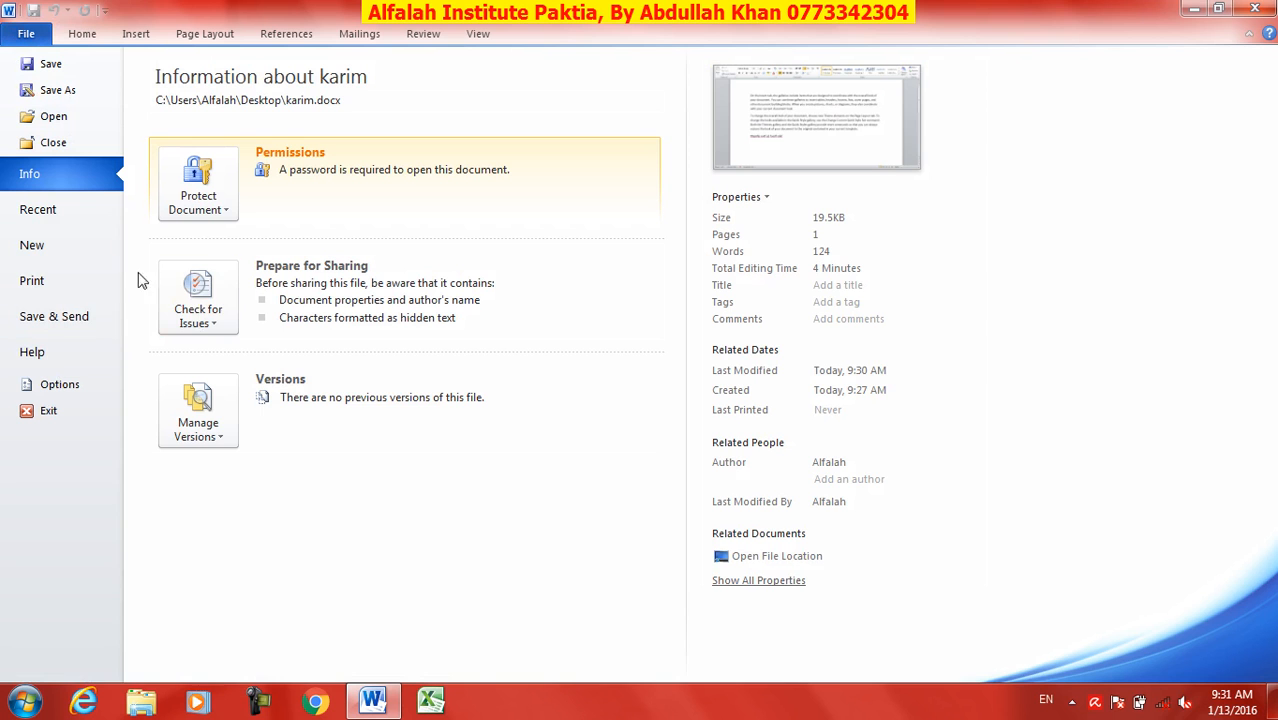
{"action": "left_click", "coordinate": [208, 316]}
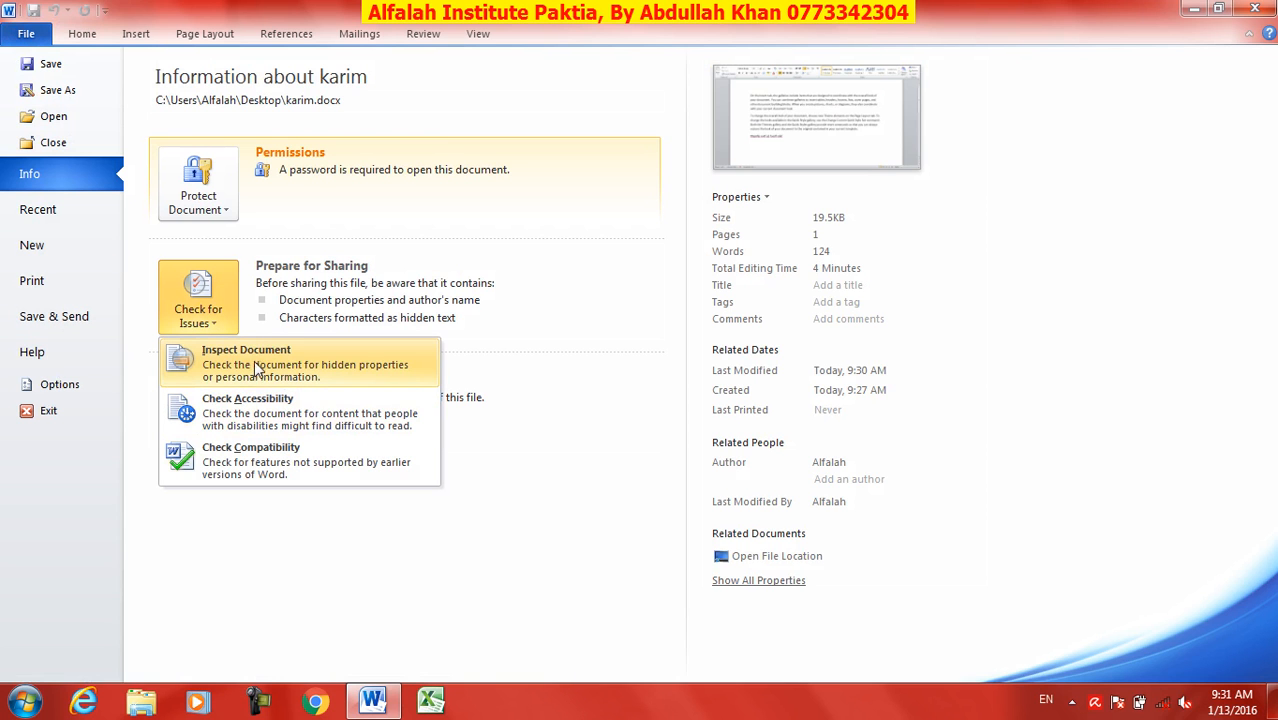
{"action": "left_click", "coordinate": [296, 360]}
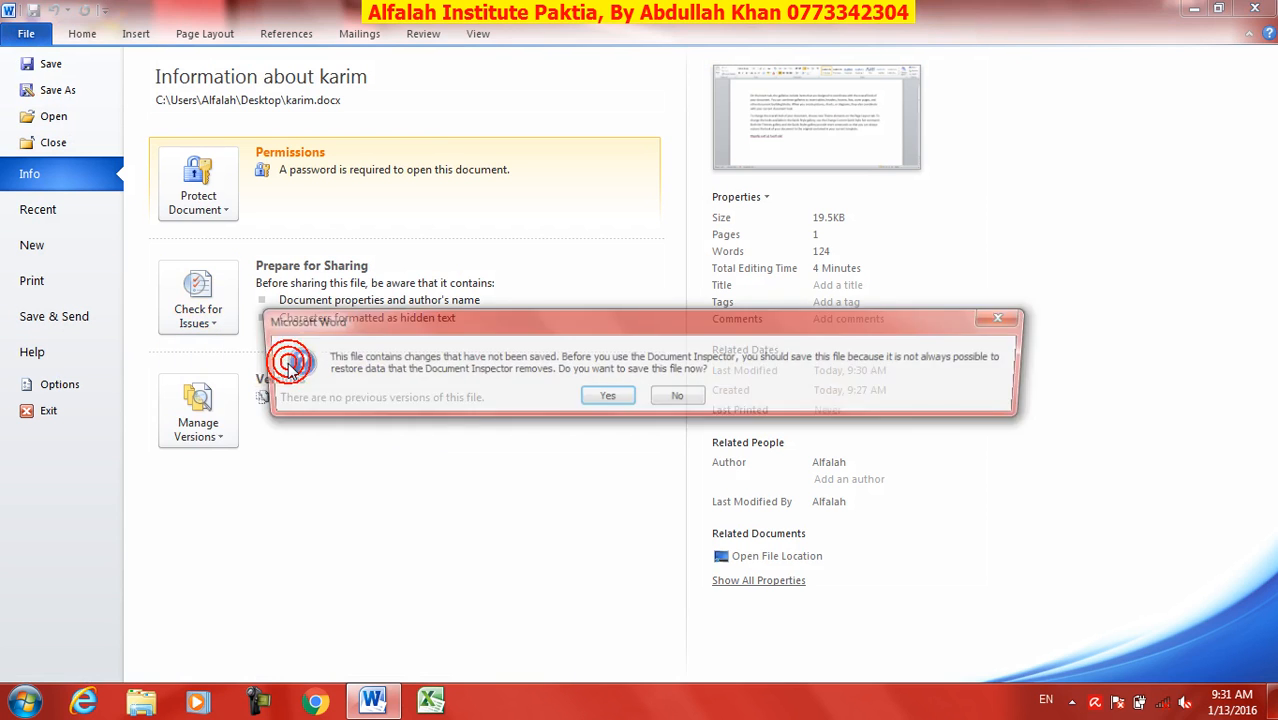
{"action": "left_click", "coordinate": [608, 397]}
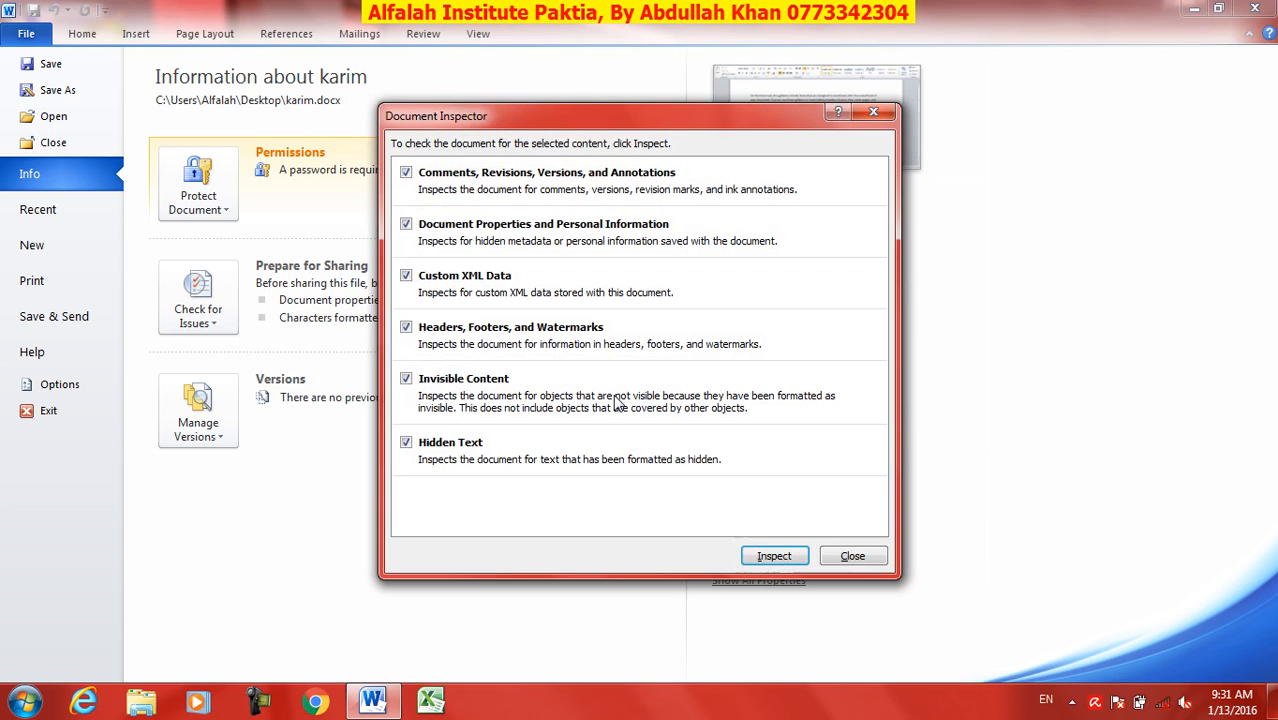
{"action": "left_click", "coordinate": [767, 556]}
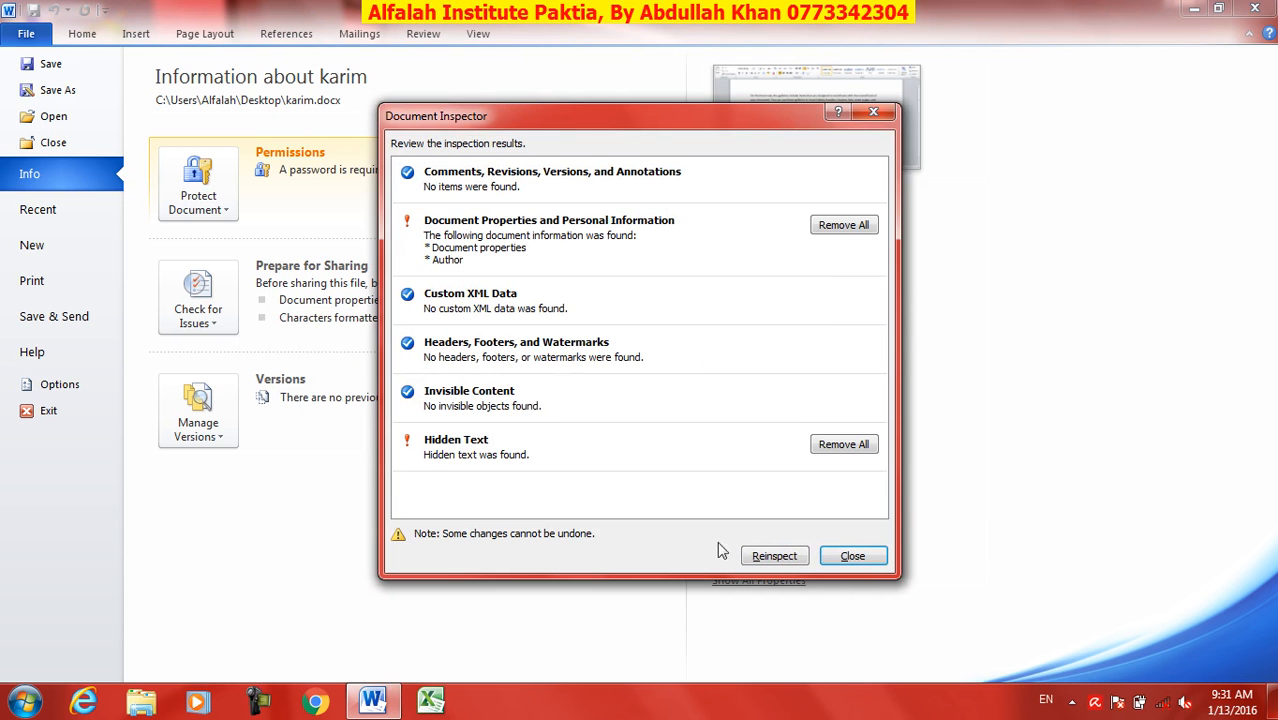
{"action": "left_click_drag", "start_coordinate": [590, 125], "coordinate": [345, 109]}
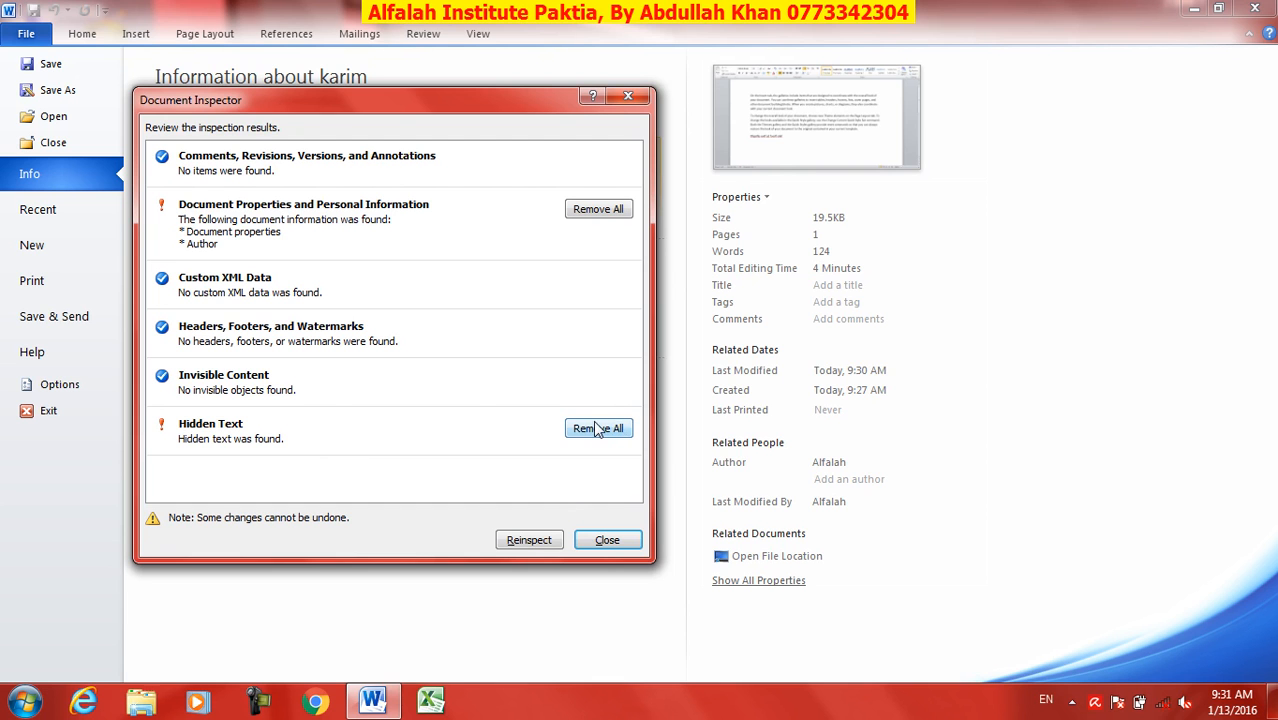
{"action": "left_click", "coordinate": [603, 540]}
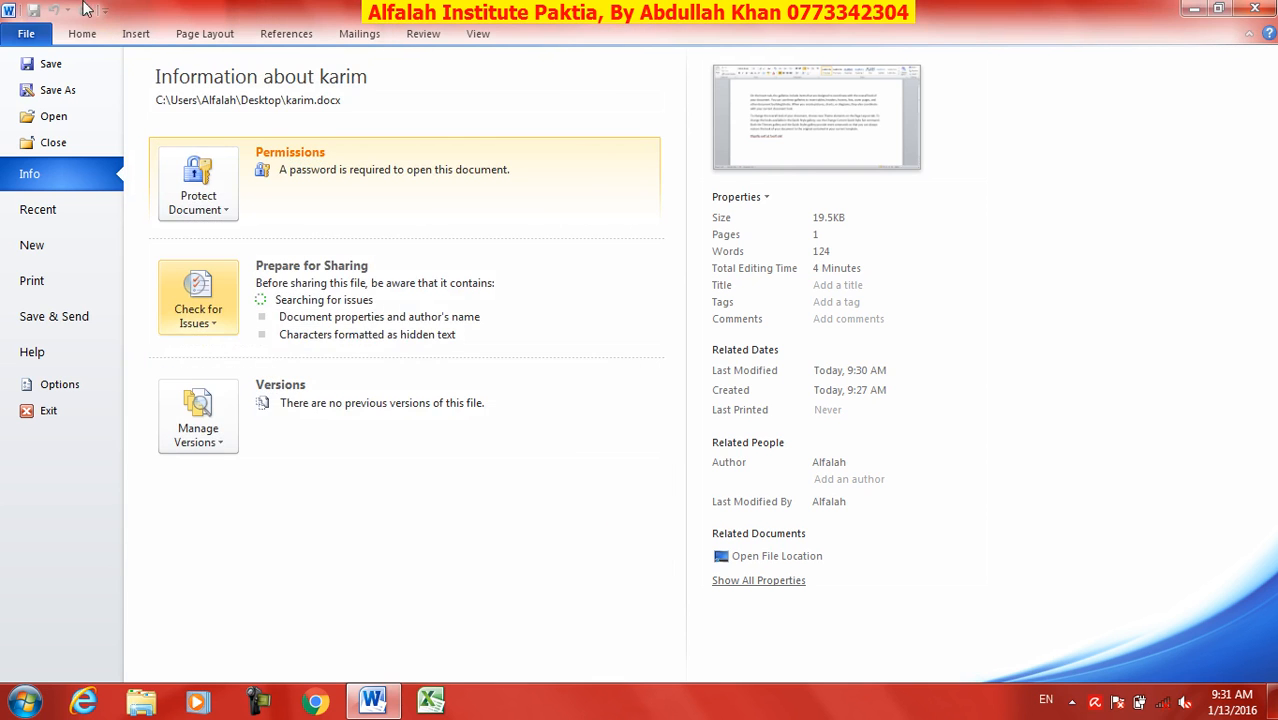
- Remove the Hidden font effect from the entire document text
{"action": "left_click", "coordinate": [88, 33]}
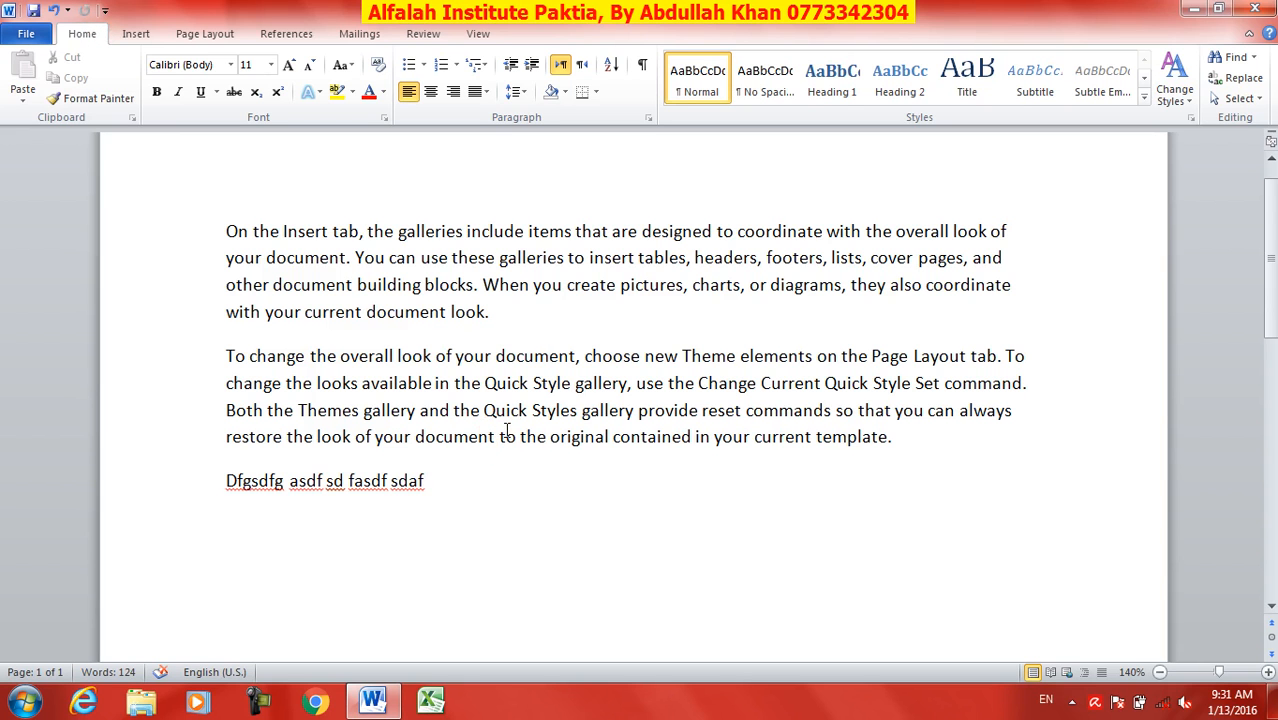
{"action": "key", "text": "ctrl+a"}
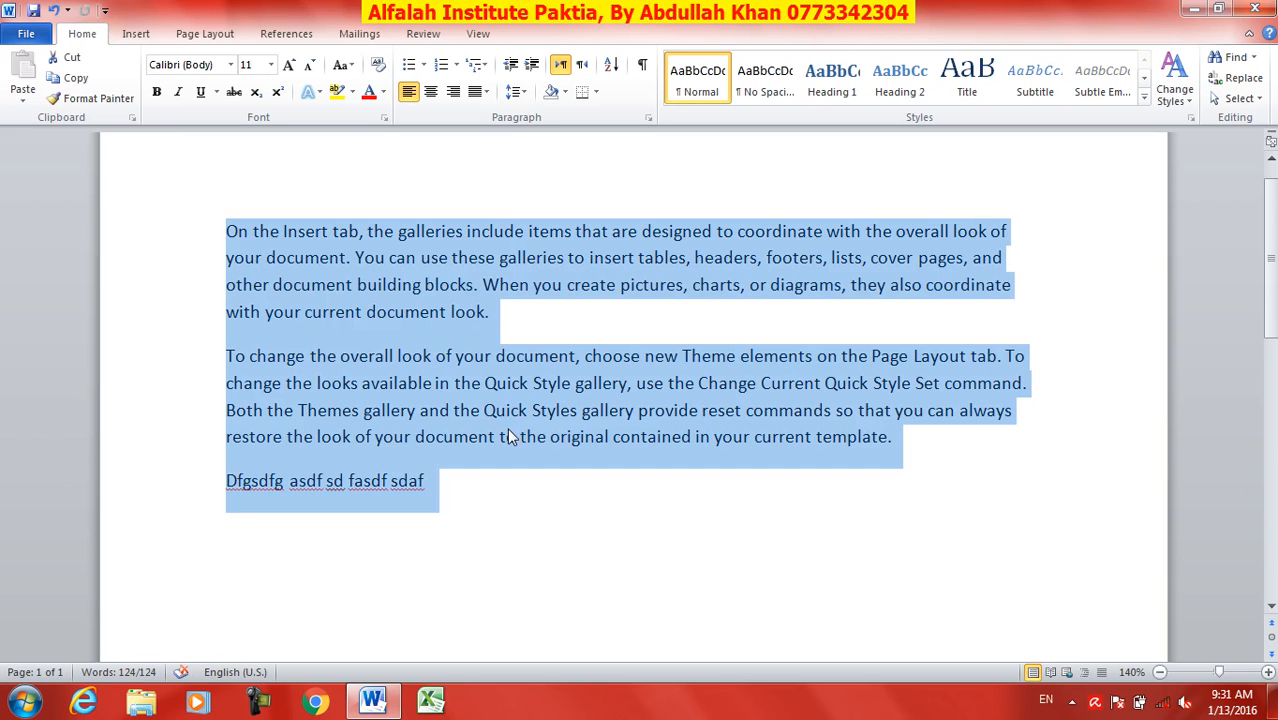
{"action": "left_click", "coordinate": [383, 117]}
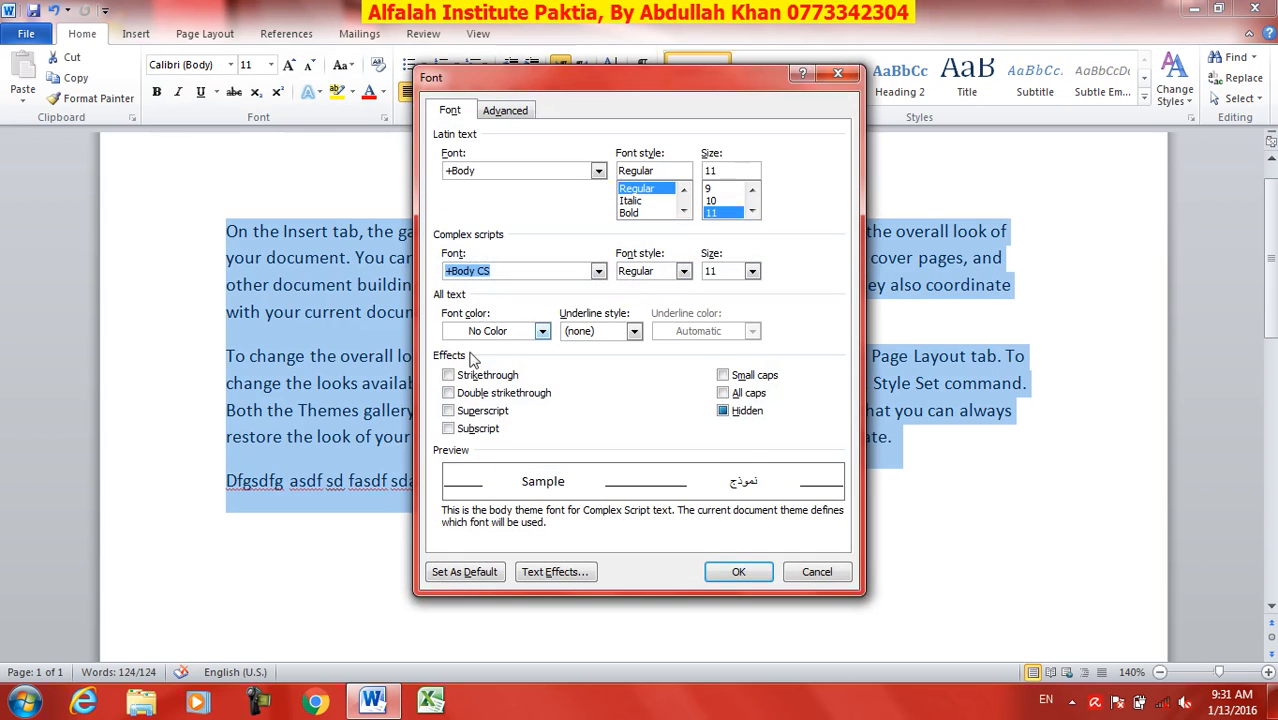
{"action": "left_click", "coordinate": [723, 411]}
{"action": "left_click", "coordinate": [724, 411]}
{"action": "left_click", "coordinate": [738, 571]}
{"action": "left_click", "coordinate": [470, 421]}
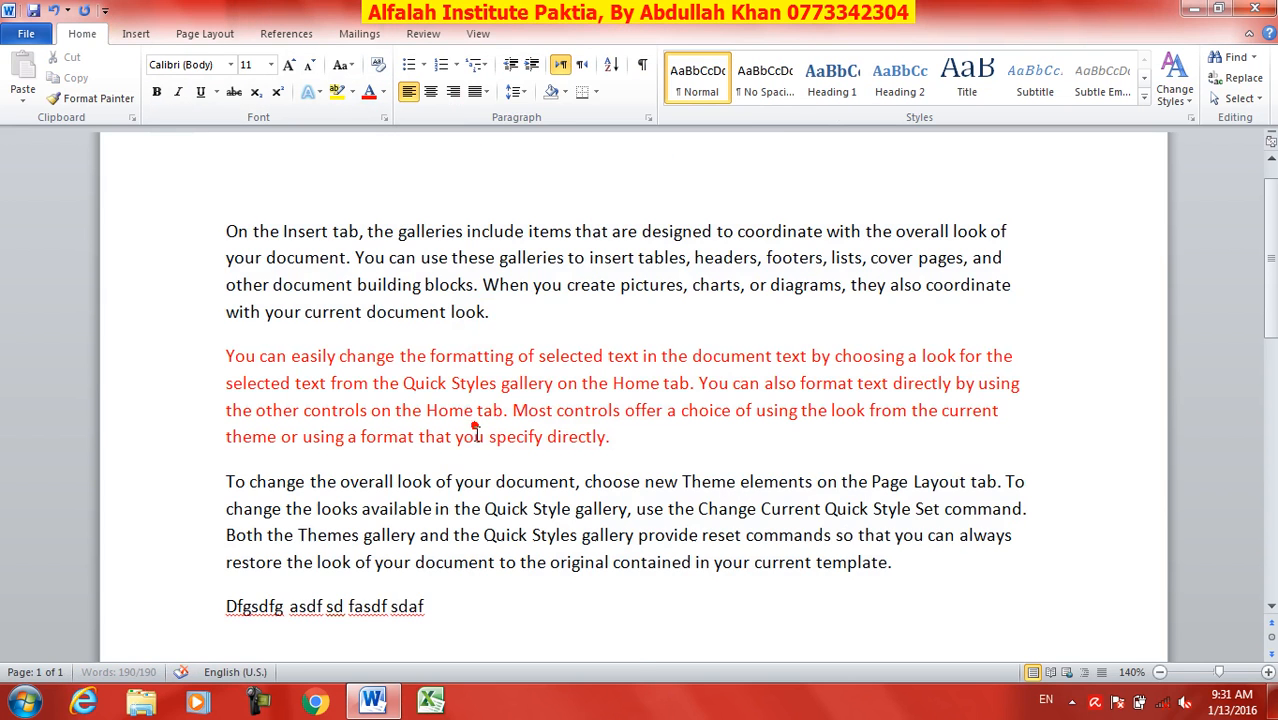
- Draw an ellipse about 0.72" high and 0.93" wide over the lower lines of the first paragraph
{"action": "left_click", "coordinate": [134, 34]}
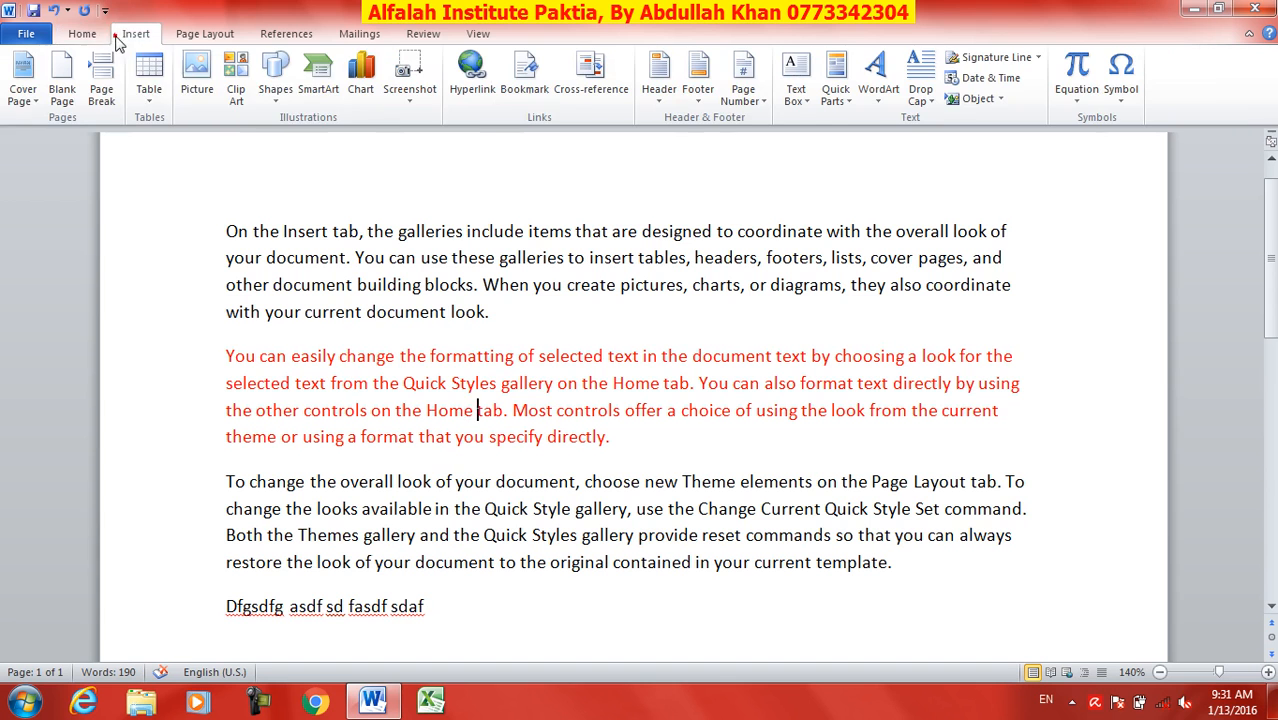
{"action": "left_click", "coordinate": [276, 78]}
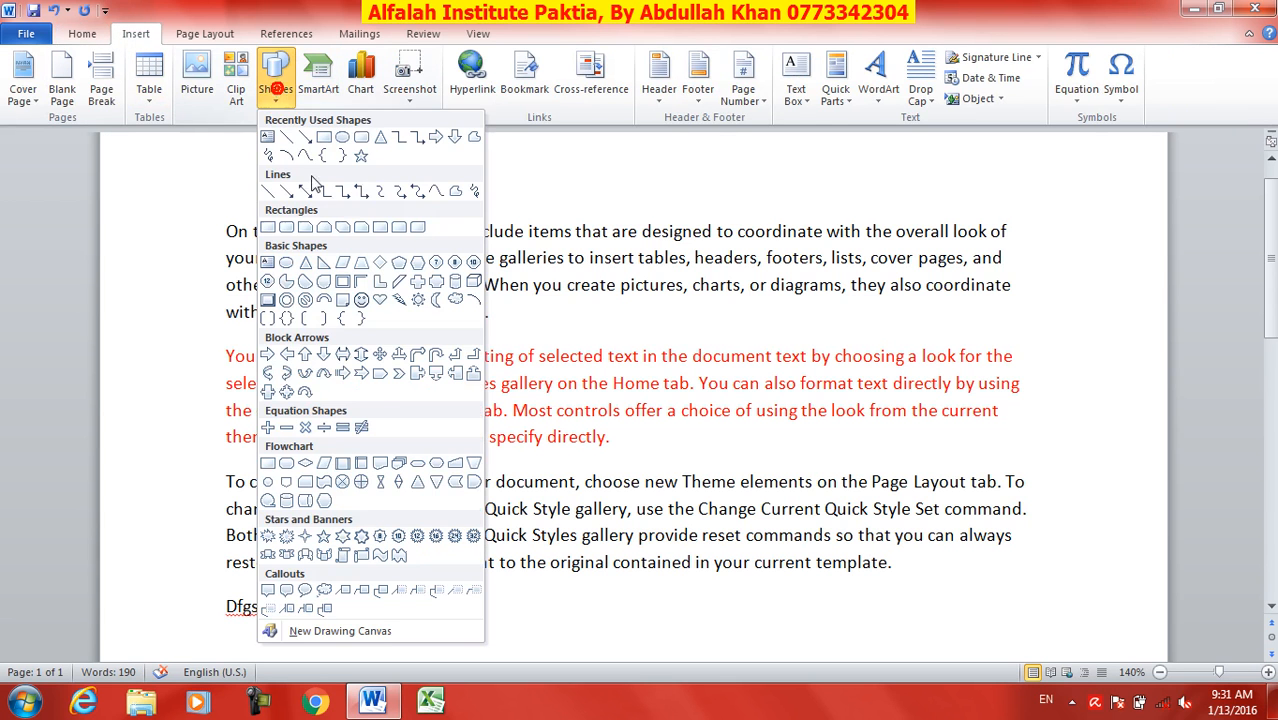
{"action": "left_click", "coordinate": [342, 140]}
{"action": "left_click_drag", "start_coordinate": [338, 270], "coordinate": [456, 358]}
- Make four copies of the ellipse, placing one on the red paragraph, one on the first paragraph and two below the text
{"action": "mouse_move", "coordinate": [394, 298]}
{"action": "left_mouse_down"}
{"action": "mouse_move", "coordinate": [724, 422]}
{"action": "mouse_move", "coordinate": [731, 373]}
{"action": "mouse_move", "coordinate": [727, 390]}
{"action": "left_mouse_up"}
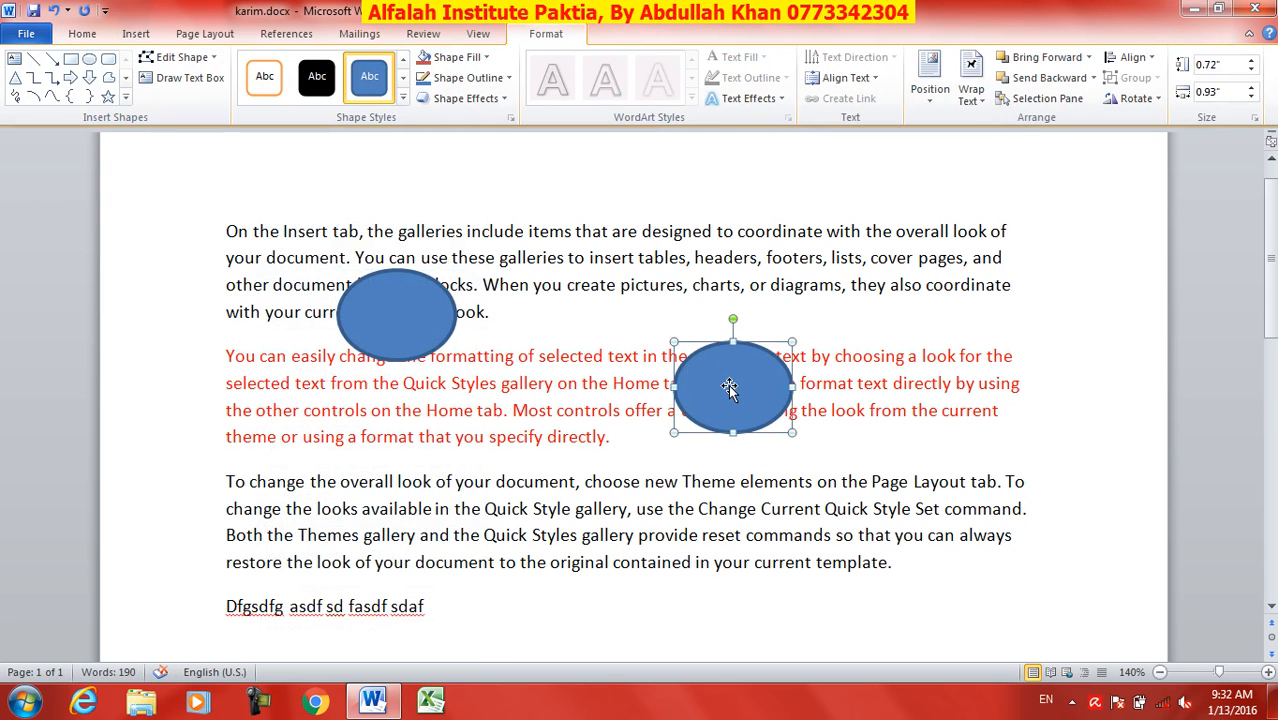
{"action": "left_click_drag", "start_coordinate": [737, 397], "coordinate": [896, 268]}
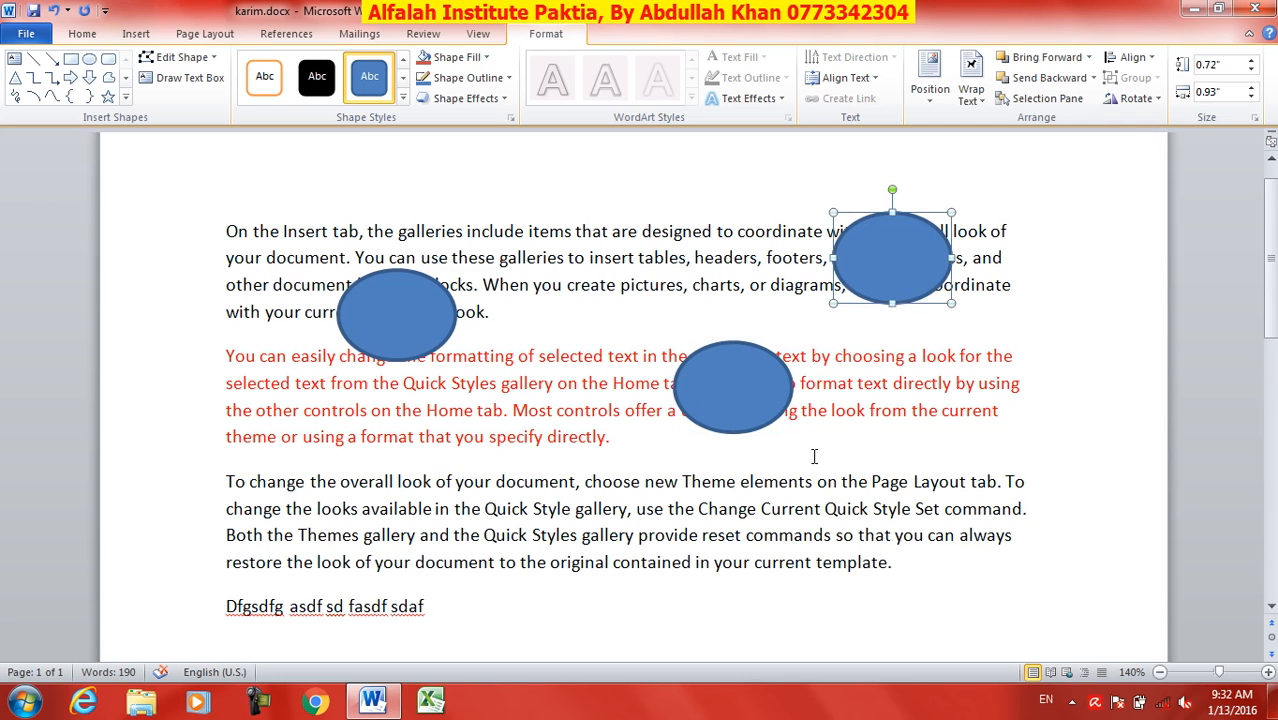
{"action": "scroll", "coordinate": [745, 320], "scroll_direction": "down", "scroll_amount": 1}
{"action": "left_click_drag", "start_coordinate": [737, 338], "coordinate": [776, 590]}
{"action": "left_click", "coordinate": [599, 527]}
{"action": "scroll", "coordinate": [377, 415], "scroll_direction": "up", "scroll_amount": 3}
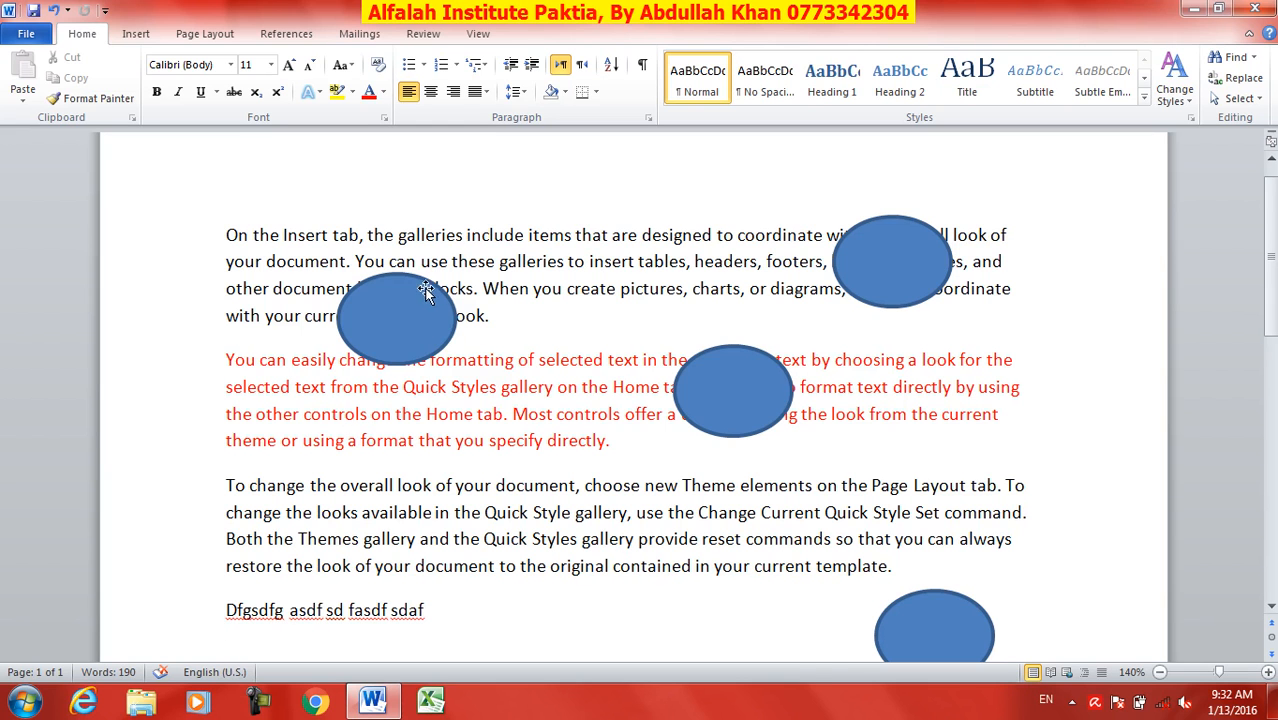
{"action": "scroll", "coordinate": [418, 290], "scroll_direction": "down", "scroll_amount": 4}
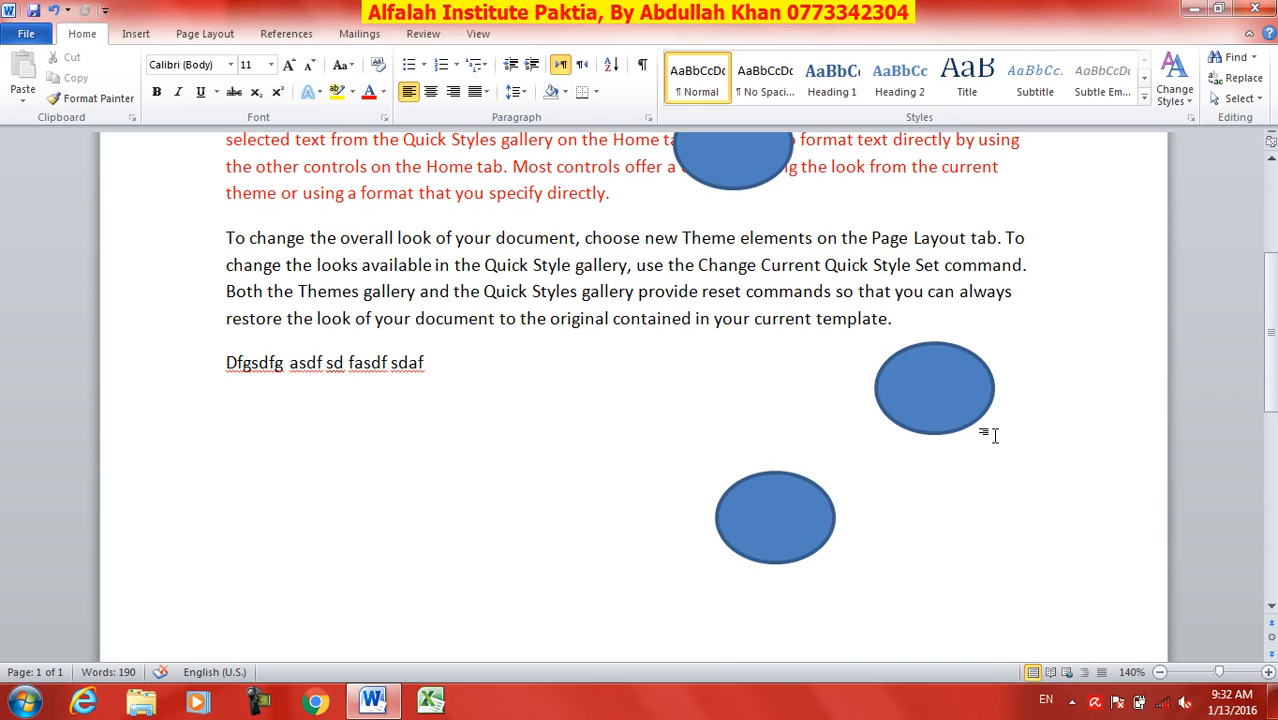
{"action": "scroll", "coordinate": [522, 460], "scroll_direction": "up", "scroll_amount": 4}
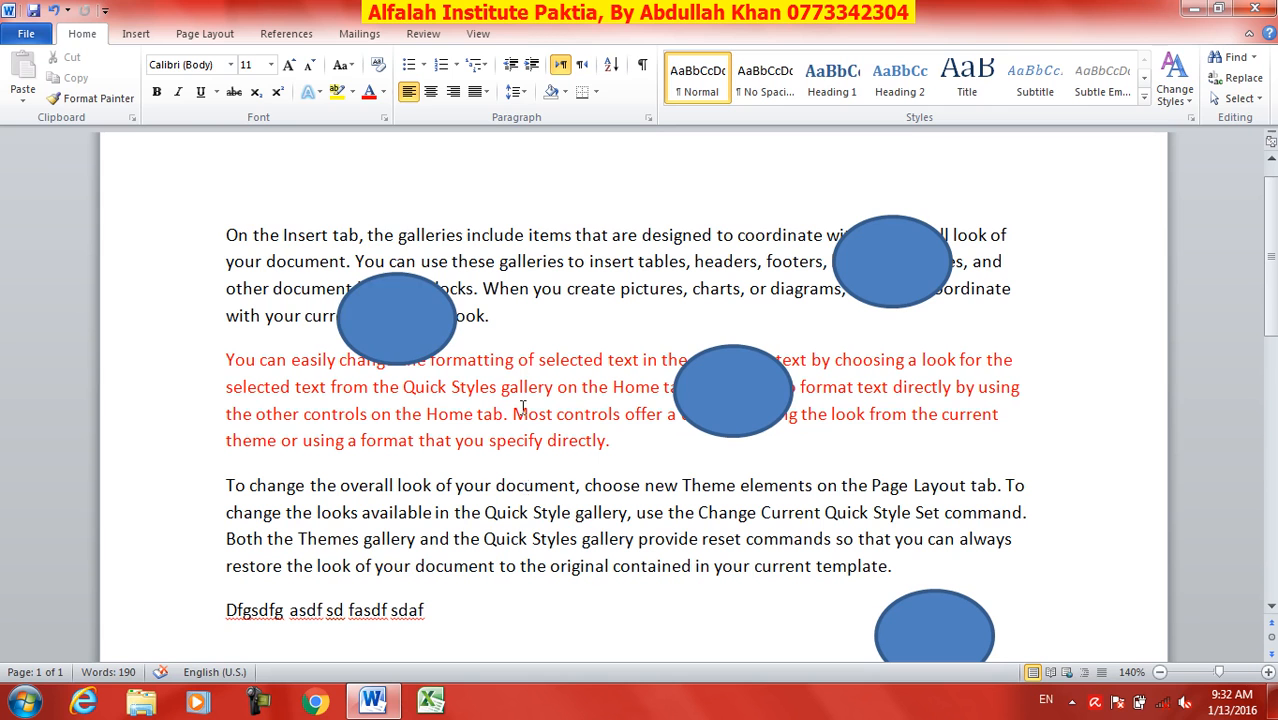
- Shrink the original ellipse to about 0.37" high and 0.52" wide and move it over the start of the first paragraph's last line
{"action": "left_click_drag", "start_coordinate": [422, 323], "coordinate": [413, 287]}
{"action": "left_click_drag", "start_coordinate": [452, 234], "coordinate": [234, 331]}
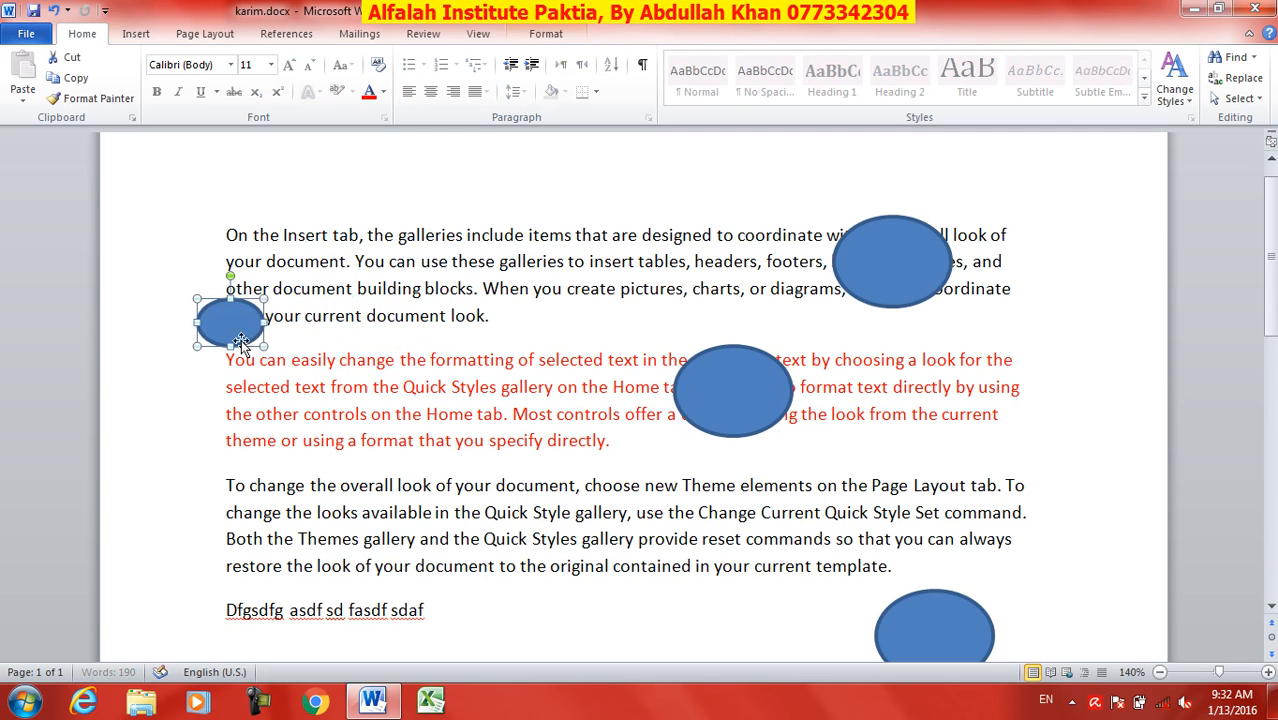
- Apply the white-filled, orange-outlined shape style to the small ellipse and remove its outline
{"action": "left_click", "coordinate": [572, 34]}
{"action": "left_click", "coordinate": [264, 78]}
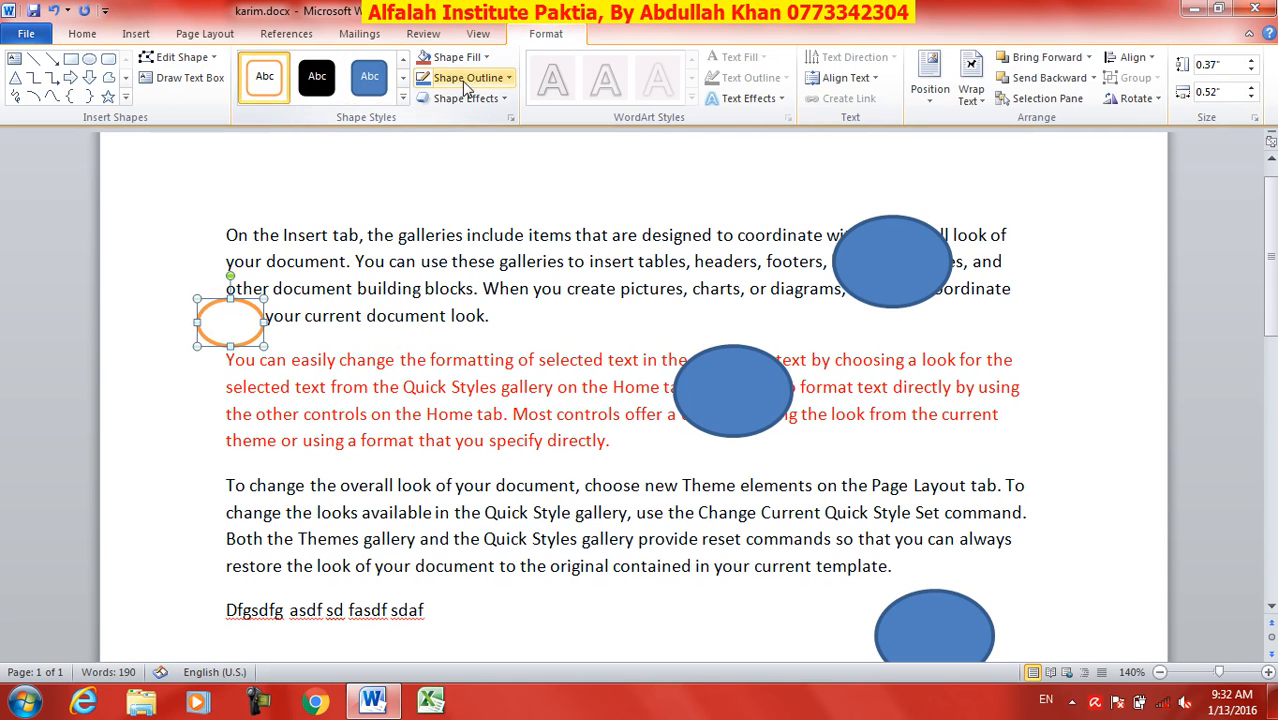
{"action": "left_click", "coordinate": [465, 78]}
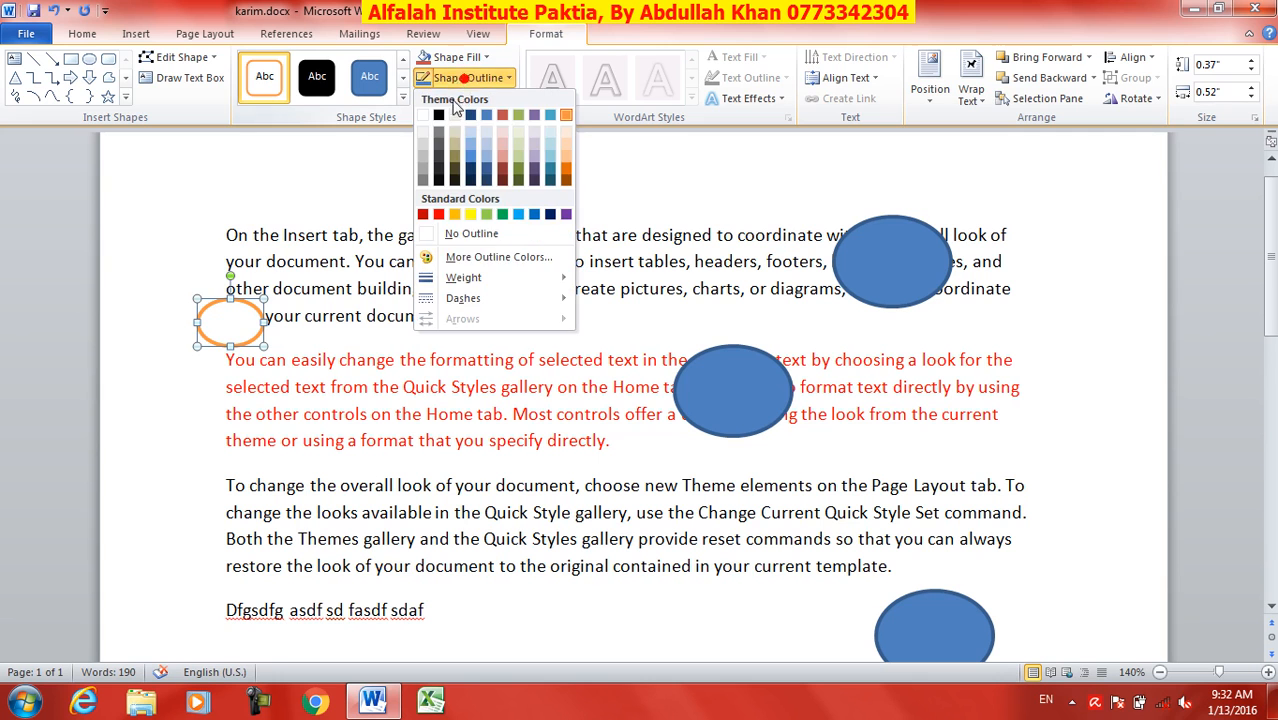
{"action": "left_click", "coordinate": [470, 233]}
{"action": "left_click", "coordinate": [424, 415]}
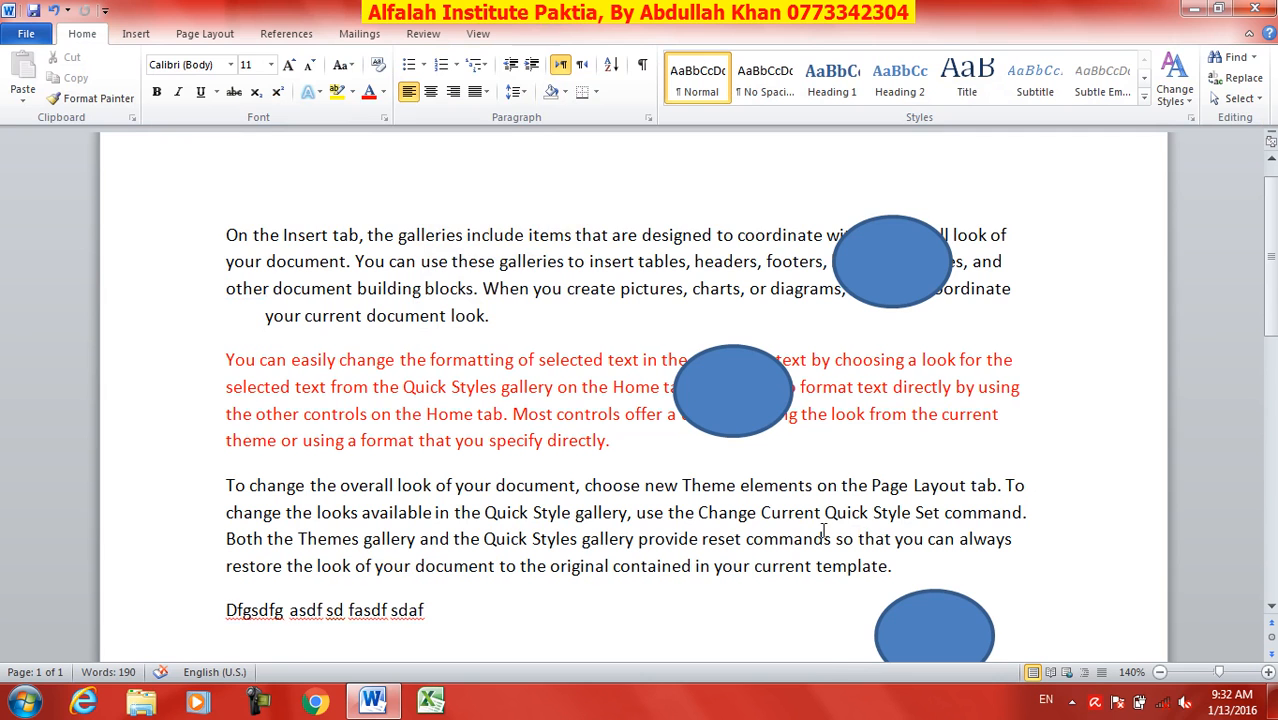
{"action": "scroll", "coordinate": [678, 497], "scroll_direction": "down", "scroll_amount": 2}
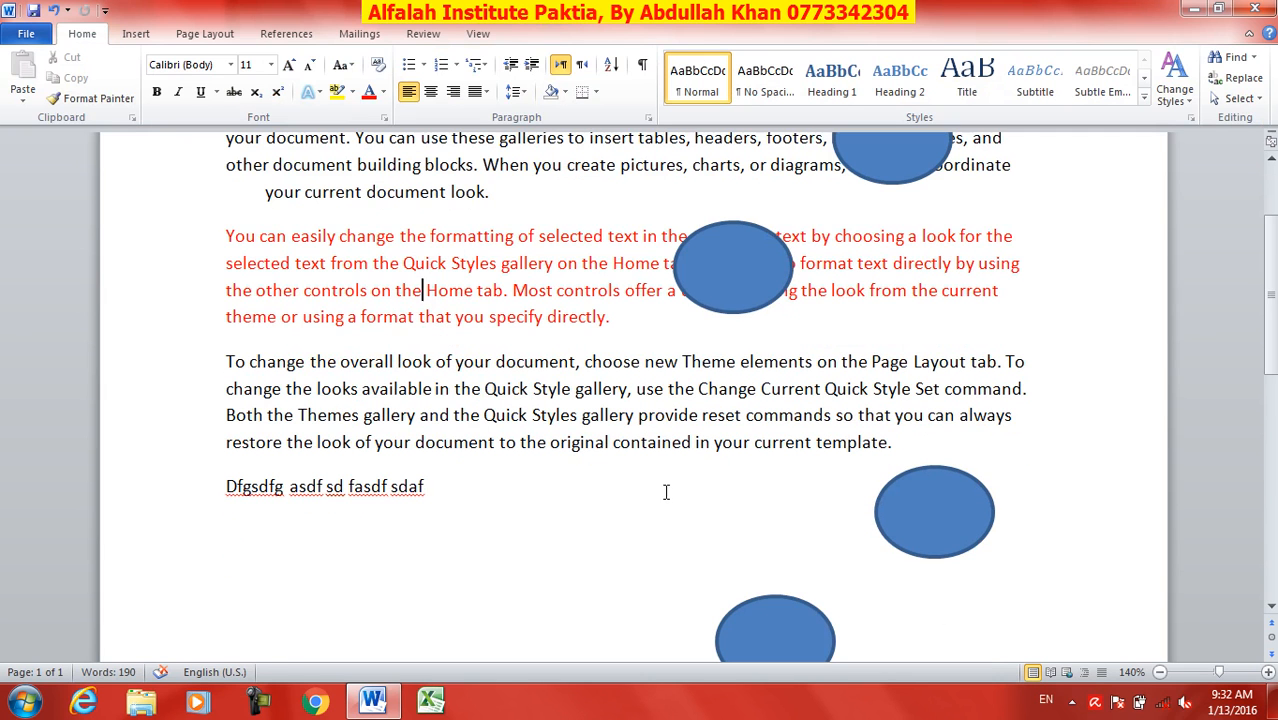
{"action": "scroll", "coordinate": [620, 469], "scroll_direction": "up", "scroll_amount": 3}
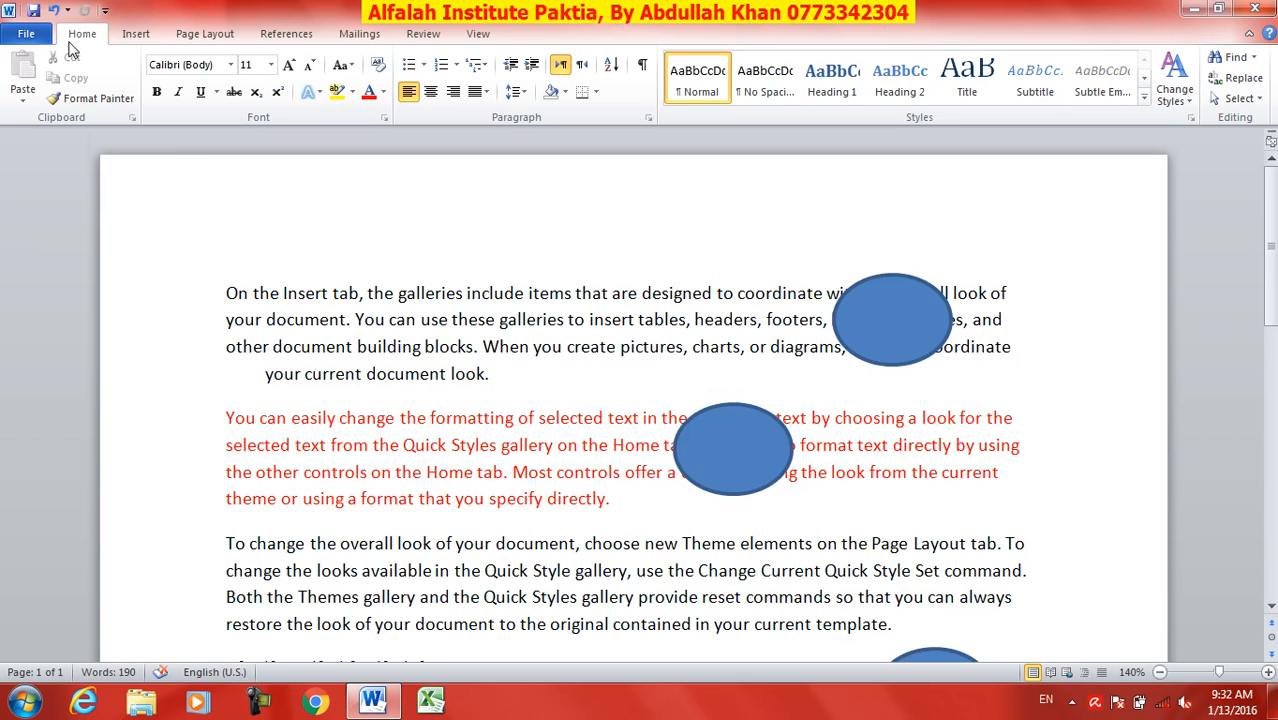
- Run the accessibility check on the document
{"action": "scroll", "coordinate": [768, 525], "scroll_direction": "down", "scroll_amount": 3}
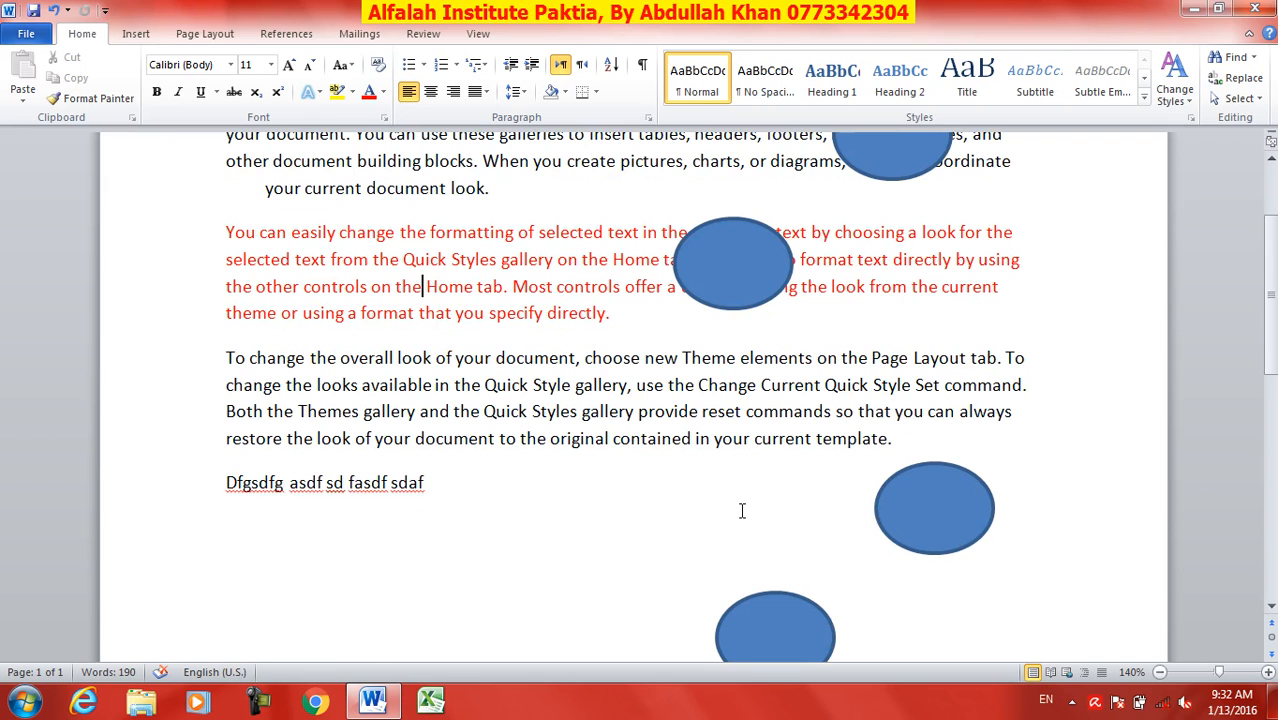
{"action": "scroll", "coordinate": [616, 522], "scroll_direction": "up", "scroll_amount": 3}
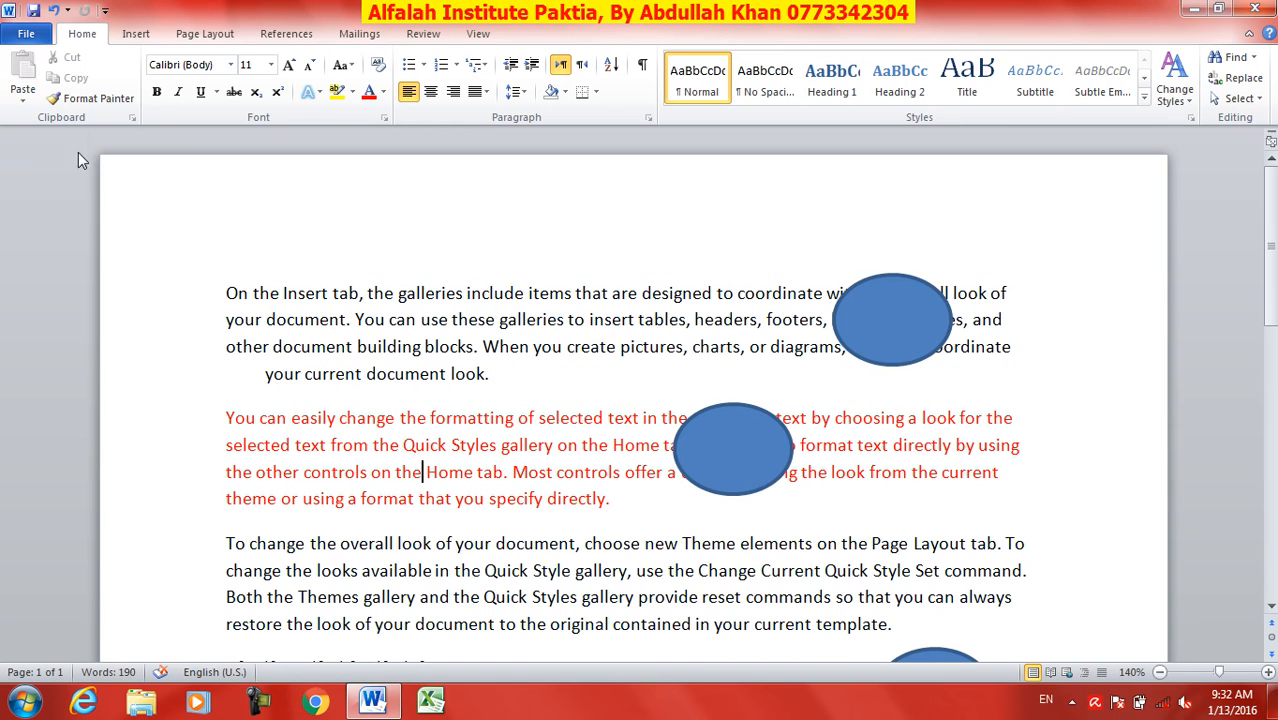
{"action": "left_click", "coordinate": [30, 36]}
{"action": "left_click", "coordinate": [211, 318]}
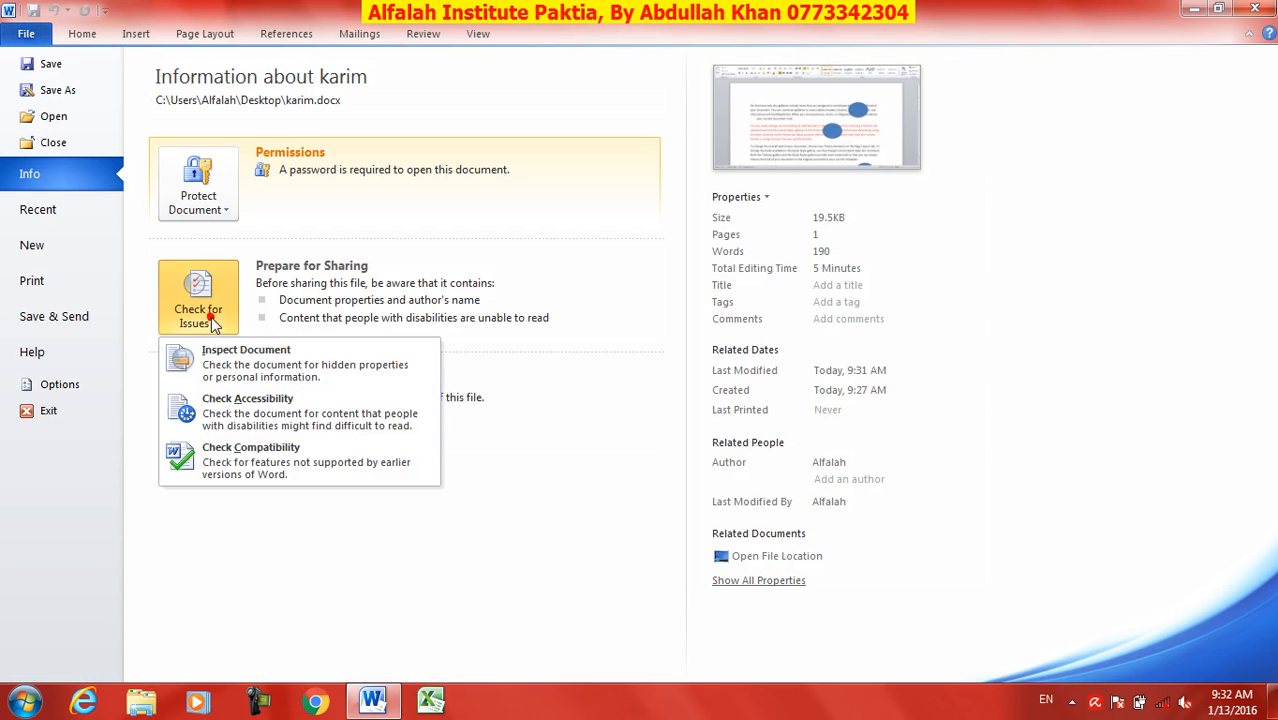
{"action": "left_click", "coordinate": [243, 410]}
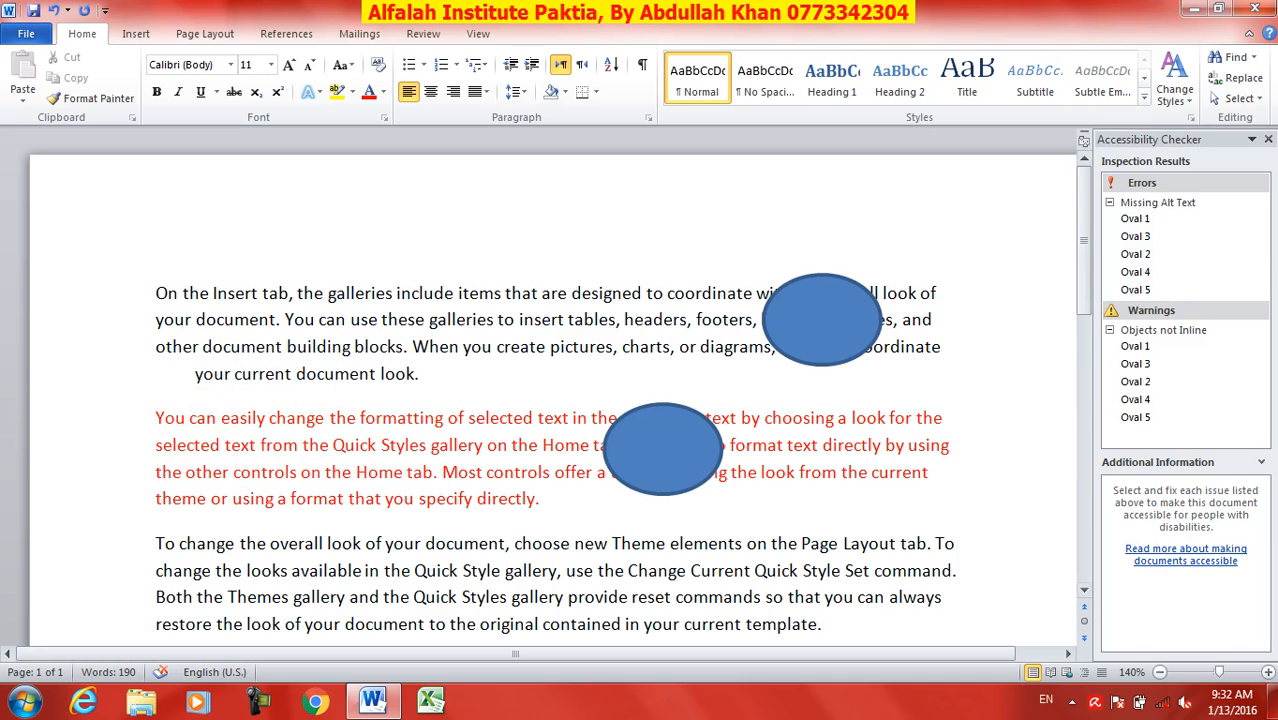
- Examine the ovals flagged under Missing Alt Text and Objects not Inline in the document, and close the accessibility results
{"action": "left_click", "coordinate": [1165, 219]}
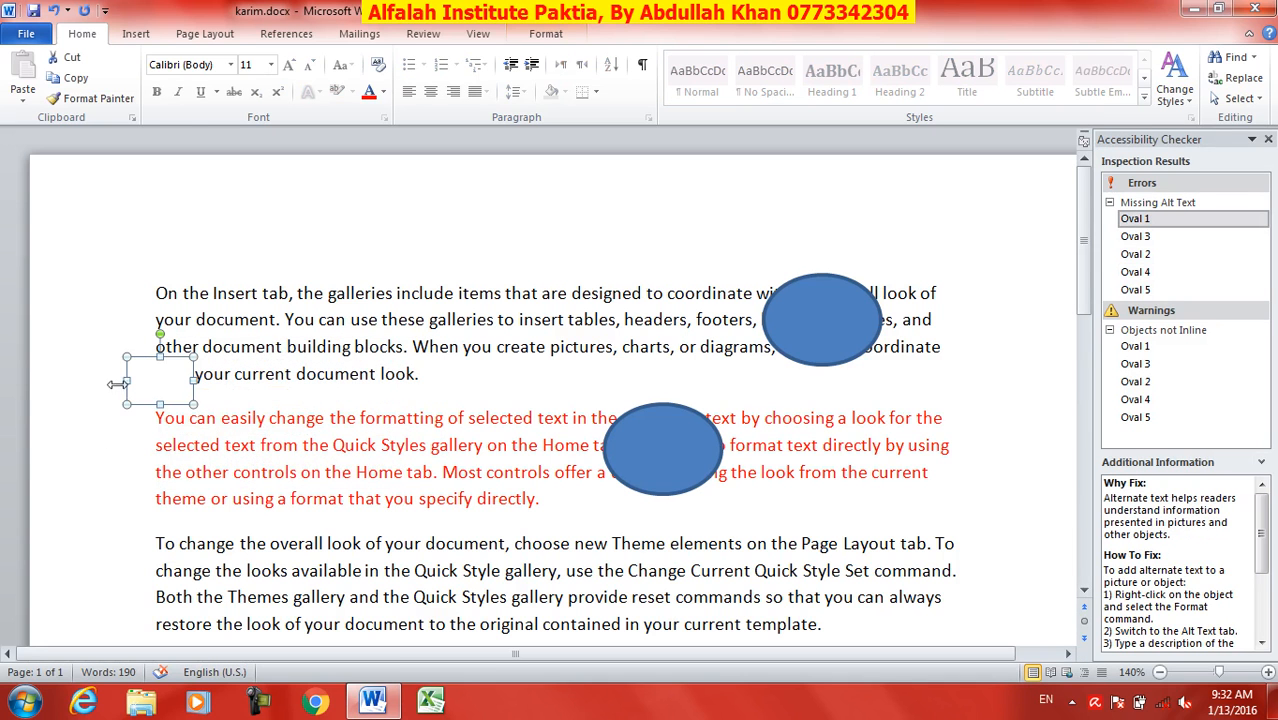
{"action": "left_click", "coordinate": [1148, 237]}
{"action": "left_click", "coordinate": [1145, 254]}
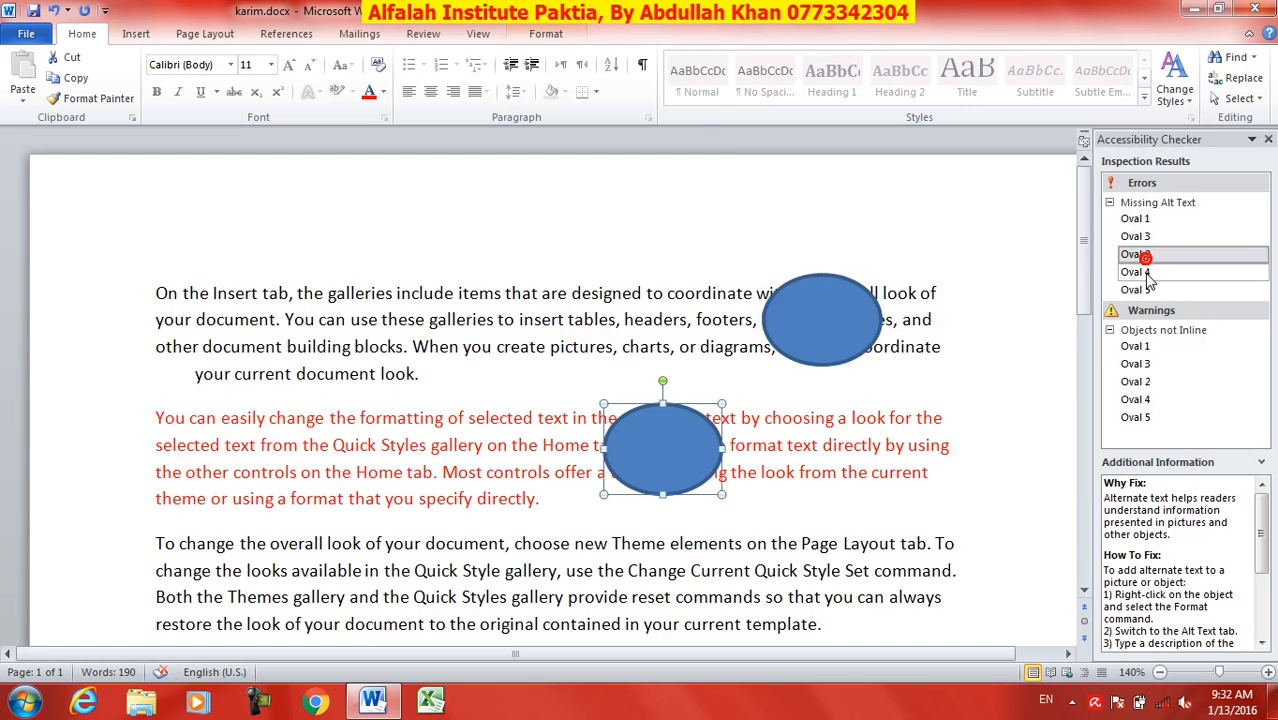
{"action": "left_click", "coordinate": [1147, 272]}
{"action": "left_click", "coordinate": [1144, 346]}
{"action": "left_click", "coordinate": [1148, 382]}
{"action": "left_click", "coordinate": [1153, 417]}
{"action": "left_click", "coordinate": [1145, 364]}
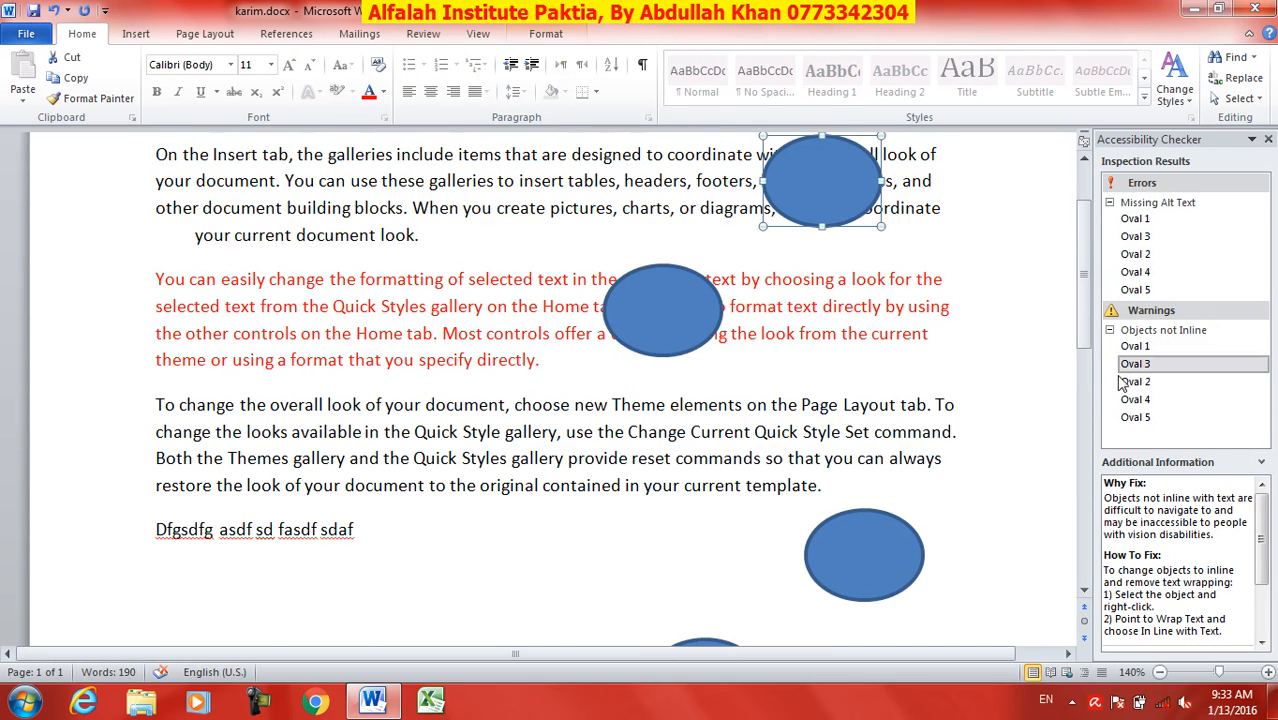
{"action": "left_click", "coordinate": [1267, 141]}
{"action": "left_click", "coordinate": [392, 333]}
{"action": "scroll", "coordinate": [392, 333], "scroll_direction": "up", "scroll_amount": 2}
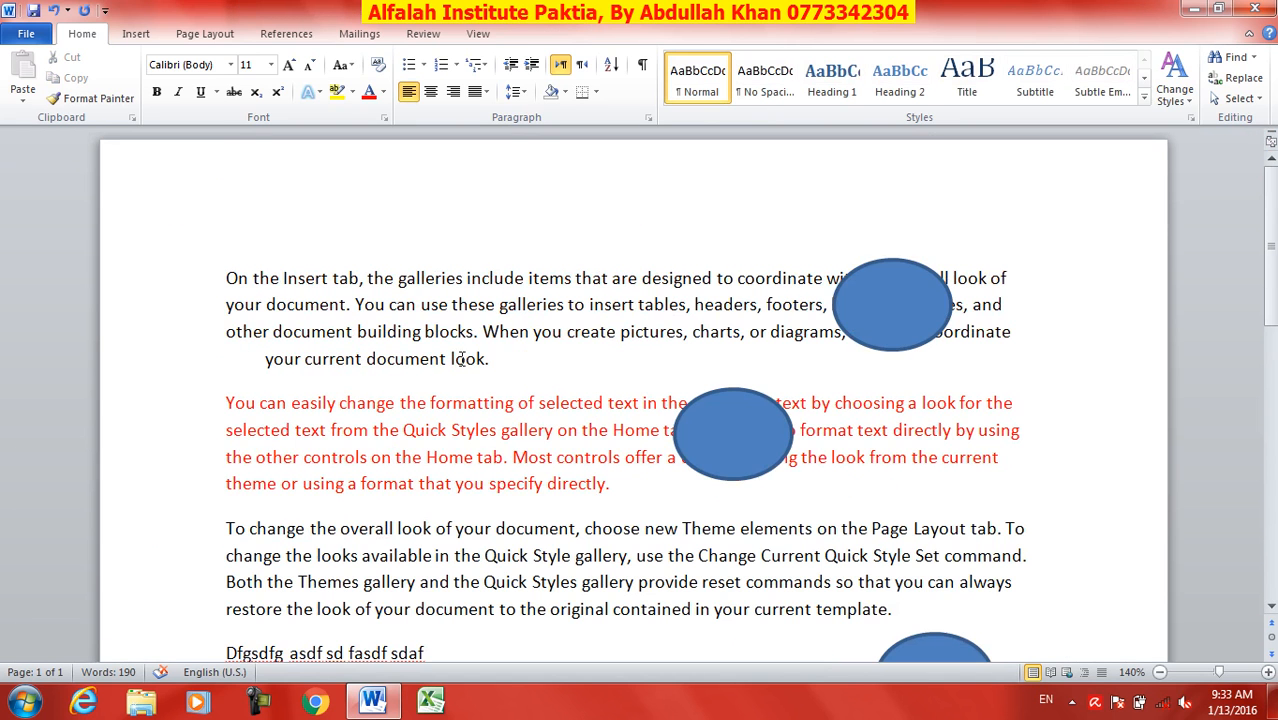
- View the Check for Issues options and return to the document
{"action": "left_click", "coordinate": [26, 33]}
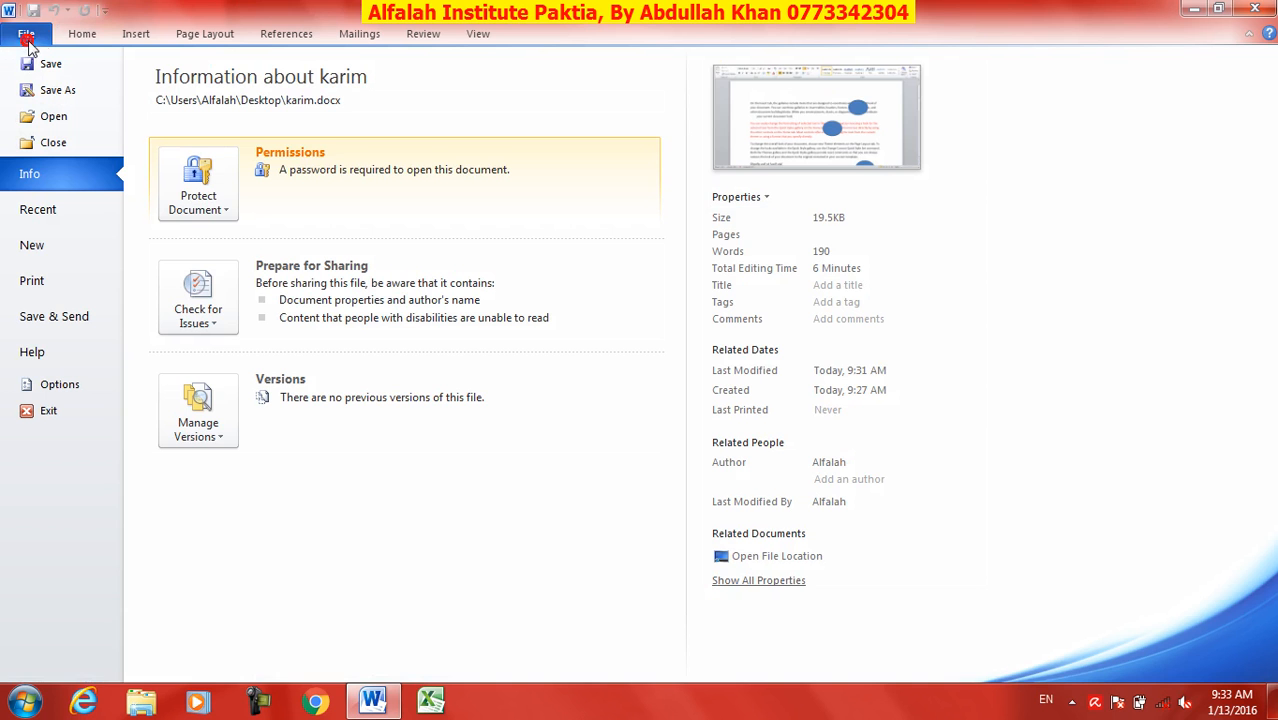
{"action": "left_click", "coordinate": [198, 305]}
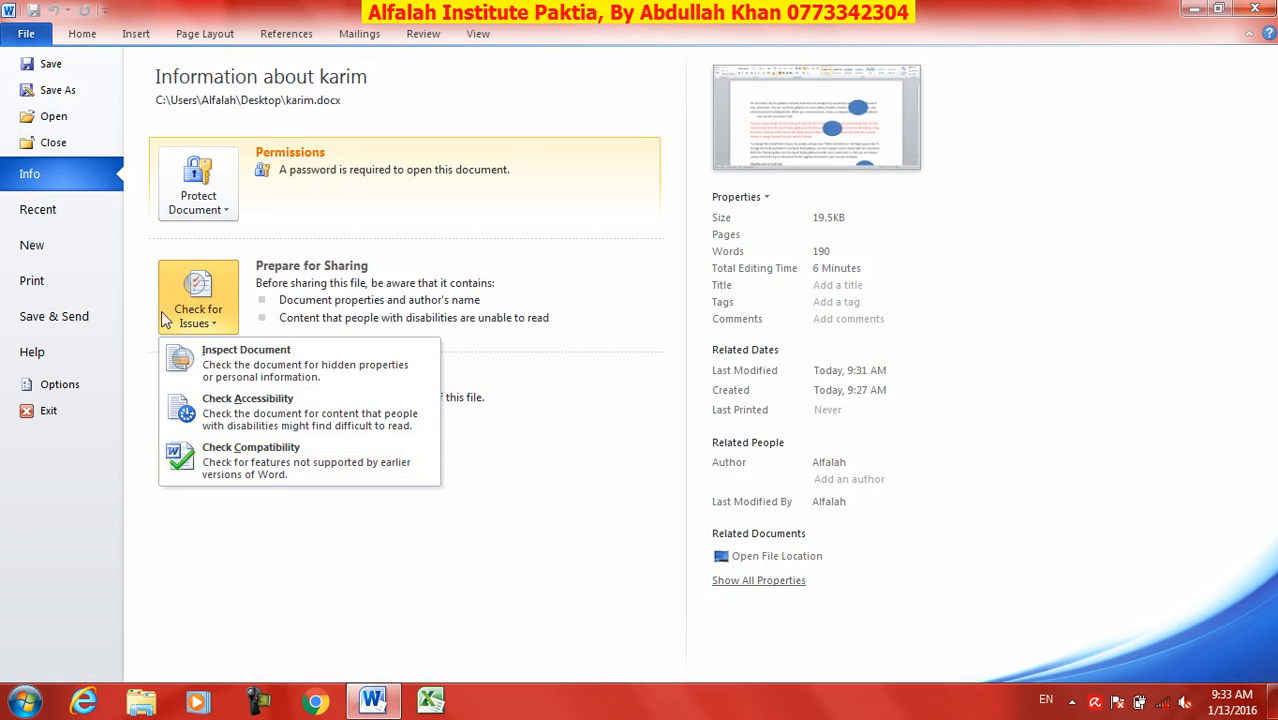
{"action": "left_click", "coordinate": [82, 33]}
- Insert a Vertical Box List SmartArt graphic before "Quick Styles" in the red paragraph and close its text pane
{"action": "left_click", "coordinate": [406, 432]}
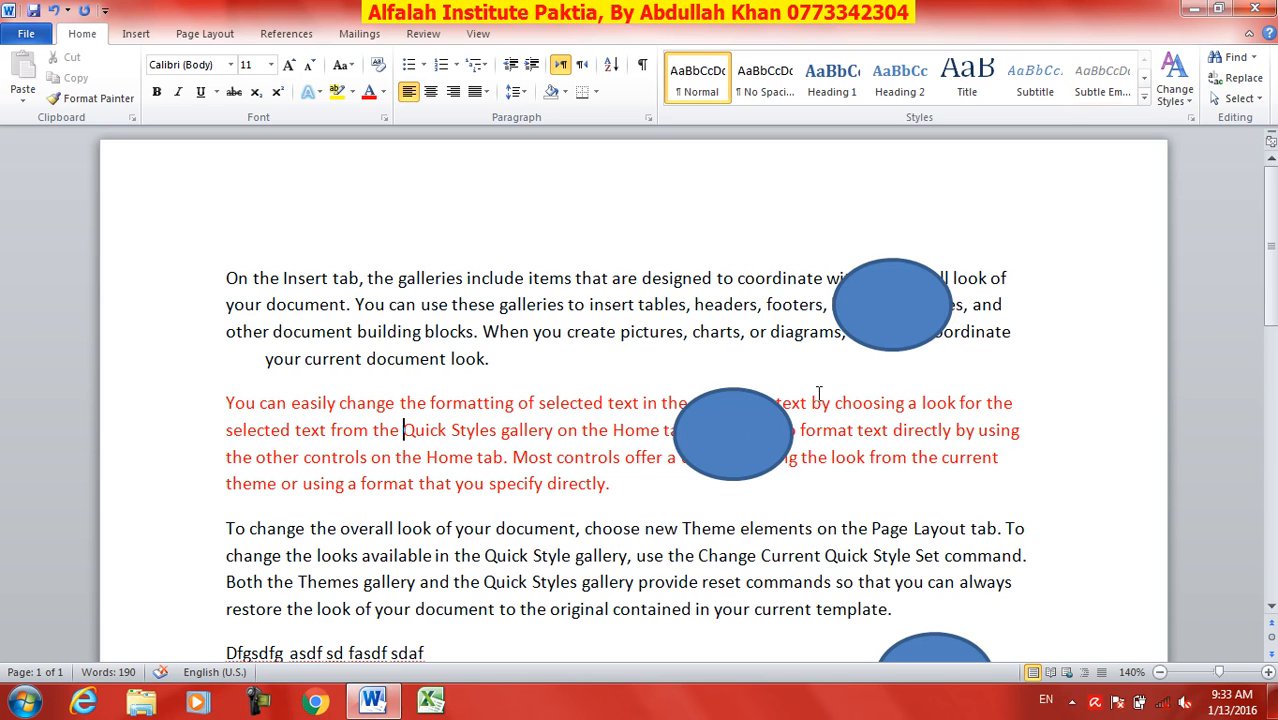
{"action": "left_click", "coordinate": [136, 33]}
{"action": "left_click", "coordinate": [321, 75]}
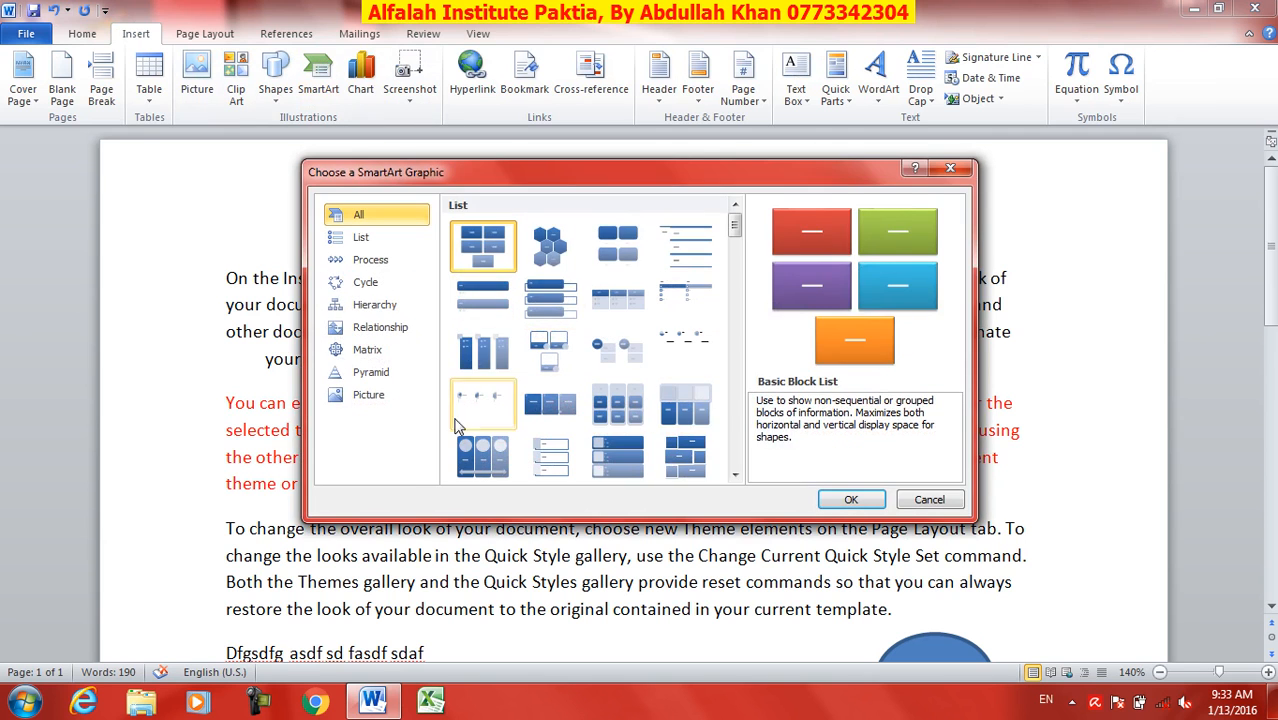
{"action": "left_click", "coordinate": [550, 290]}
{"action": "double_click", "coordinate": [550, 290]}
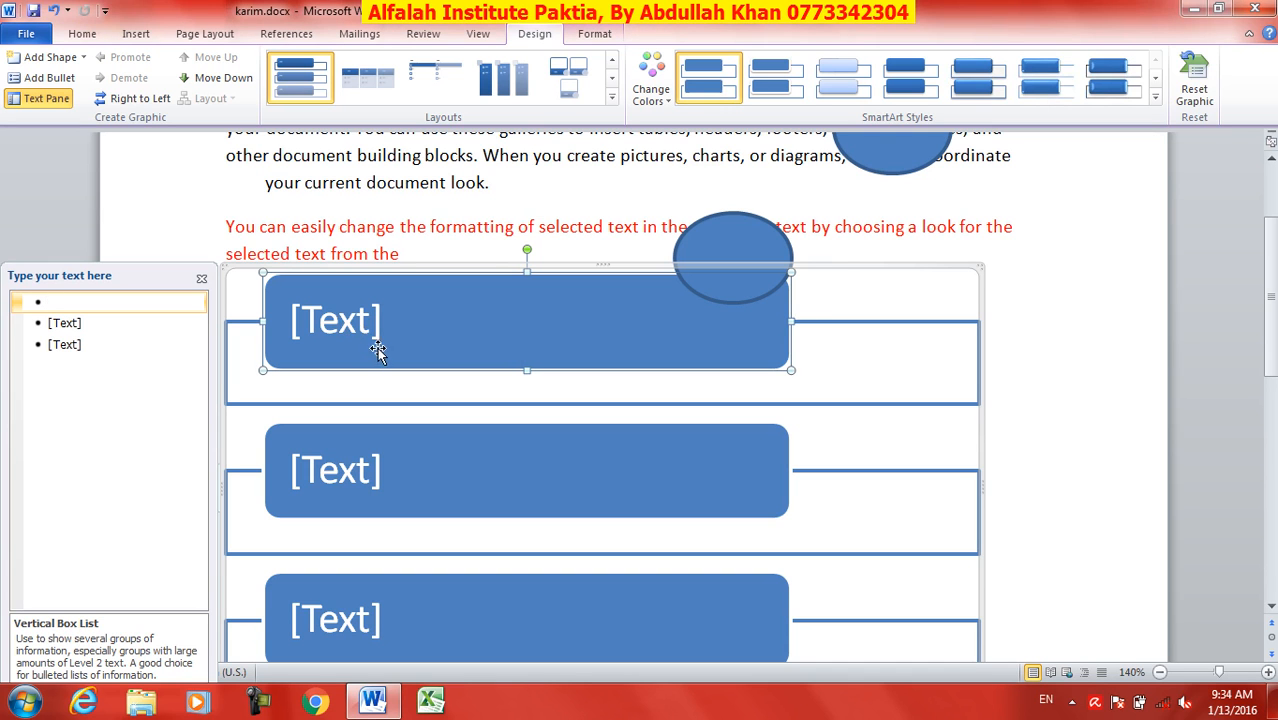
{"action": "left_click", "coordinate": [201, 278]}
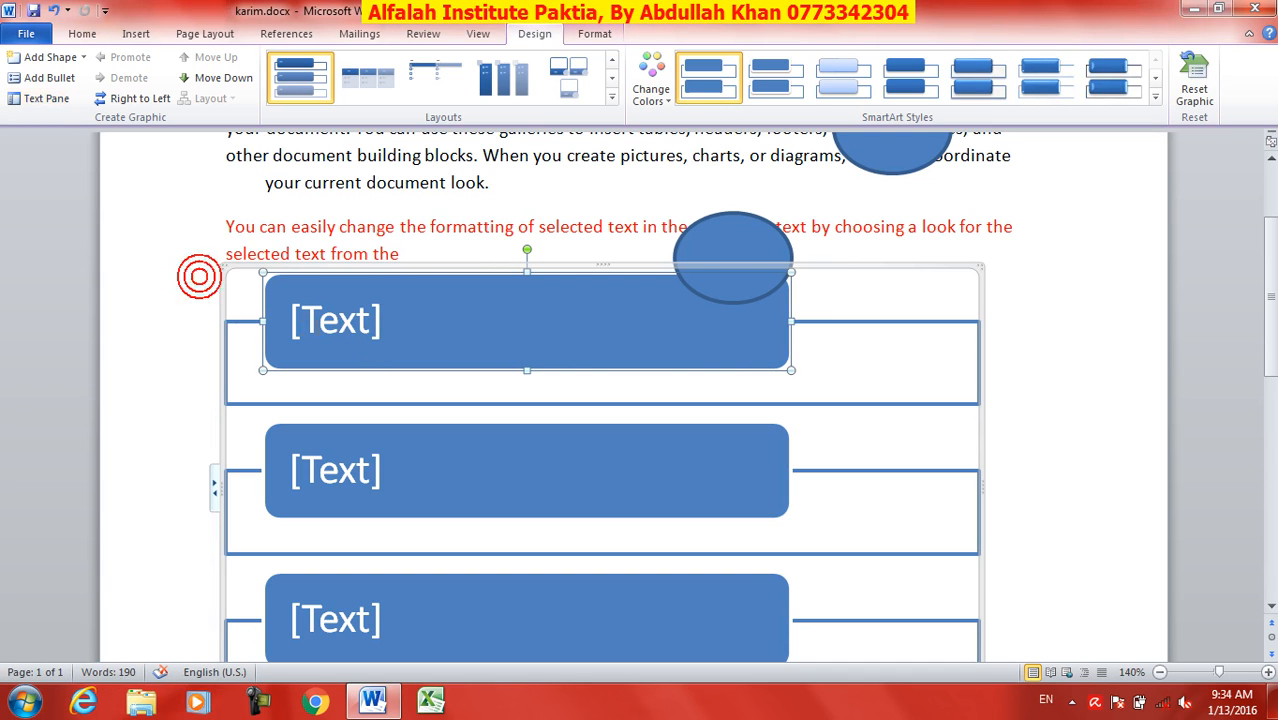
- Enter a first name in each of the first two SmartArt boxes and place the cursor in the third box
{"action": "left_click", "coordinate": [320, 325]}
{"action": "type", "text": "Ahmad"}
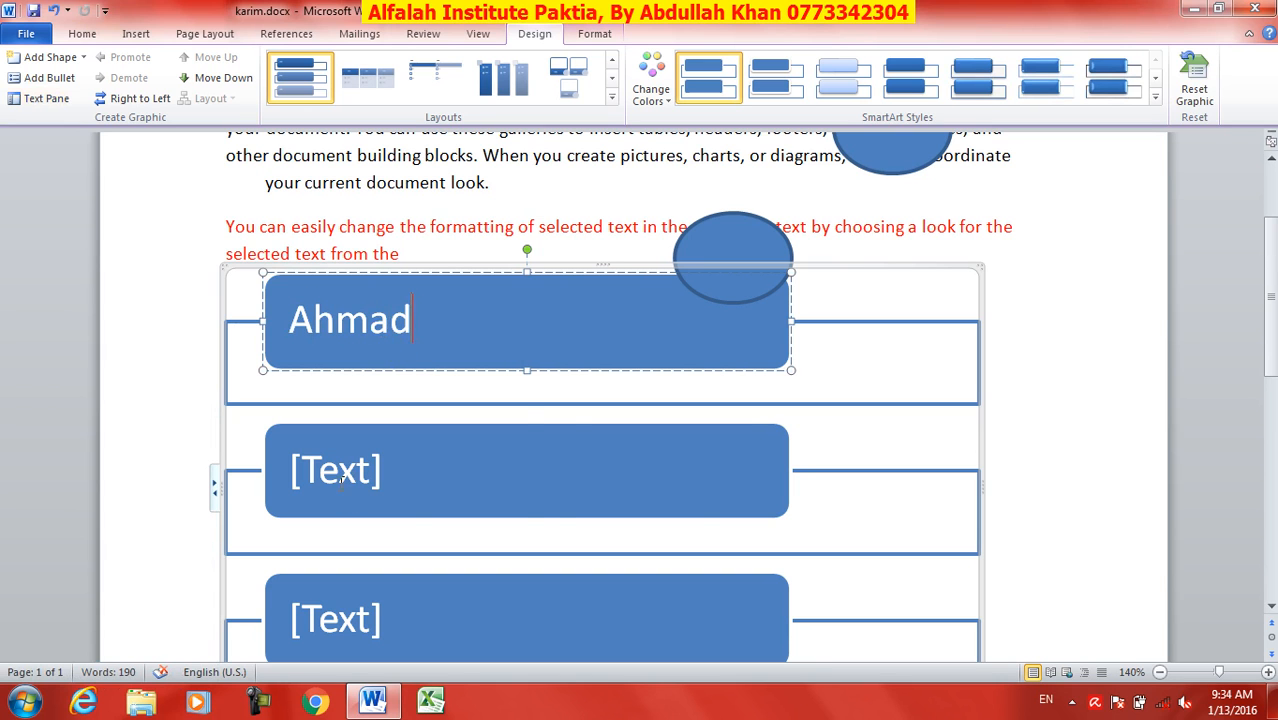
{"action": "left_click", "coordinate": [322, 474]}
{"action": "type", "text": "karim"}
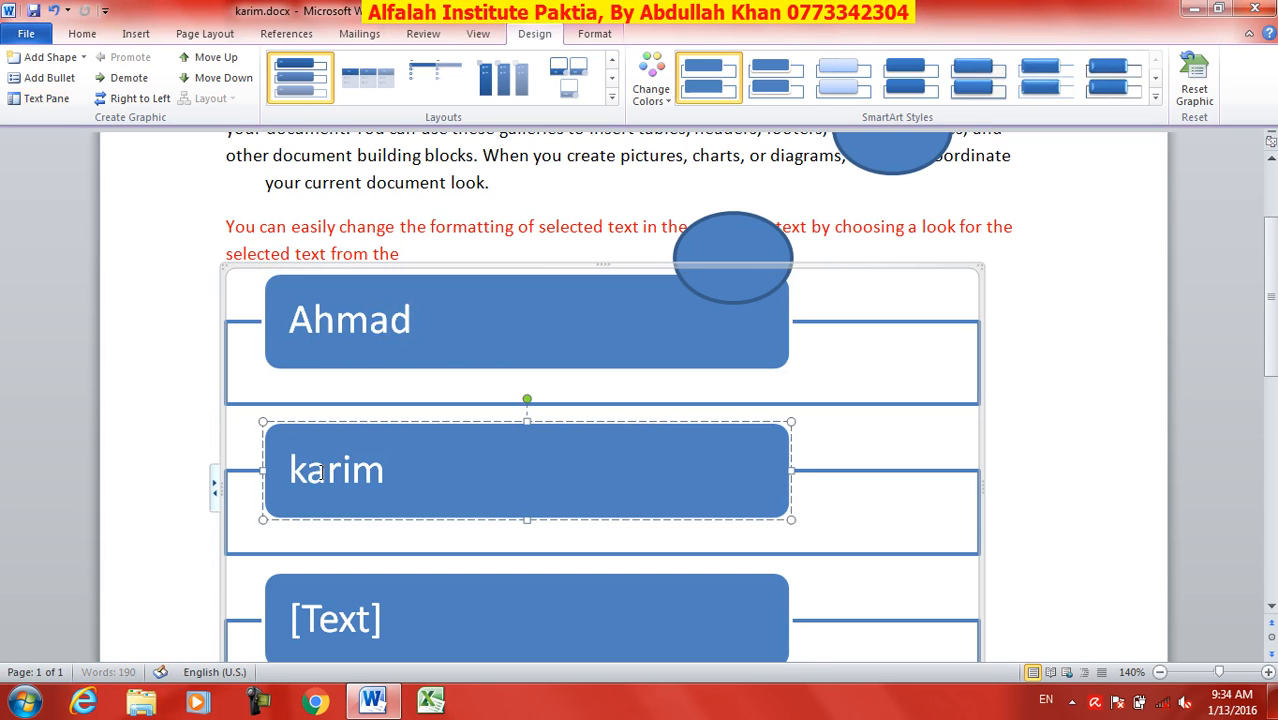
{"action": "left_click", "coordinate": [444, 607]}
{"action": "scroll", "coordinate": [444, 607], "scroll_direction": "down", "scroll_amount": 1}
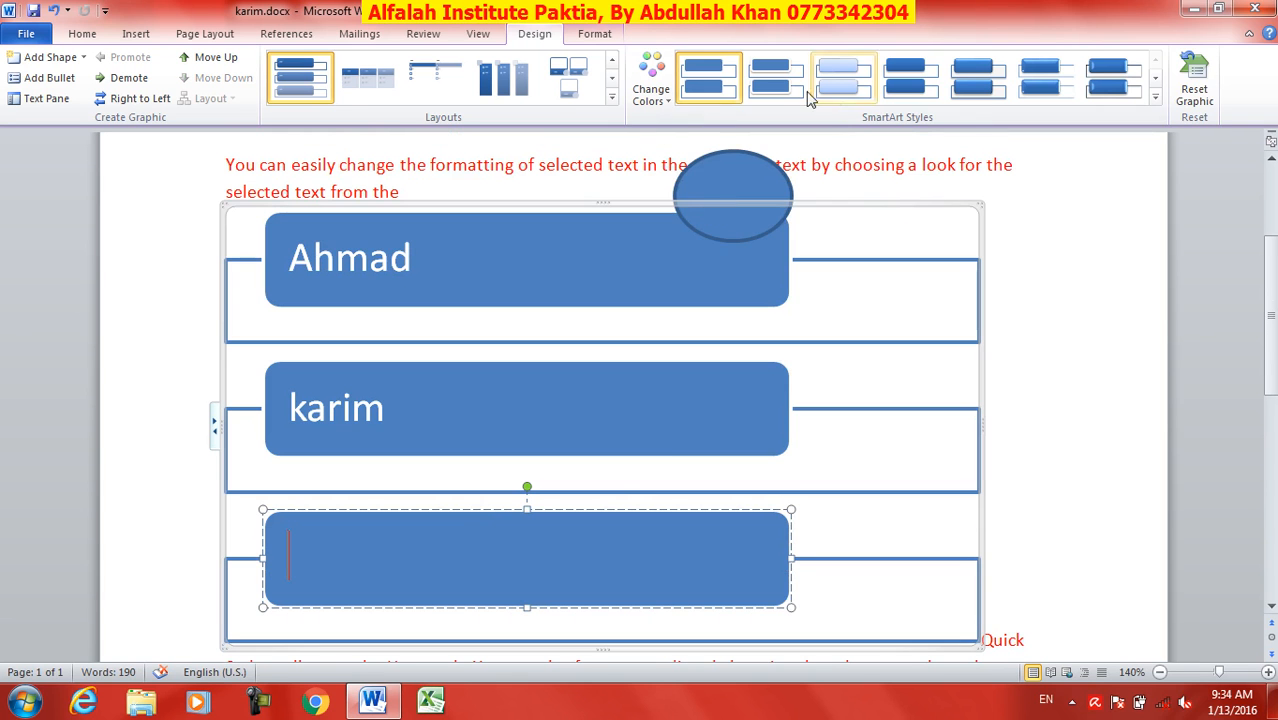
- Recolour the SmartArt with the colorful red, gold and green set and apply the glossy bevelled SmartArt style
{"action": "left_click", "coordinate": [651, 88]}
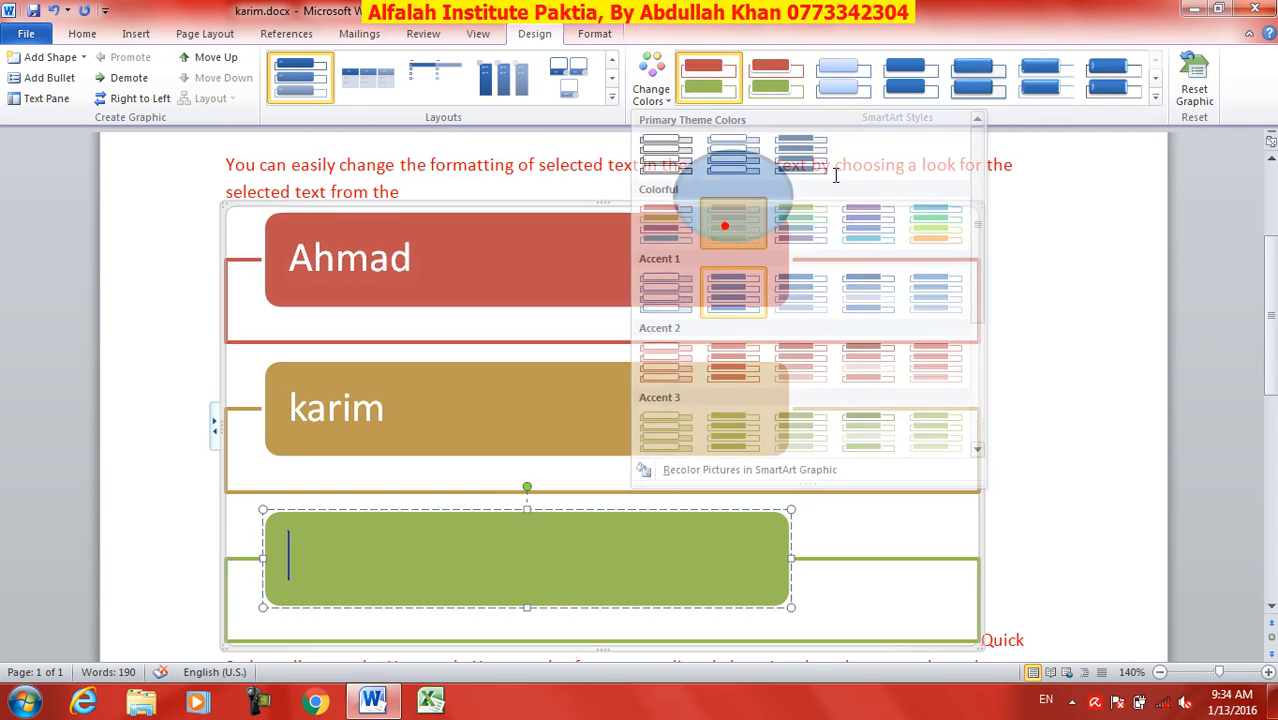
{"action": "left_click", "coordinate": [737, 218]}
{"action": "left_click", "coordinate": [1115, 92]}
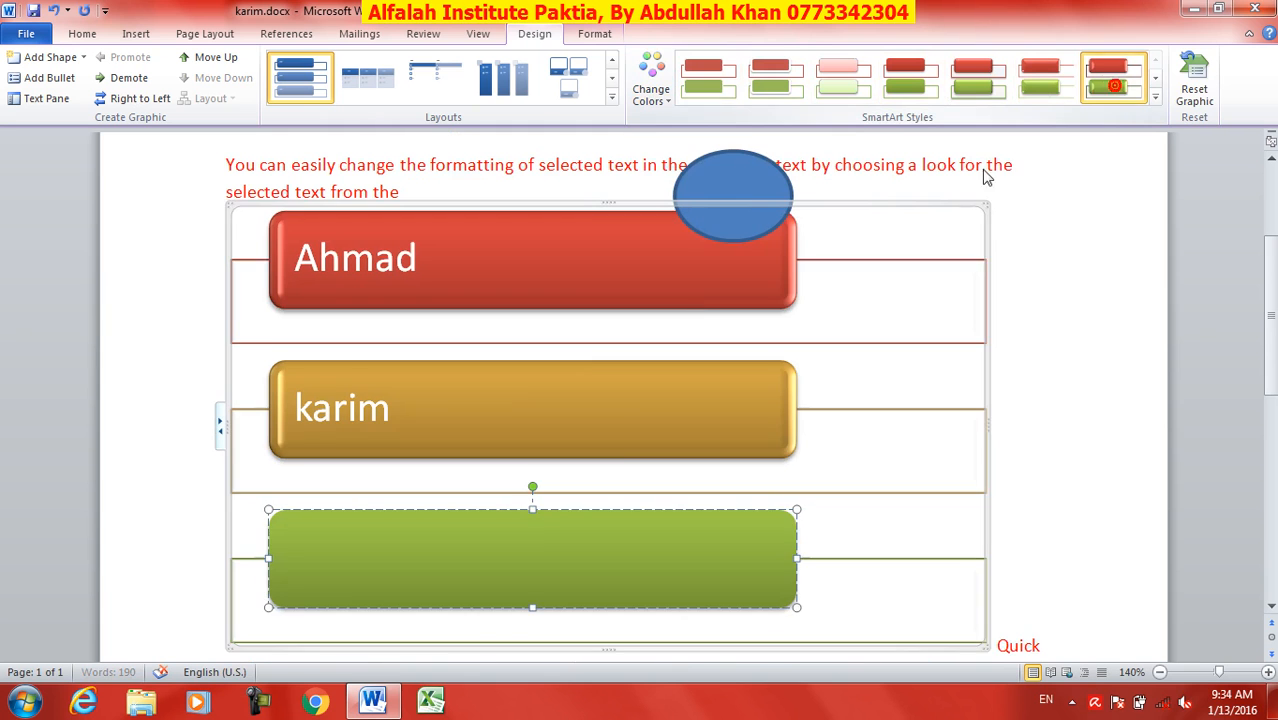
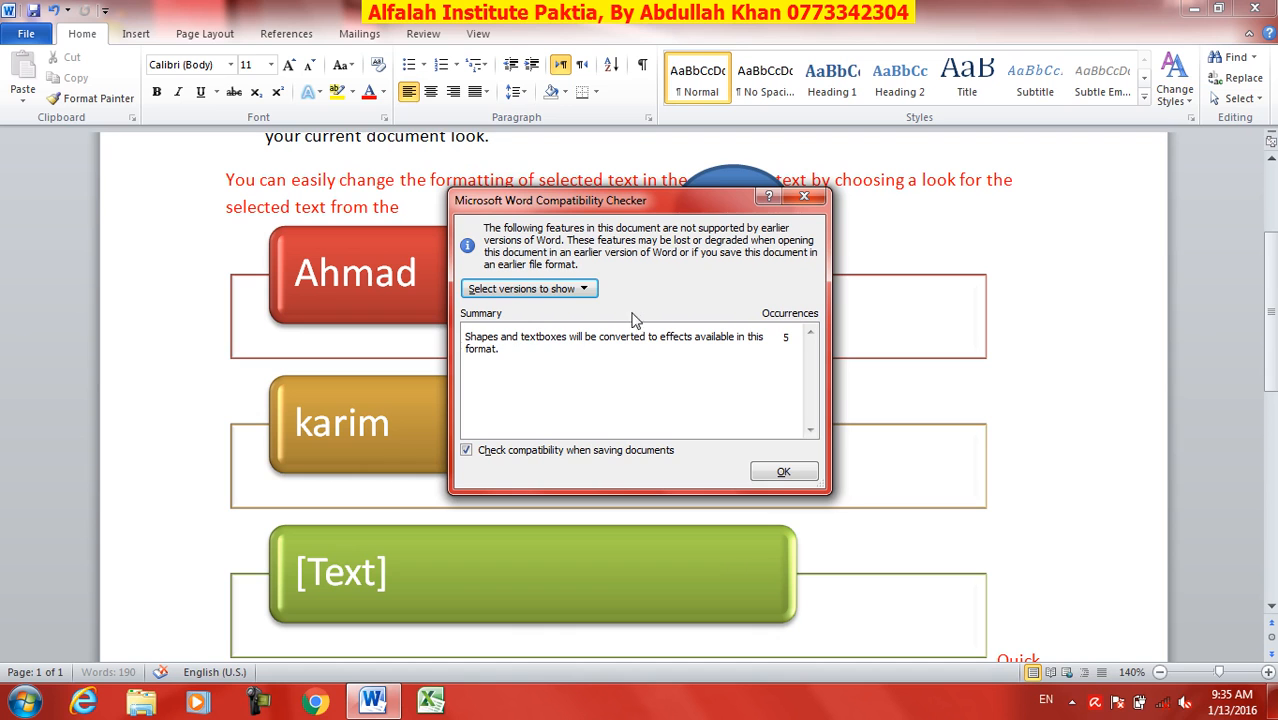
- Review the compatibility issues for Word 97-2003 only, excluding Word 2007, and close the Compatibility Checker
{"action": "left_click", "coordinate": [580, 289]}
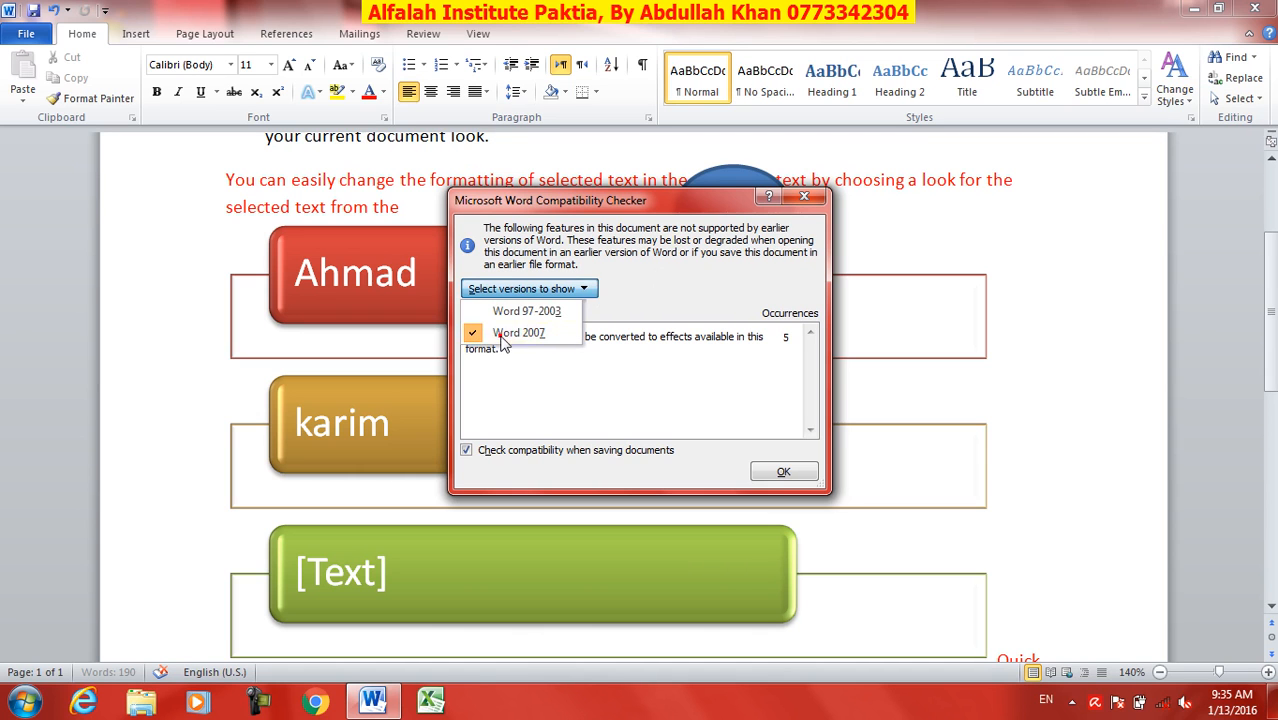
{"action": "left_click", "coordinate": [515, 332]}
{"action": "left_click", "coordinate": [520, 287]}
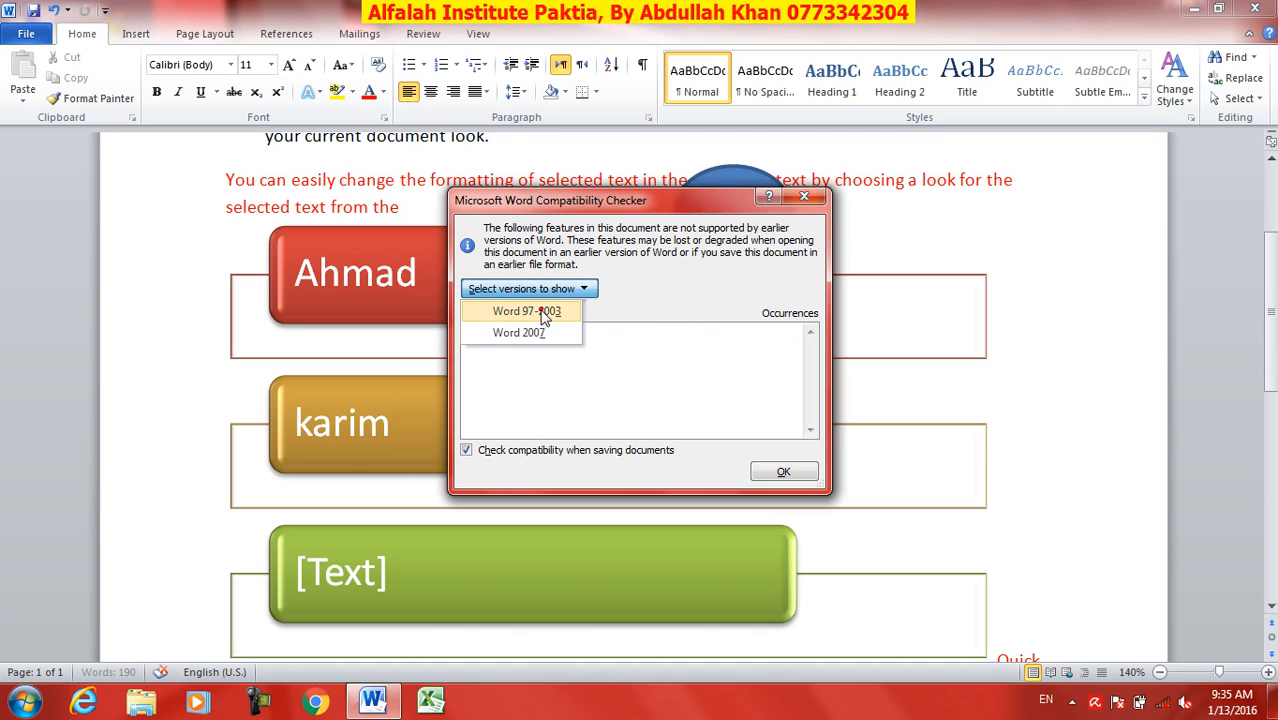
{"action": "left_click", "coordinate": [541, 313]}
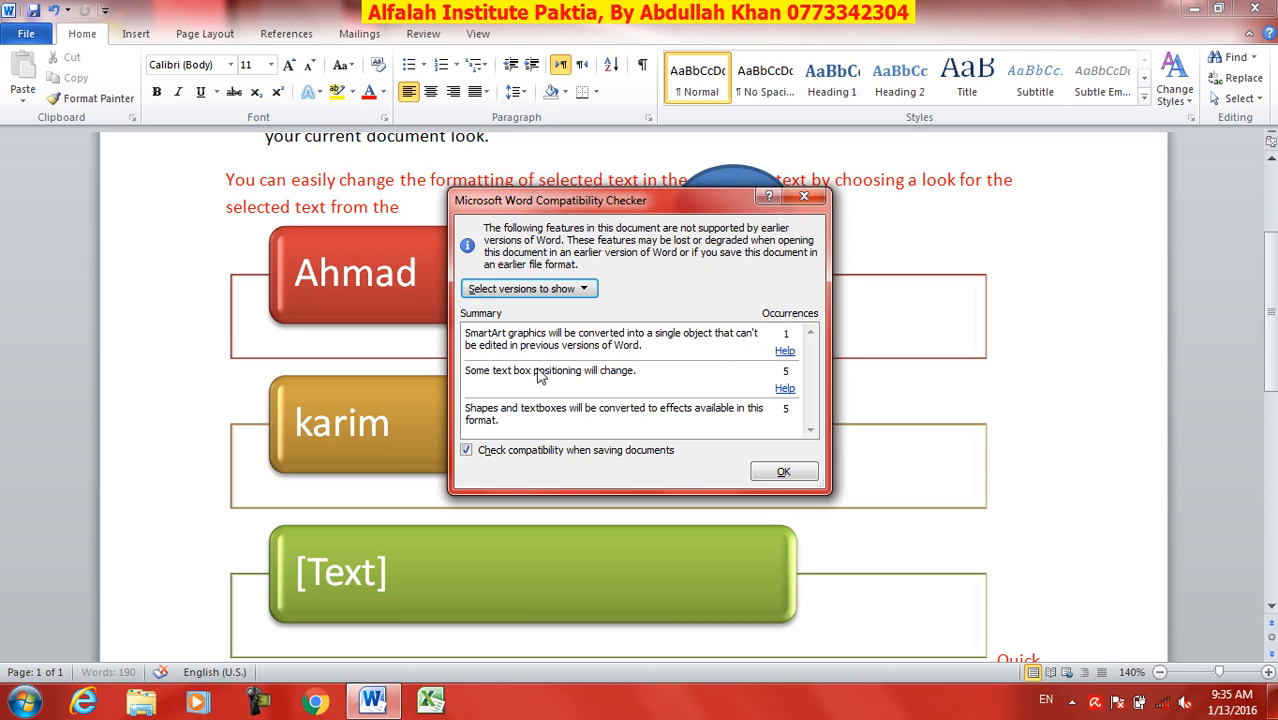
{"action": "left_click_drag", "start_coordinate": [590, 205], "coordinate": [924, 156]}
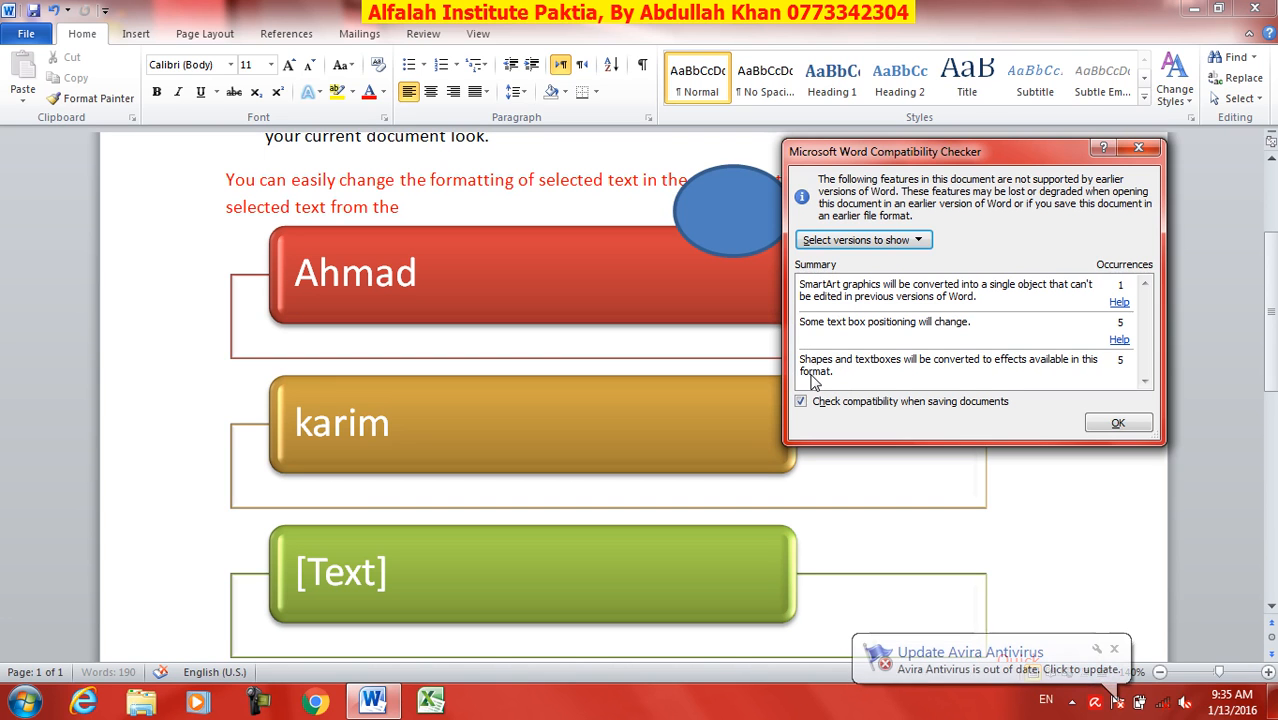
{"action": "left_click", "coordinate": [1142, 155]}
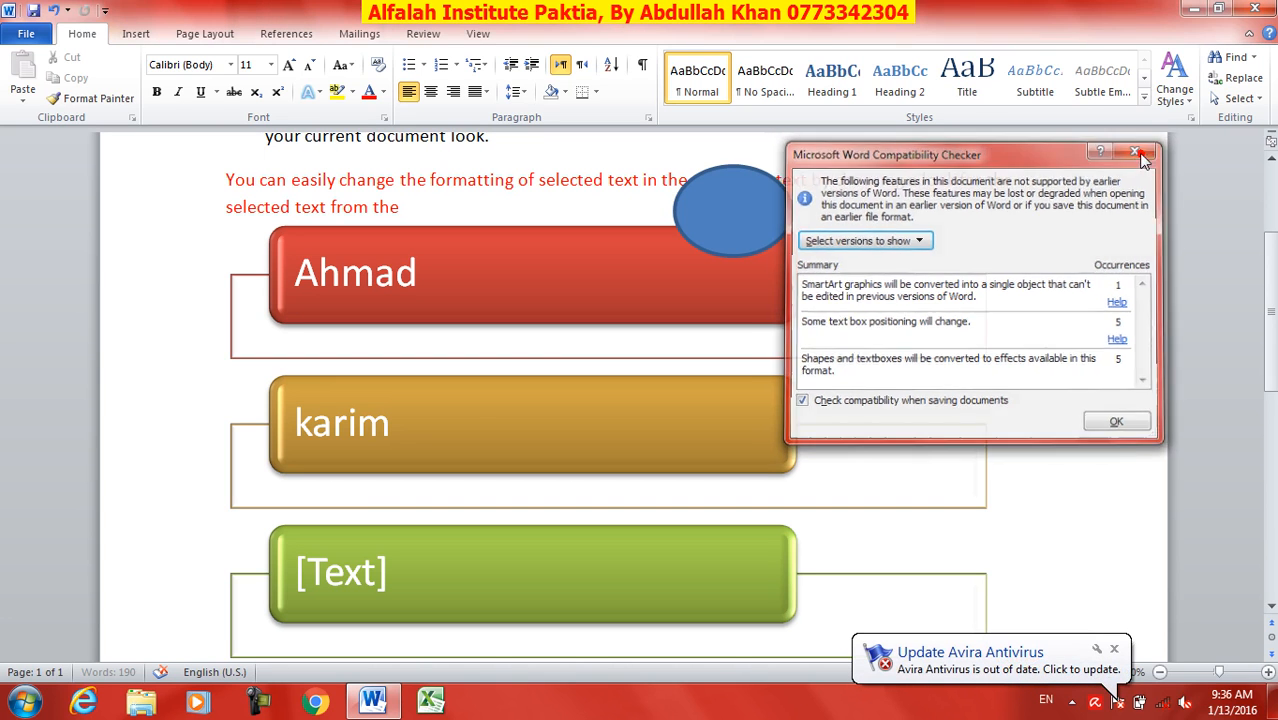
{"action": "left_click", "coordinate": [25, 35]}
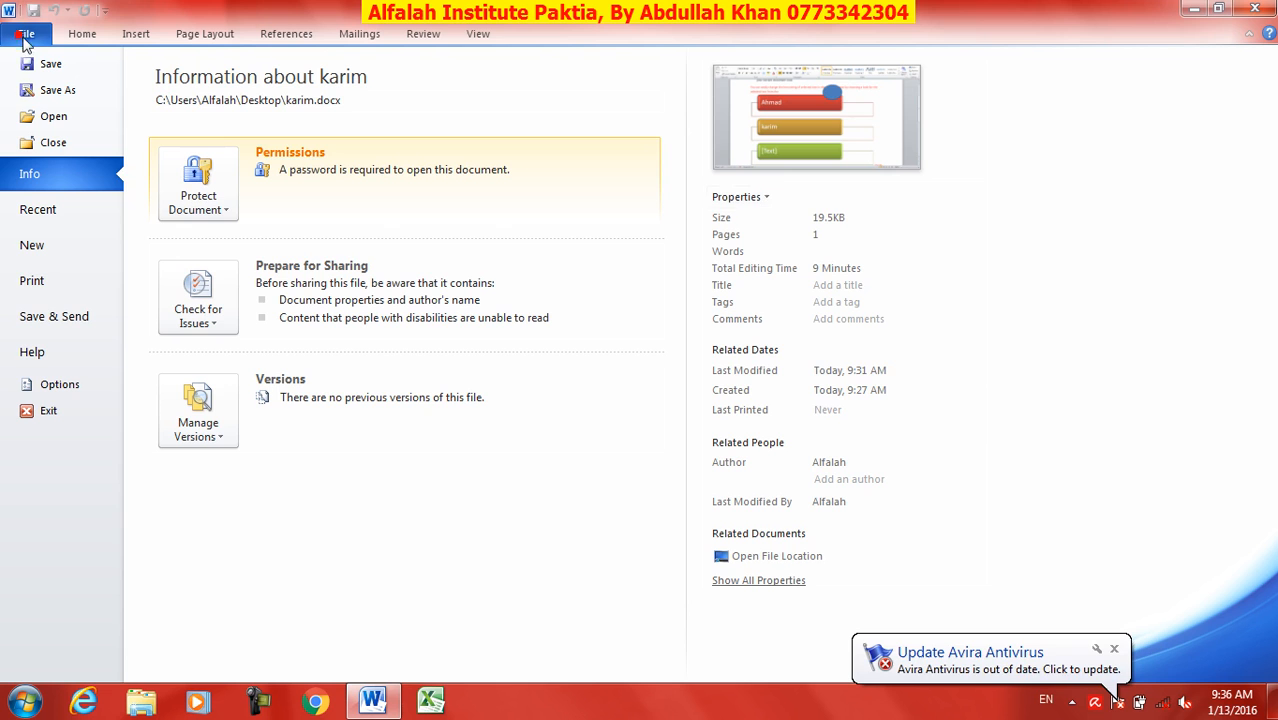
{"action": "left_click", "coordinate": [75, 92]}
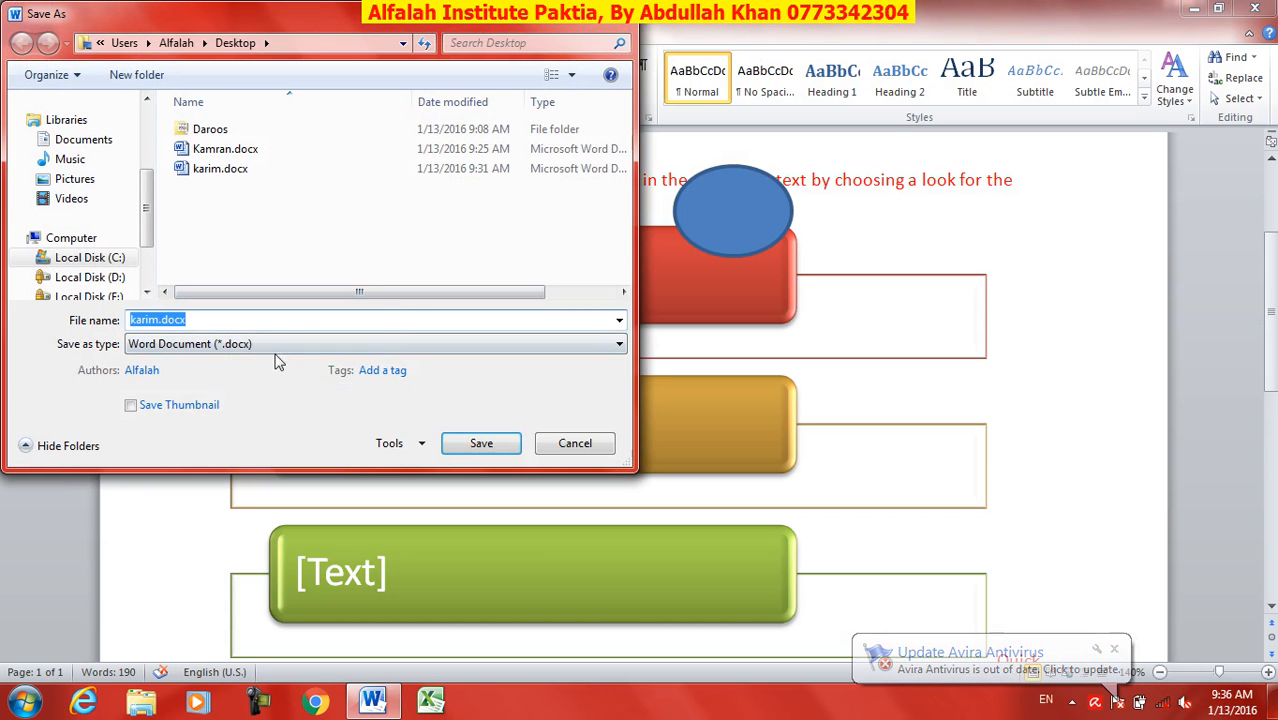
{"action": "left_click", "coordinate": [196, 343]}
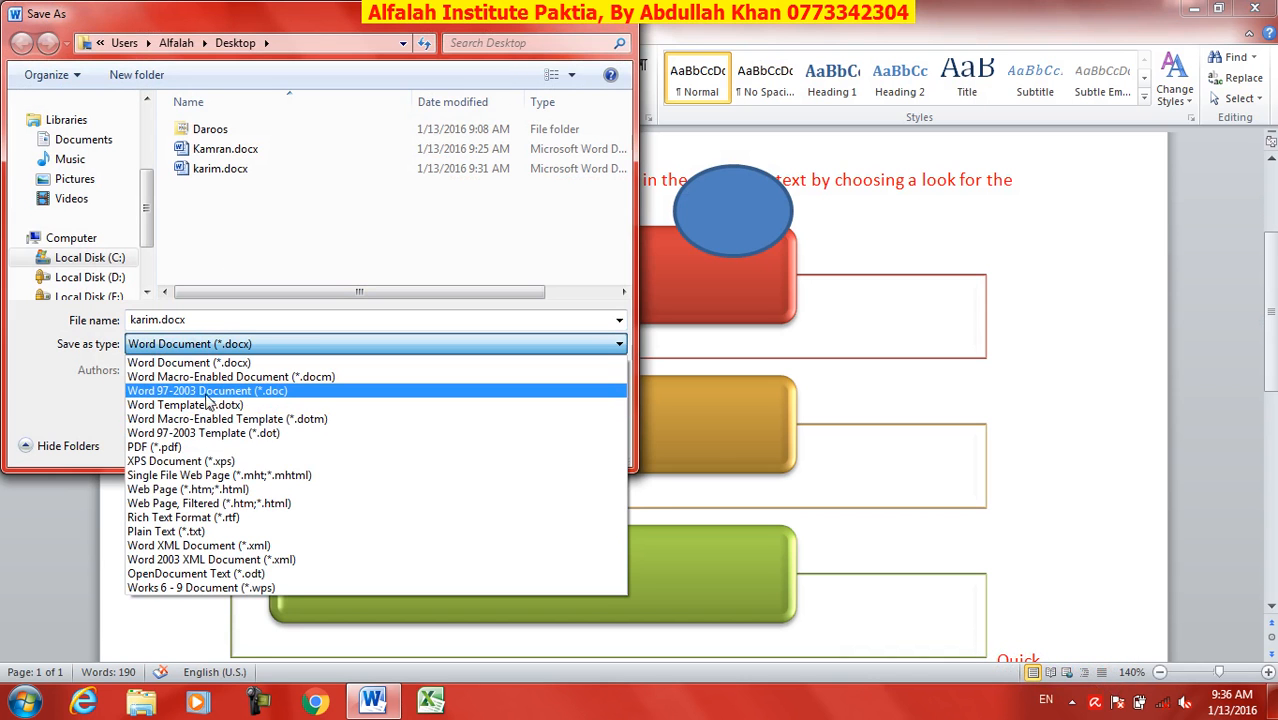
{"action": "left_click", "coordinate": [277, 395]}
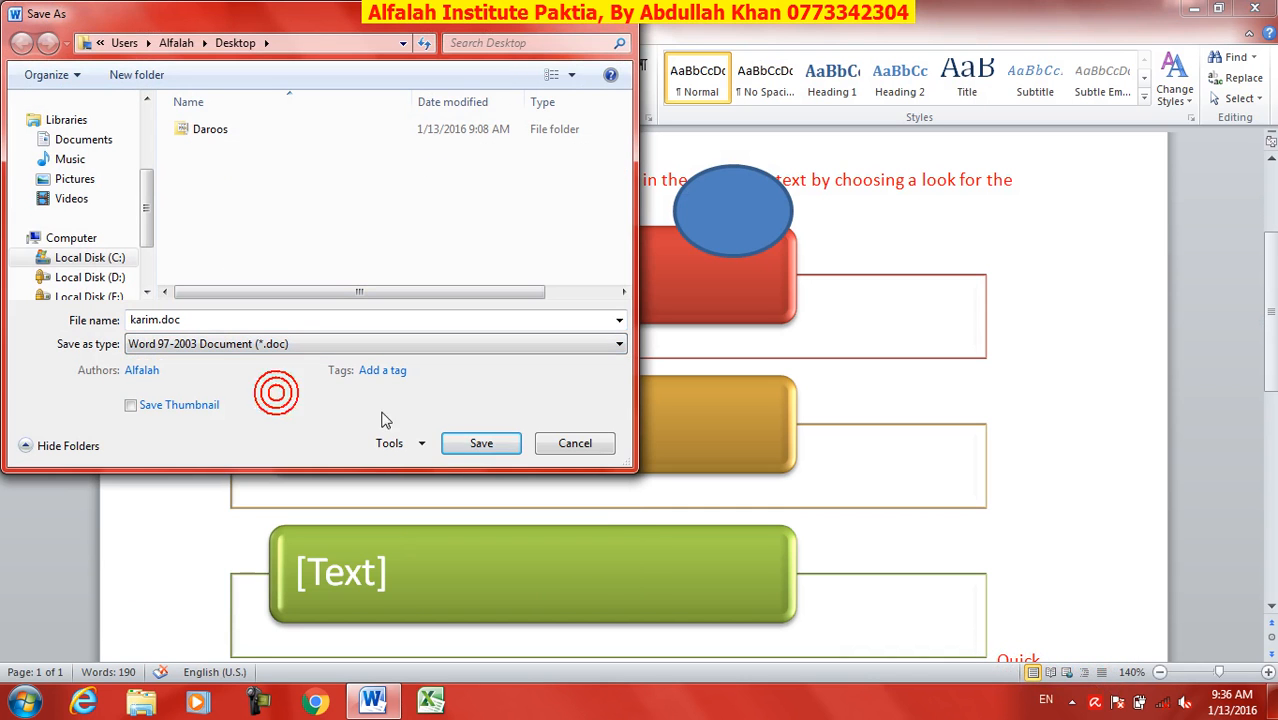
{"action": "left_click", "coordinate": [591, 447]}
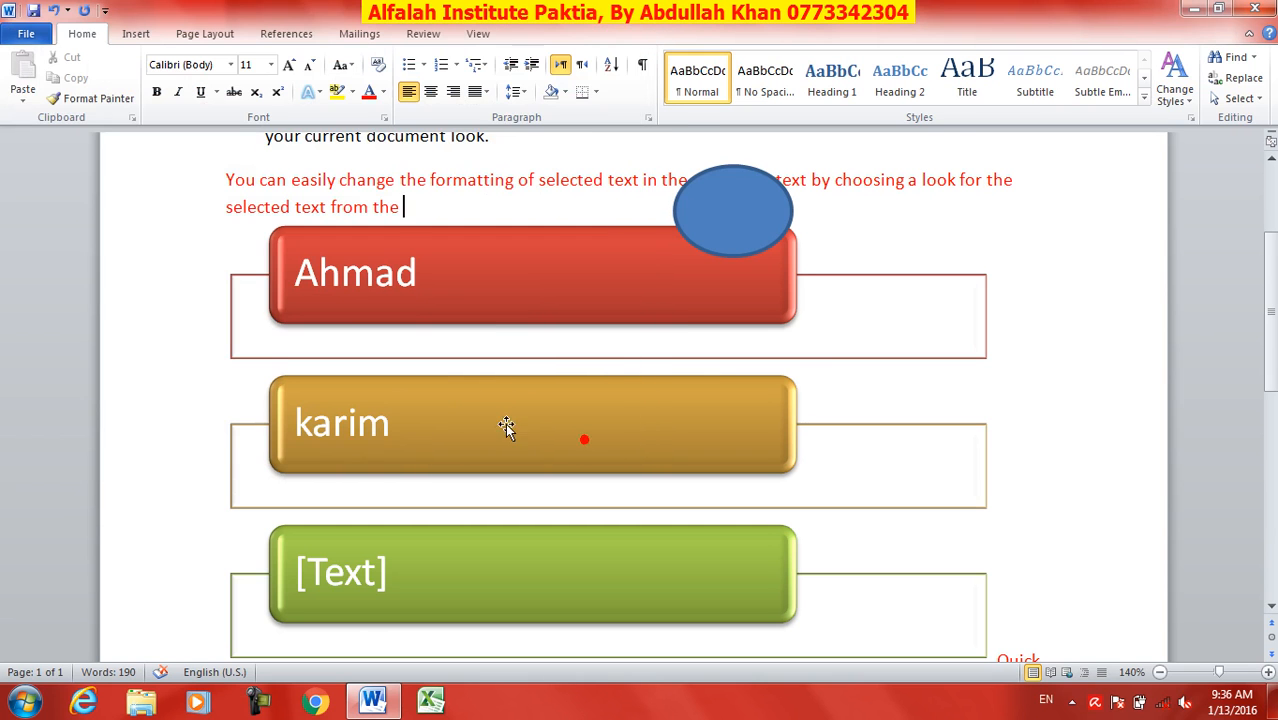
- Browse the unsaved files with Recover Unsaved Documents and close the dialog without opening anything
{"action": "left_click", "coordinate": [30, 34]}
{"action": "left_click", "coordinate": [214, 440]}
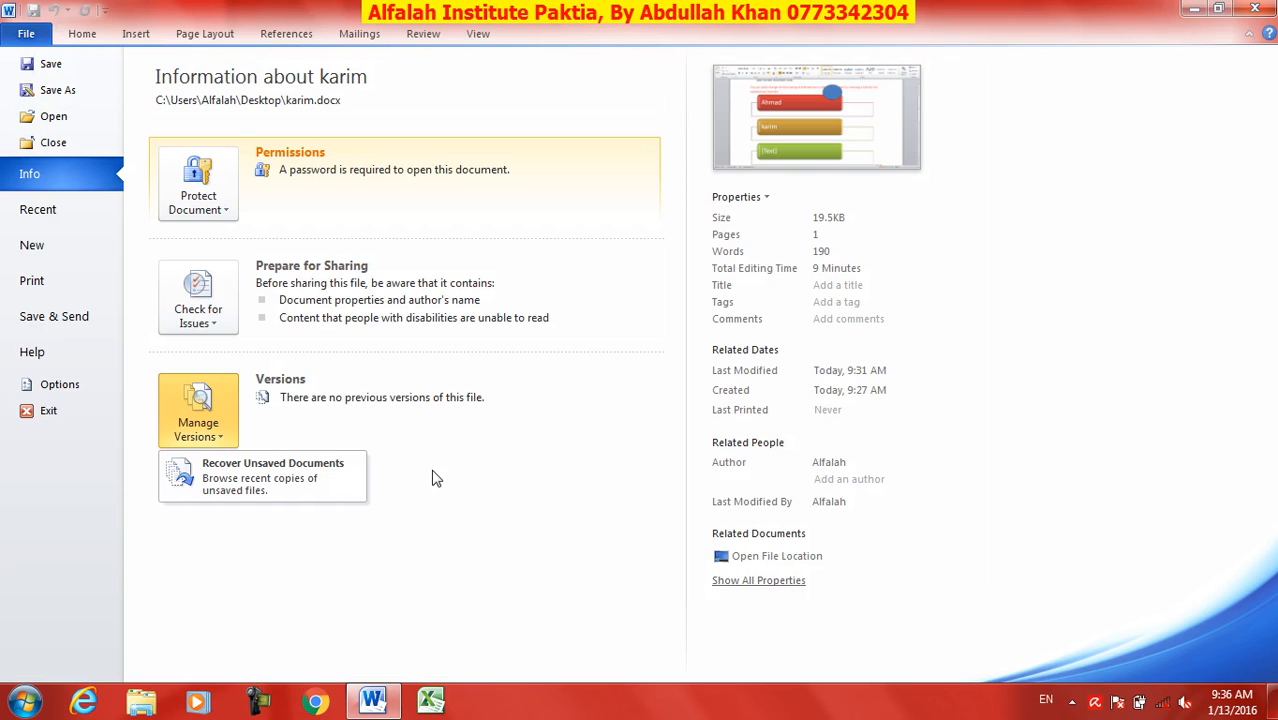
{"action": "left_click", "coordinate": [456, 545]}
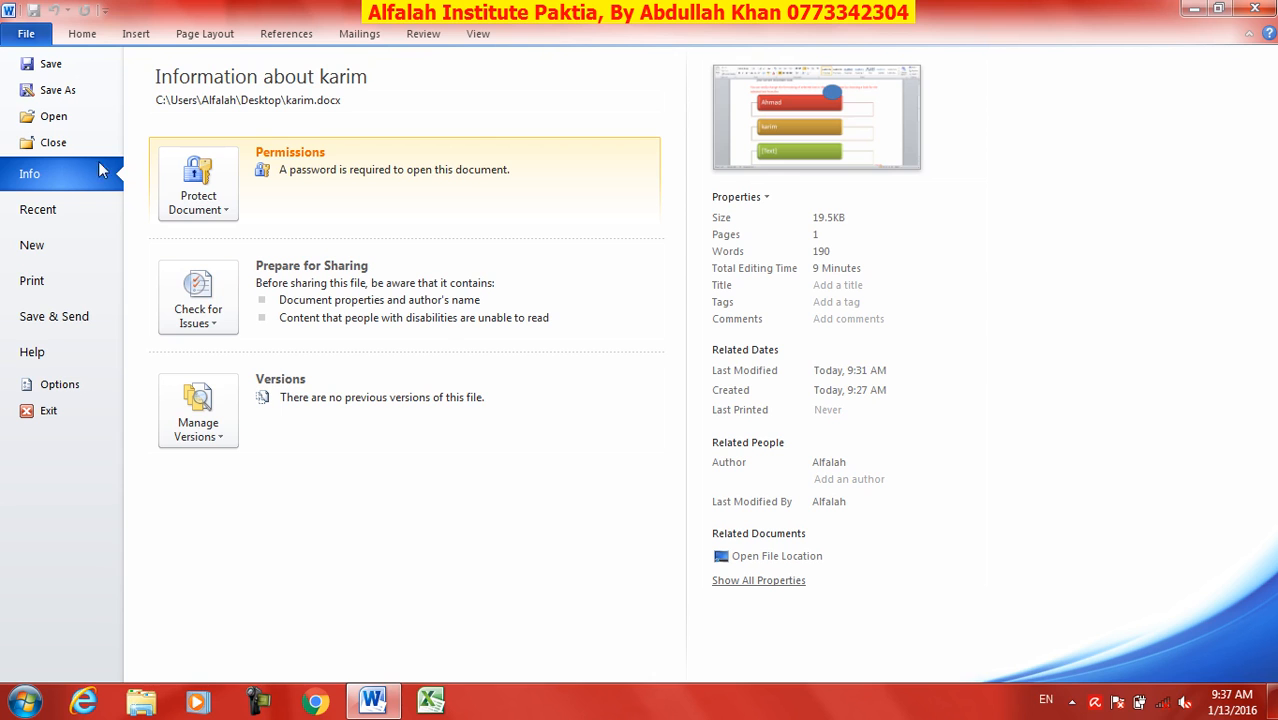
{"action": "left_click", "coordinate": [213, 436]}
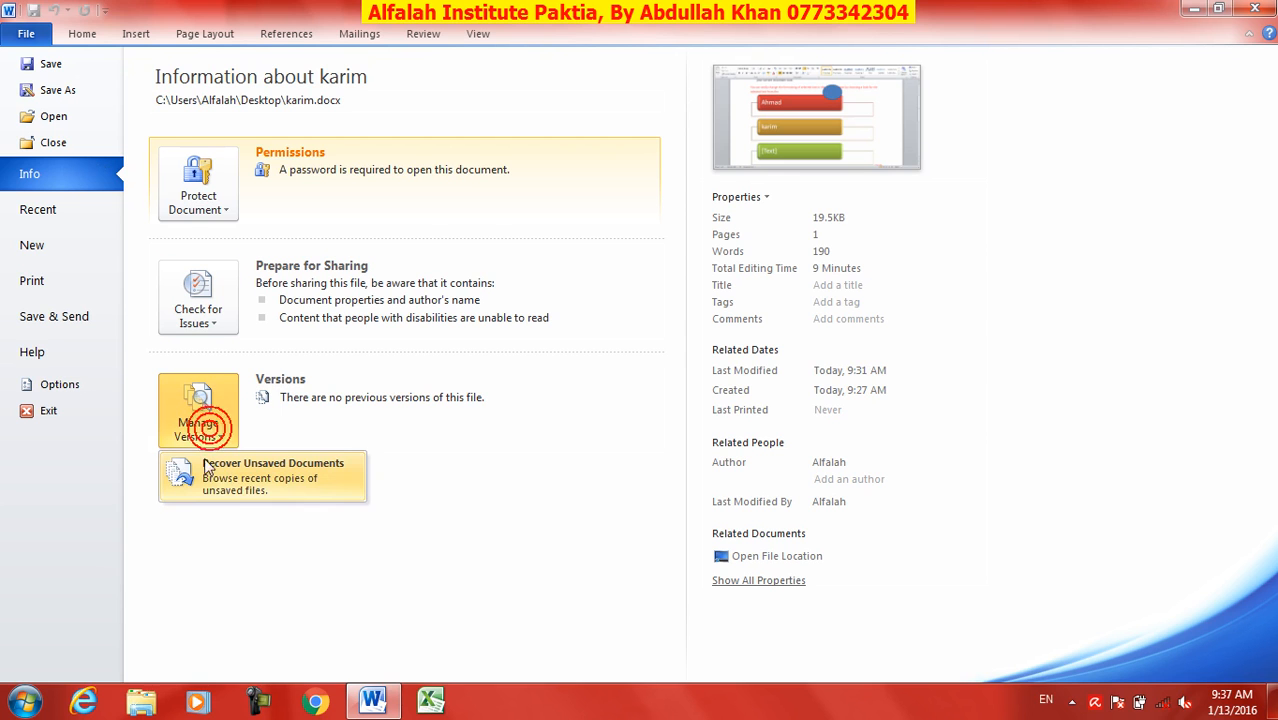
{"action": "left_click", "coordinate": [252, 489]}
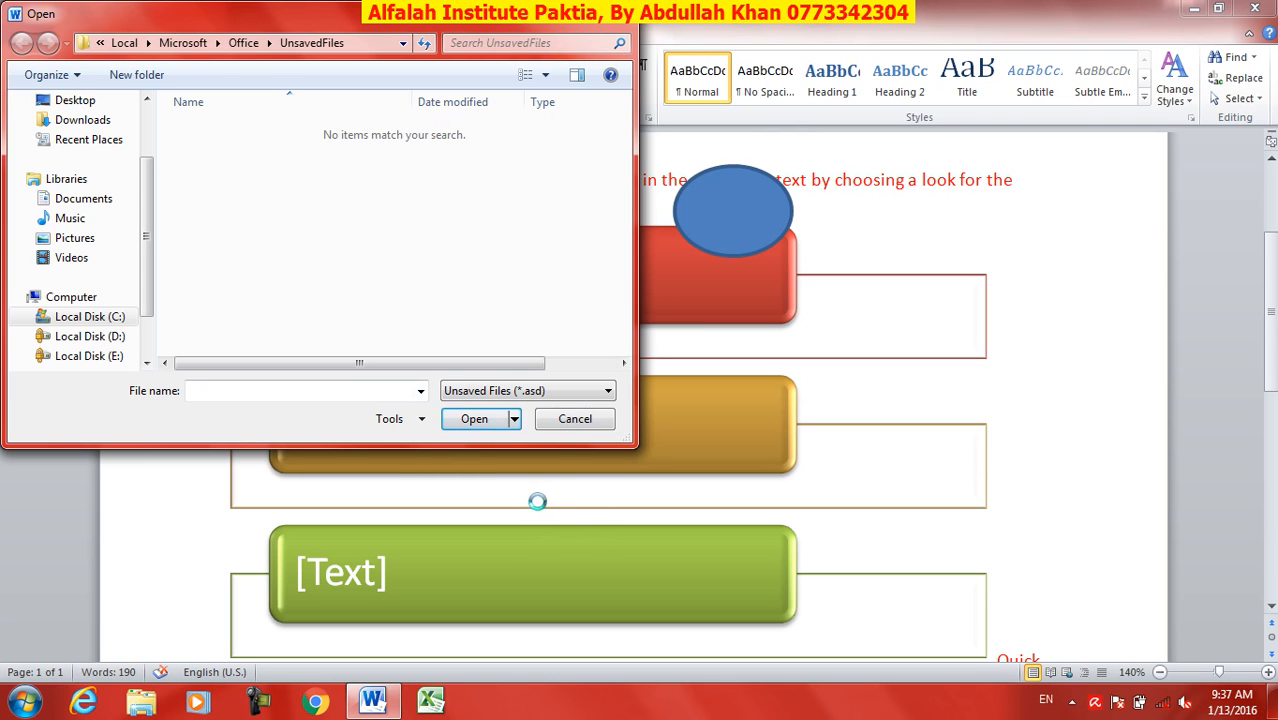
{"action": "left_click", "coordinate": [556, 420]}
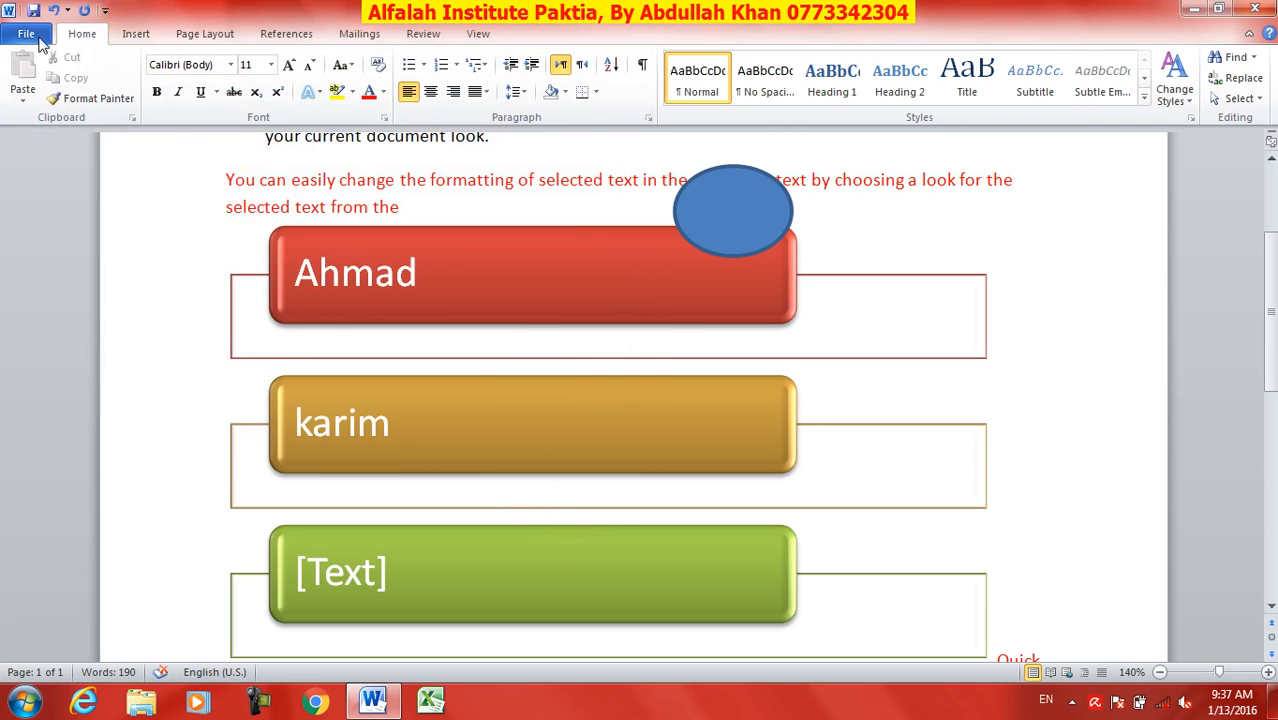
- Create a new blank document
{"action": "left_click", "coordinate": [26, 33]}
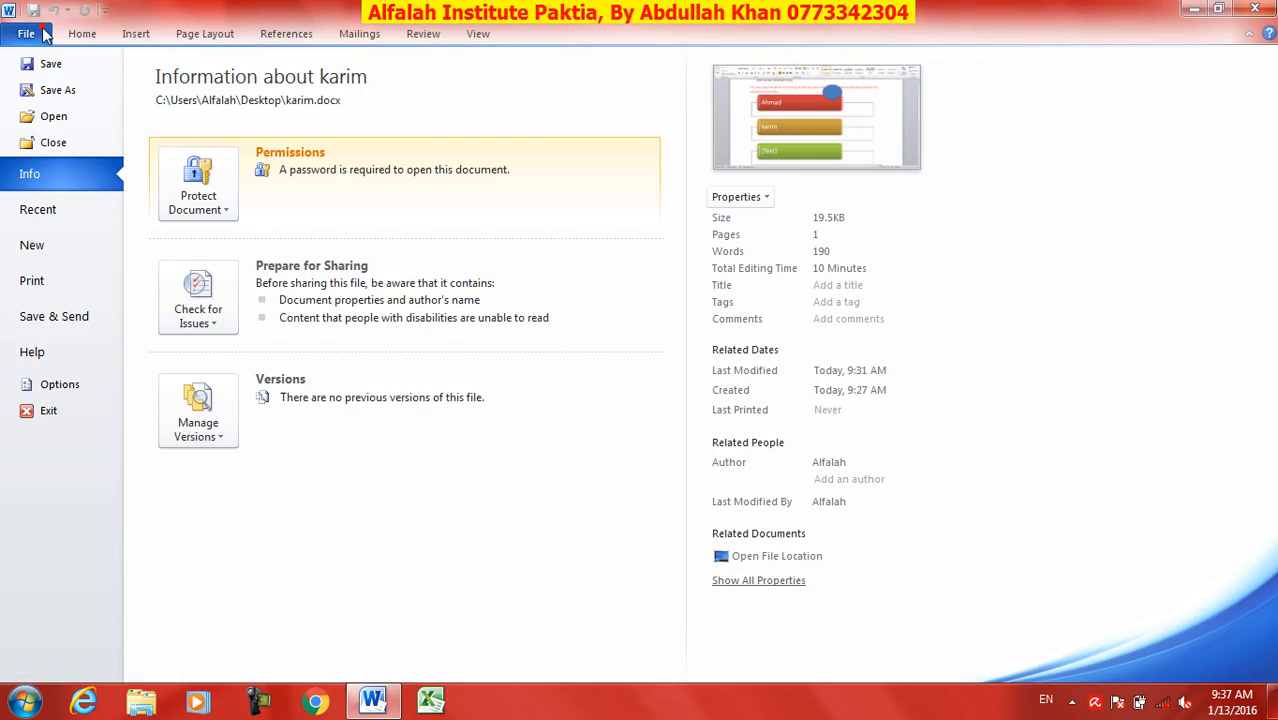
{"action": "left_click", "coordinate": [90, 248]}
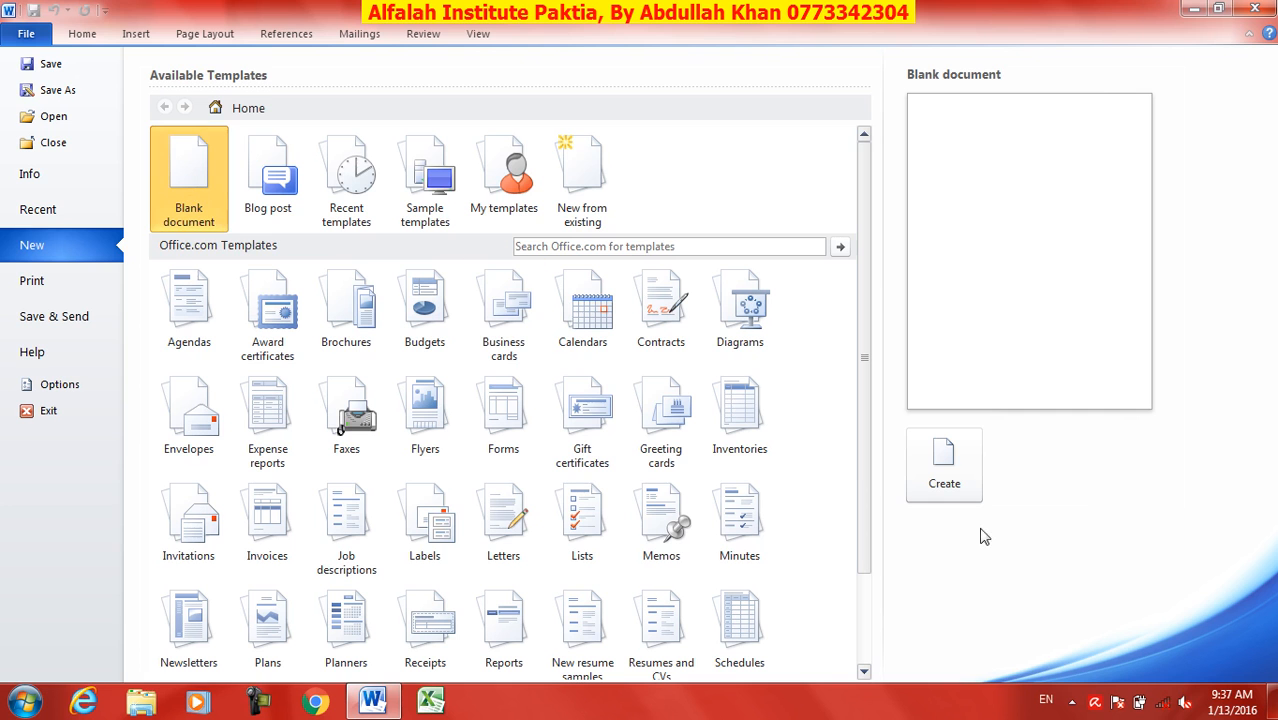
{"action": "left_click", "coordinate": [944, 465]}
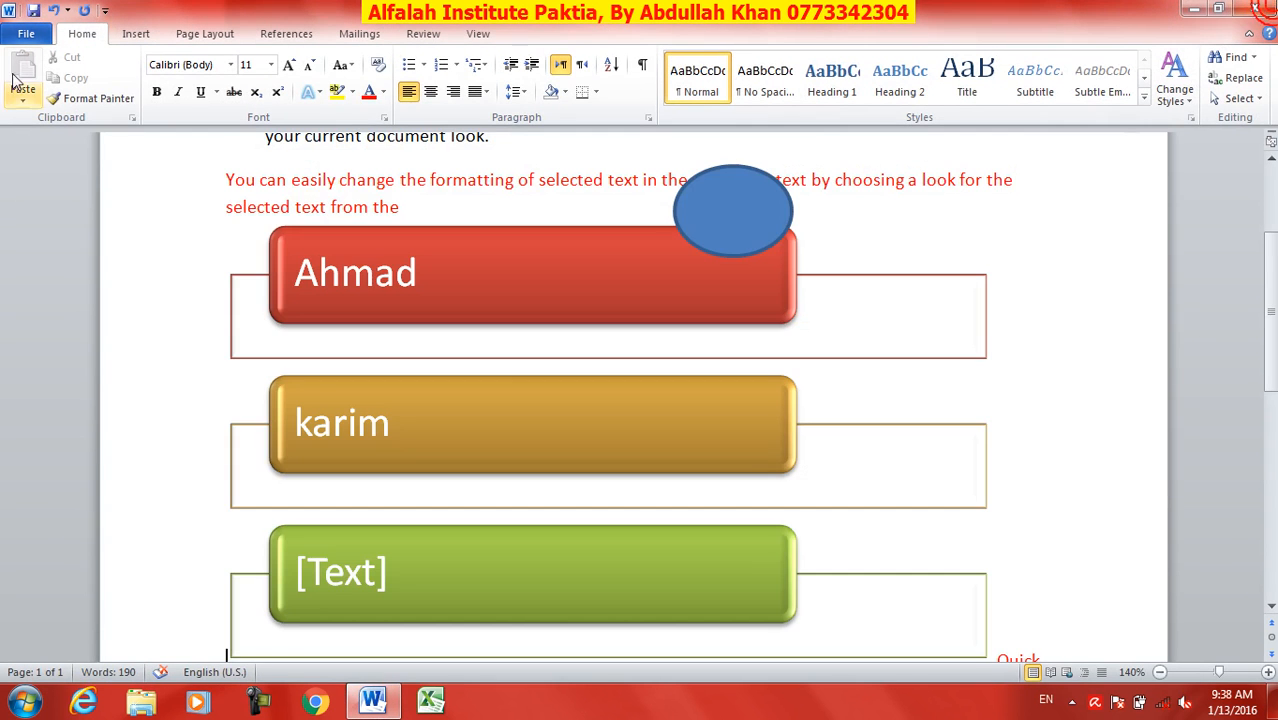
- Create a new blog post document, dismiss the blog account registration, and close the document without saving
{"action": "left_click", "coordinate": [30, 37]}
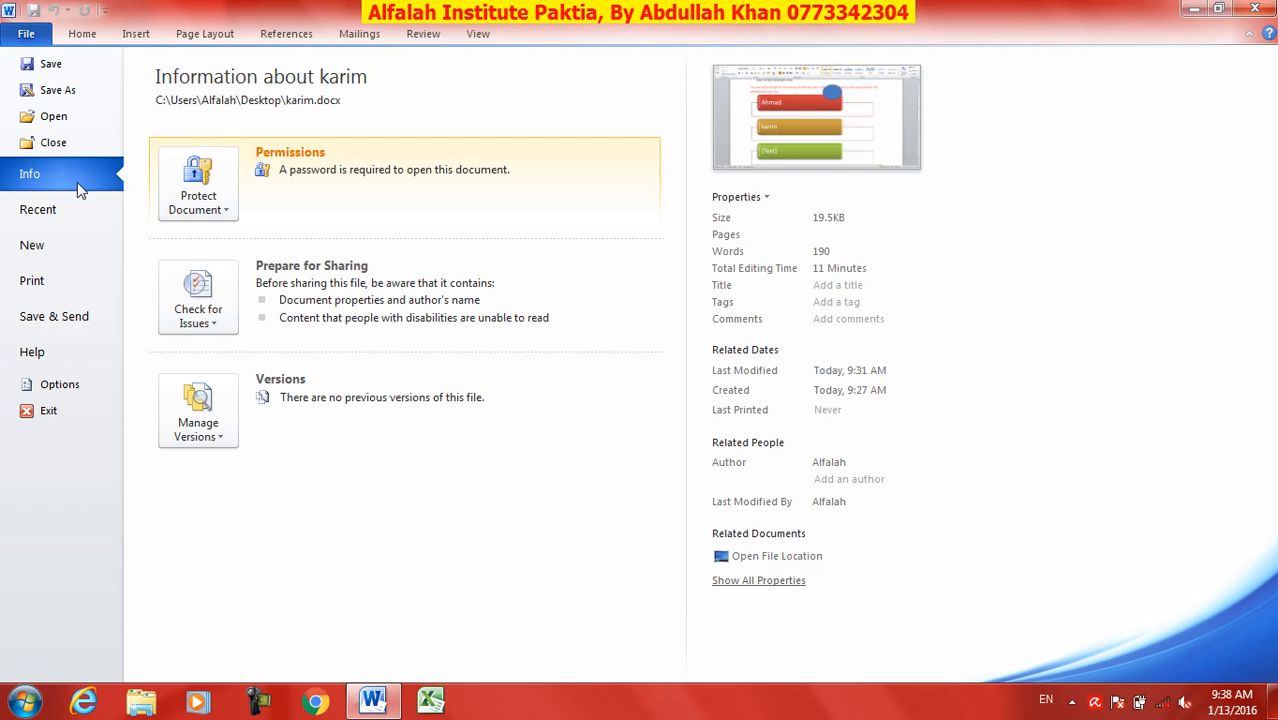
{"action": "left_click", "coordinate": [58, 252]}
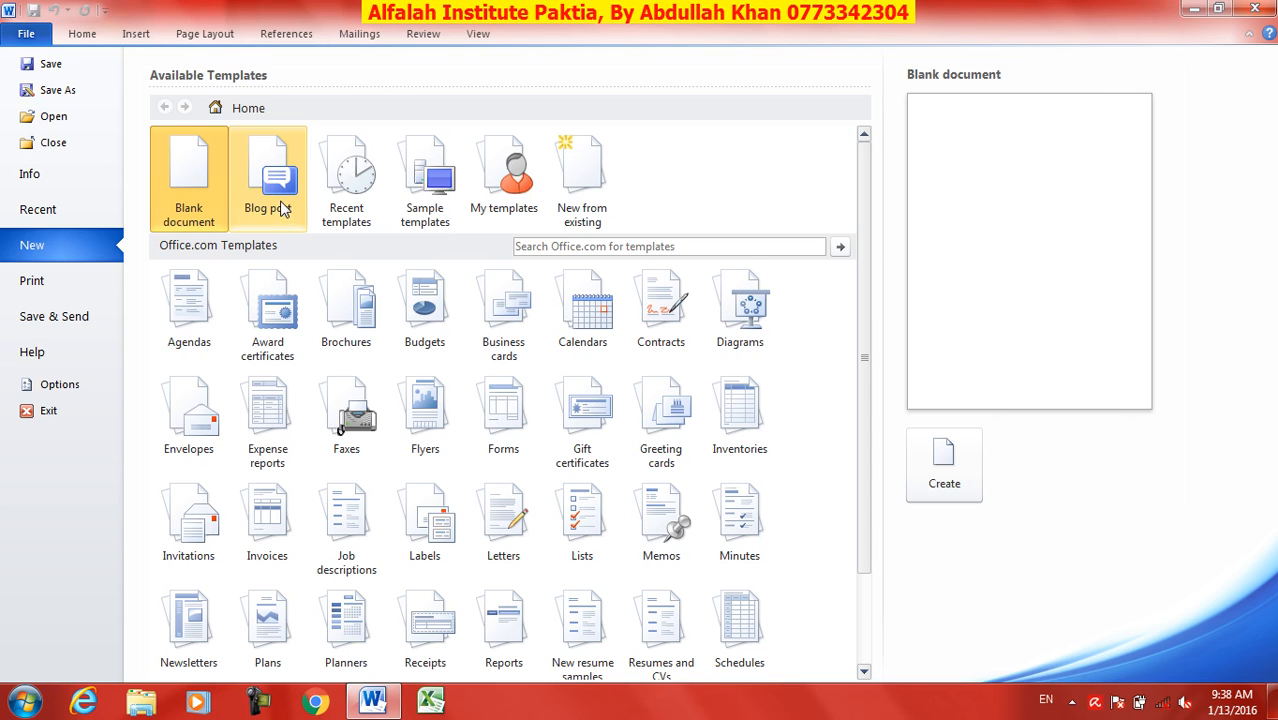
{"action": "left_click", "coordinate": [281, 208]}
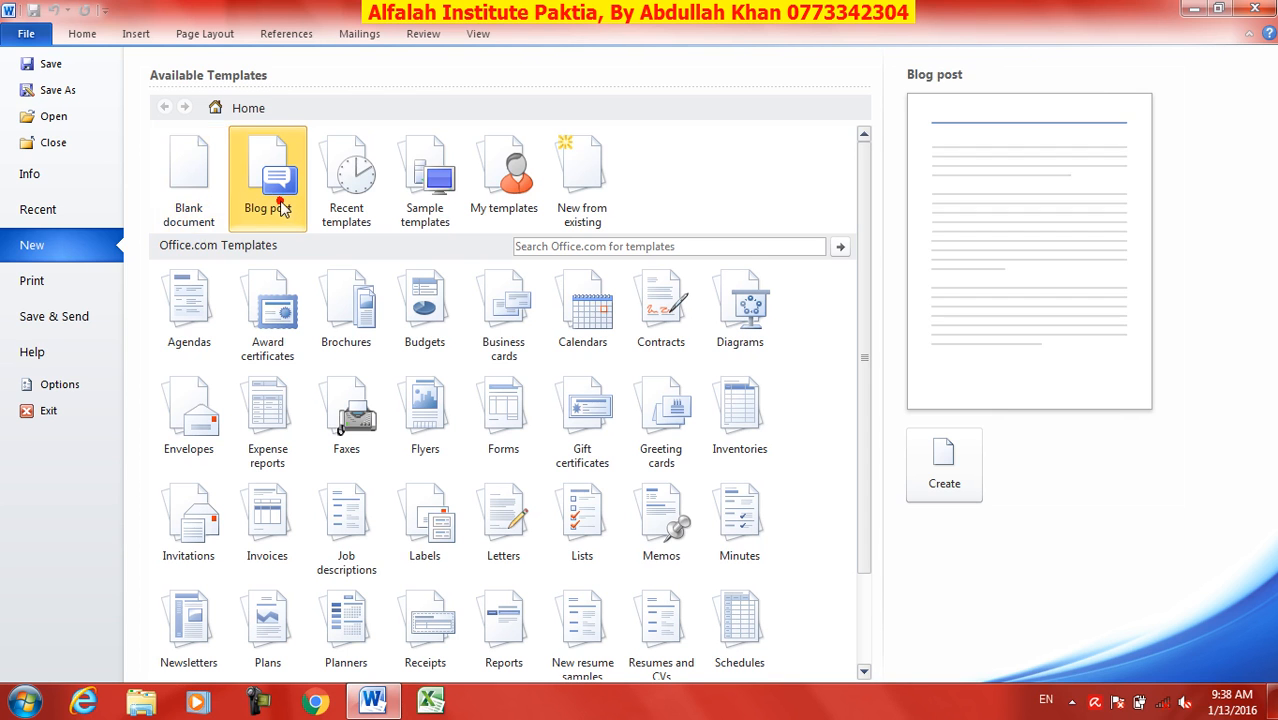
{"action": "left_click", "coordinate": [962, 484]}
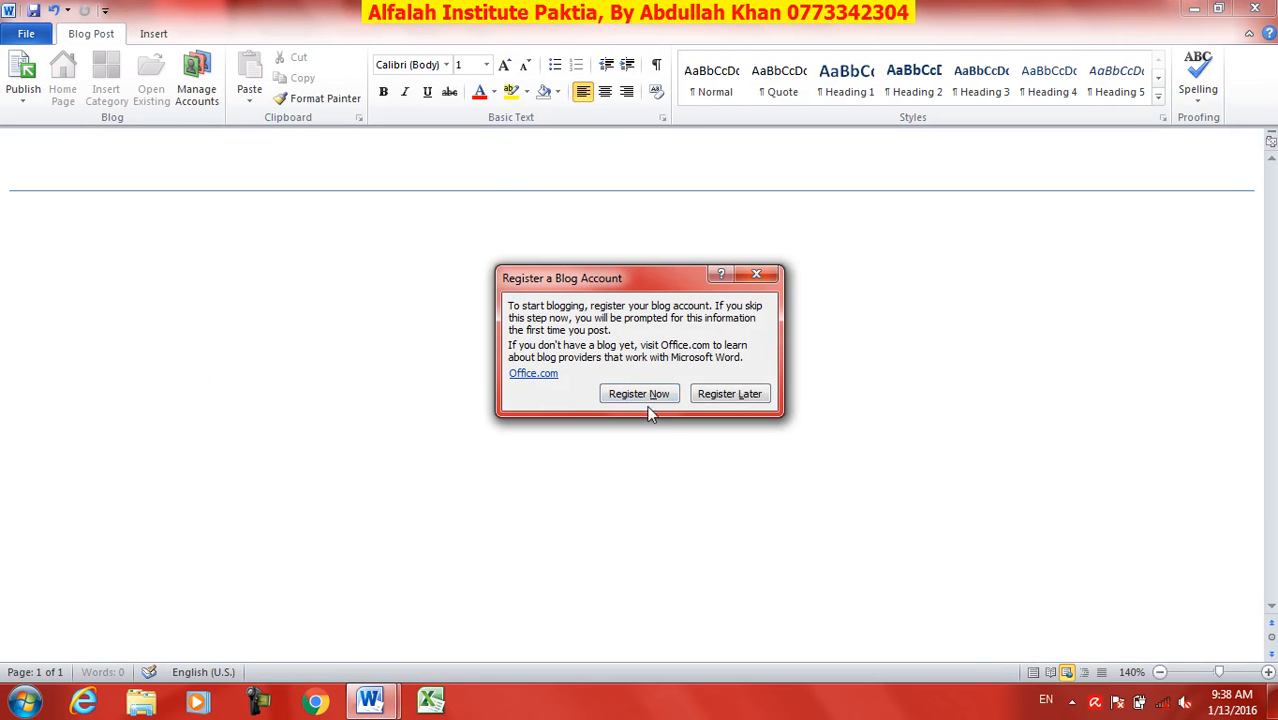
{"action": "left_click", "coordinate": [758, 276]}
{"action": "left_click", "coordinate": [1258, 8]}
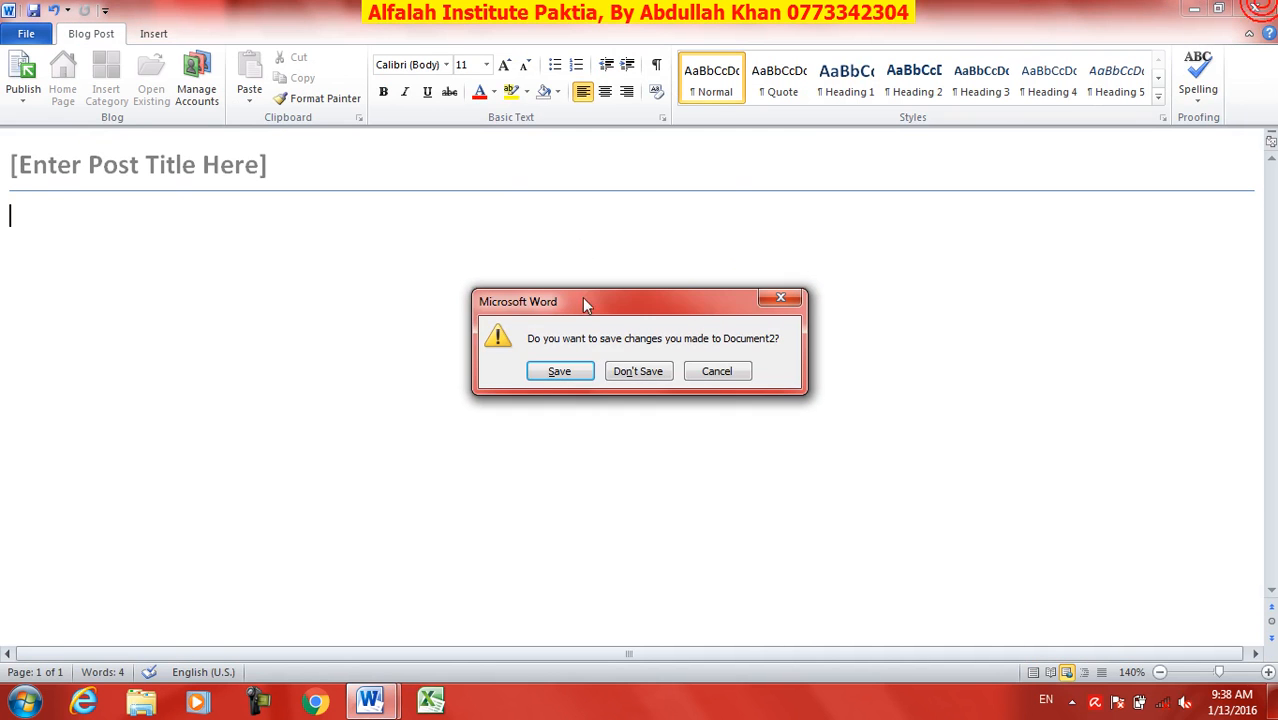
{"action": "left_click", "coordinate": [638, 372]}
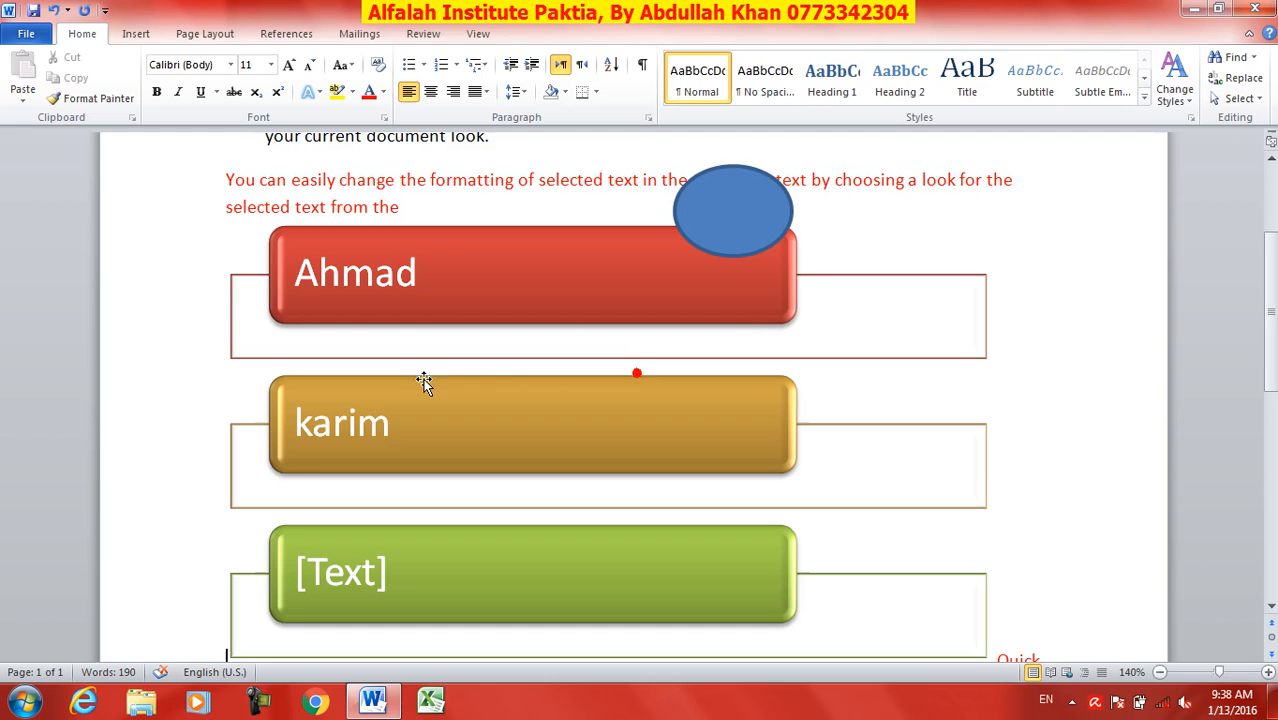
- Check the recent templates available for new documents and return to the main template list
{"action": "left_click", "coordinate": [26, 33]}
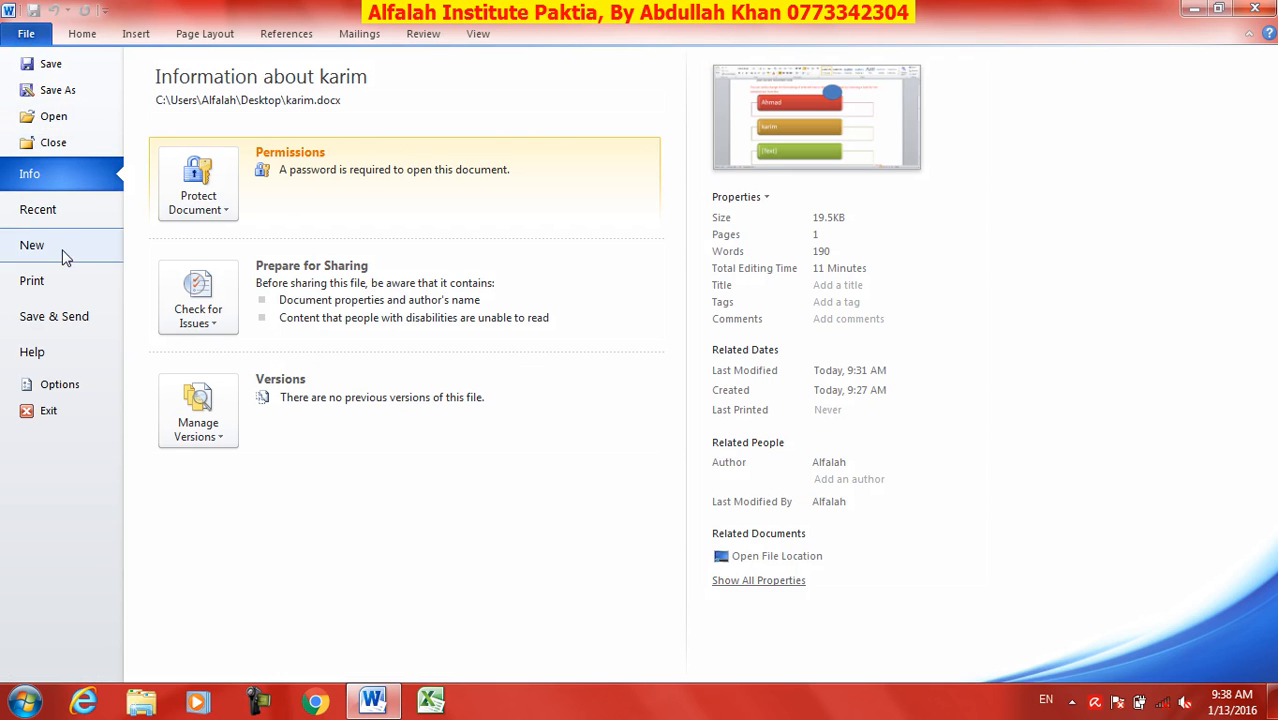
{"action": "left_click", "coordinate": [64, 257]}
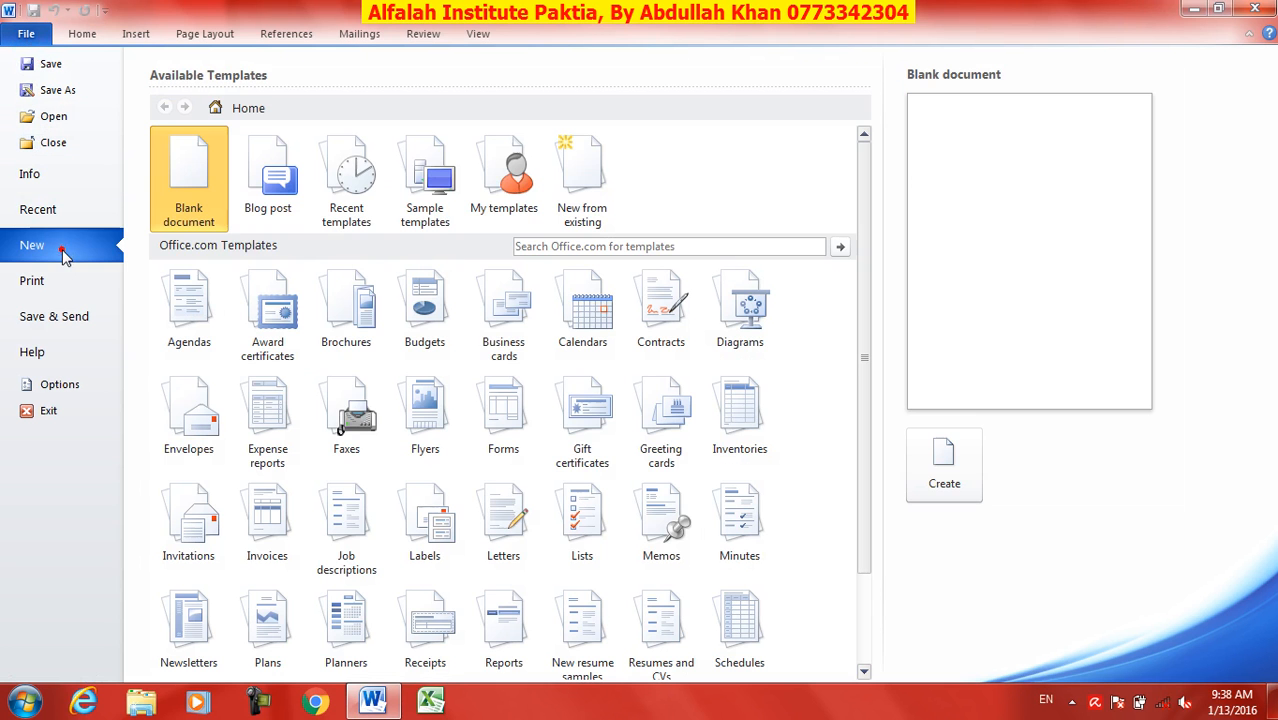
{"action": "left_click", "coordinate": [350, 212]}
{"action": "left_click", "coordinate": [166, 108]}
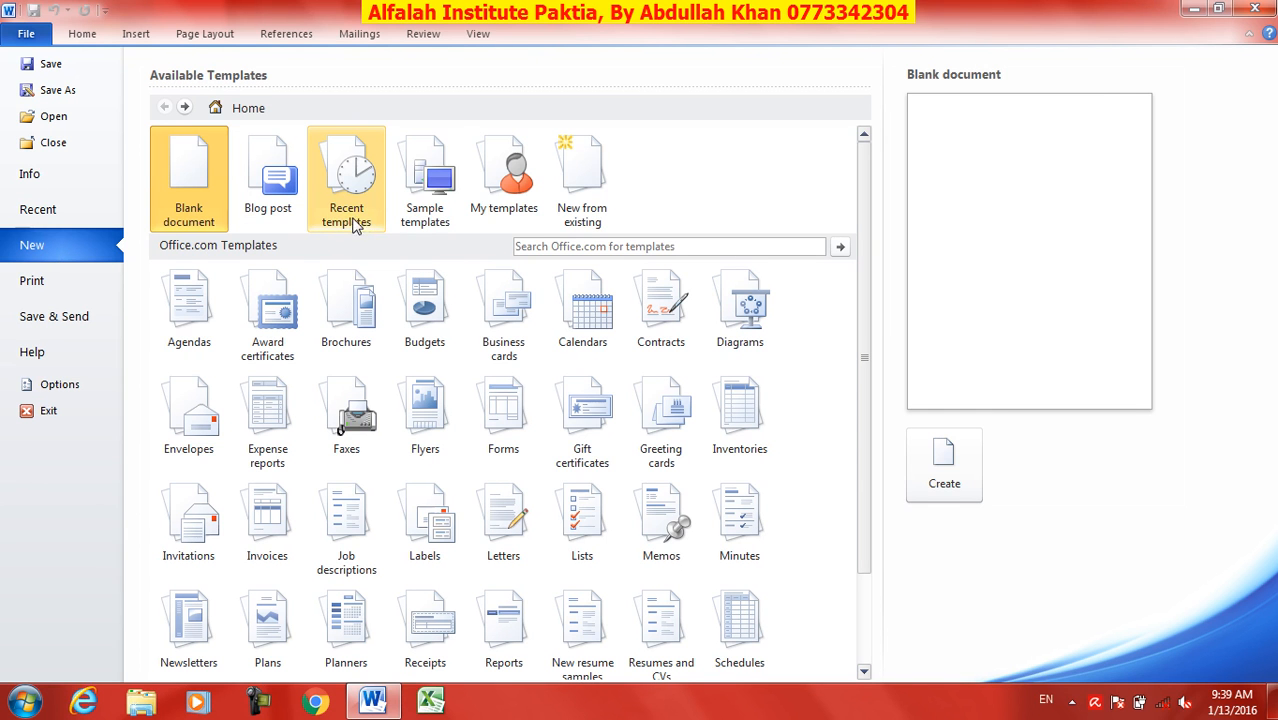
- Create a document from the Essential Report sample template and close its Navigation pane
{"action": "left_click", "coordinate": [452, 219]}
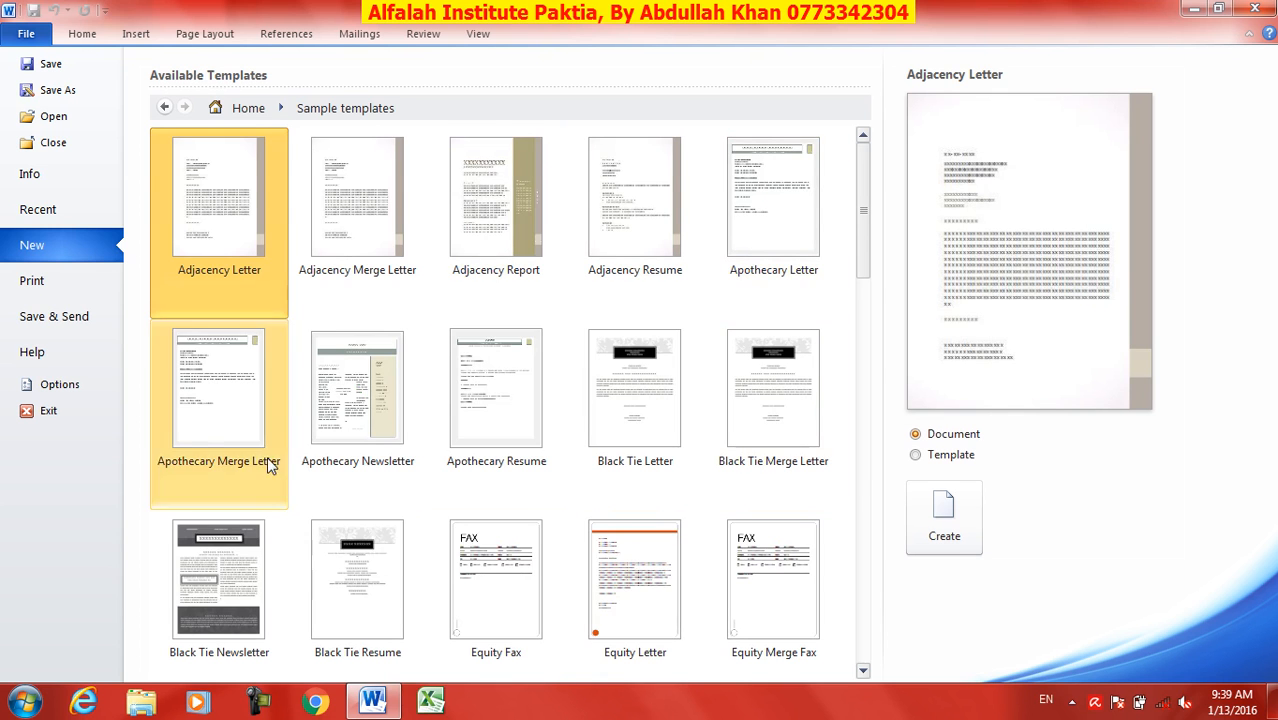
{"action": "scroll", "coordinate": [574, 420], "scroll_direction": "down", "scroll_amount": 8}
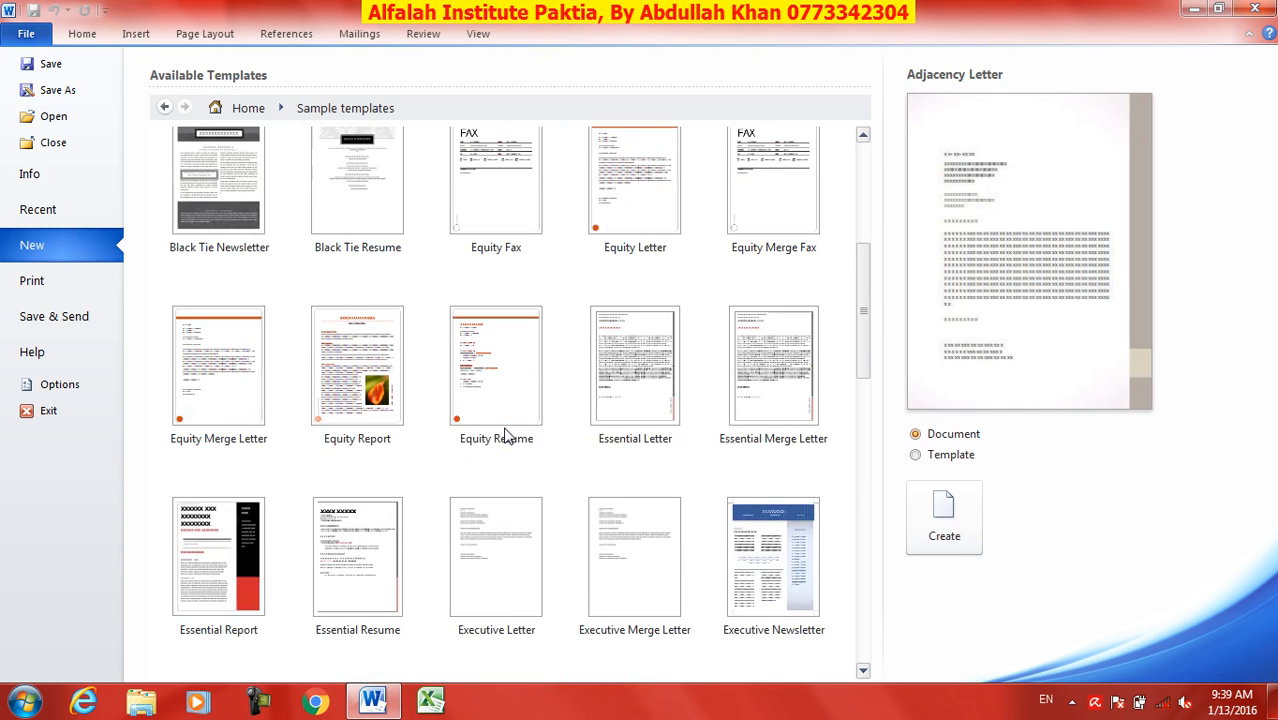
{"action": "scroll", "coordinate": [343, 392], "scroll_direction": "down", "scroll_amount": 3}
{"action": "left_click", "coordinate": [212, 450]}
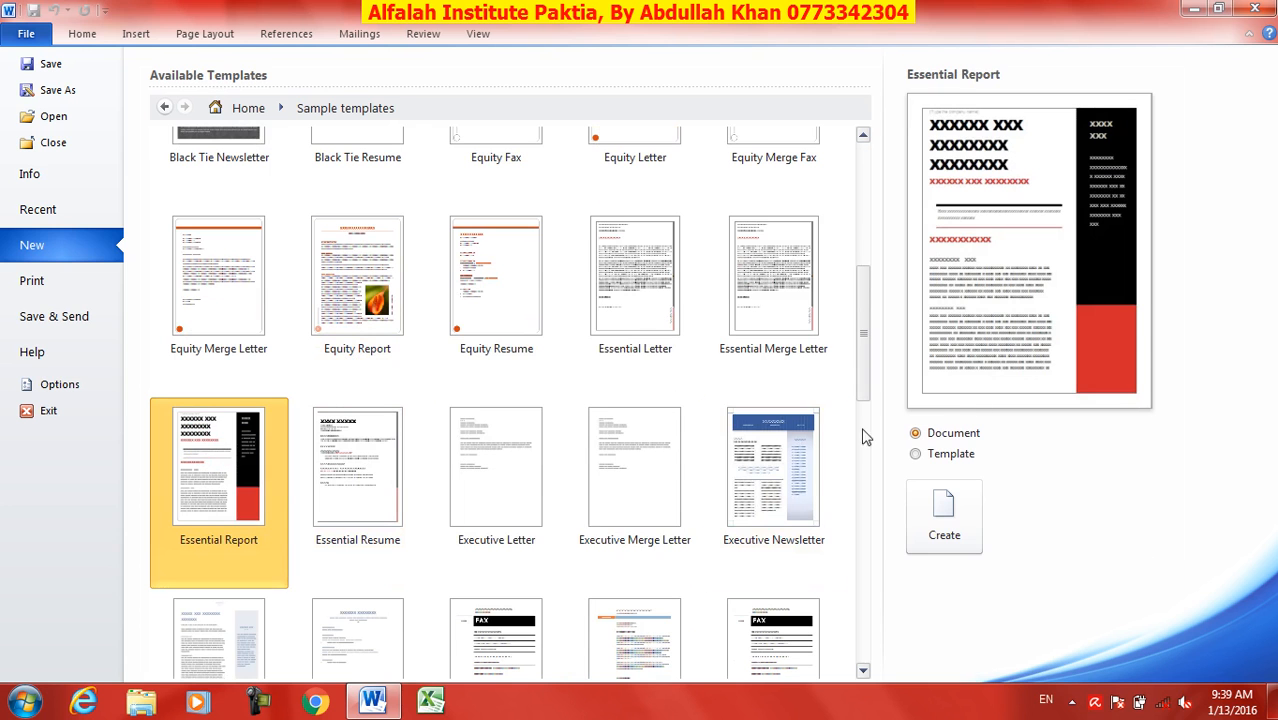
{"action": "left_click", "coordinate": [944, 522]}
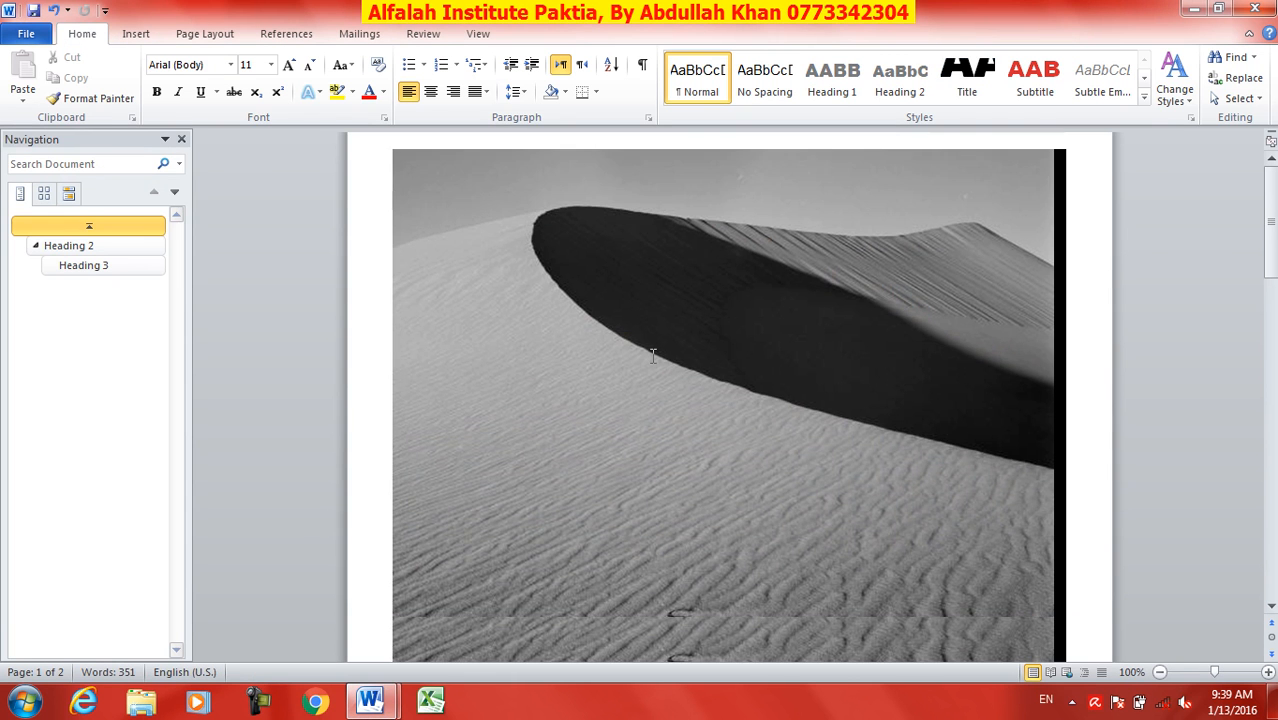
{"action": "scroll", "coordinate": [652, 355], "scroll_direction": "down", "scroll_amount": 2}
{"action": "left_click", "coordinate": [181, 139]}
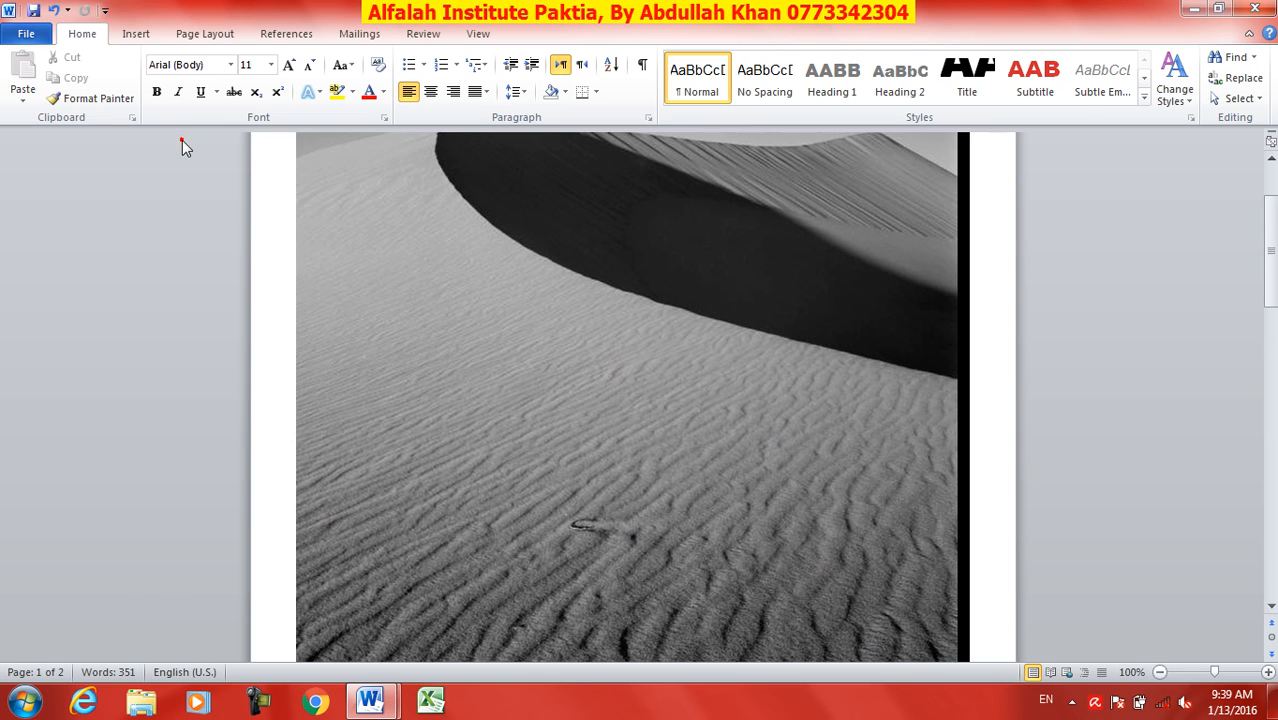
- Look over the report's cover page, selecting its picture and its title, subtitle and abstract placeholders
{"action": "scroll", "coordinate": [681, 371], "scroll_direction": "down", "scroll_amount": 4}
{"action": "scroll", "coordinate": [681, 388], "scroll_direction": "up", "scroll_amount": 3}
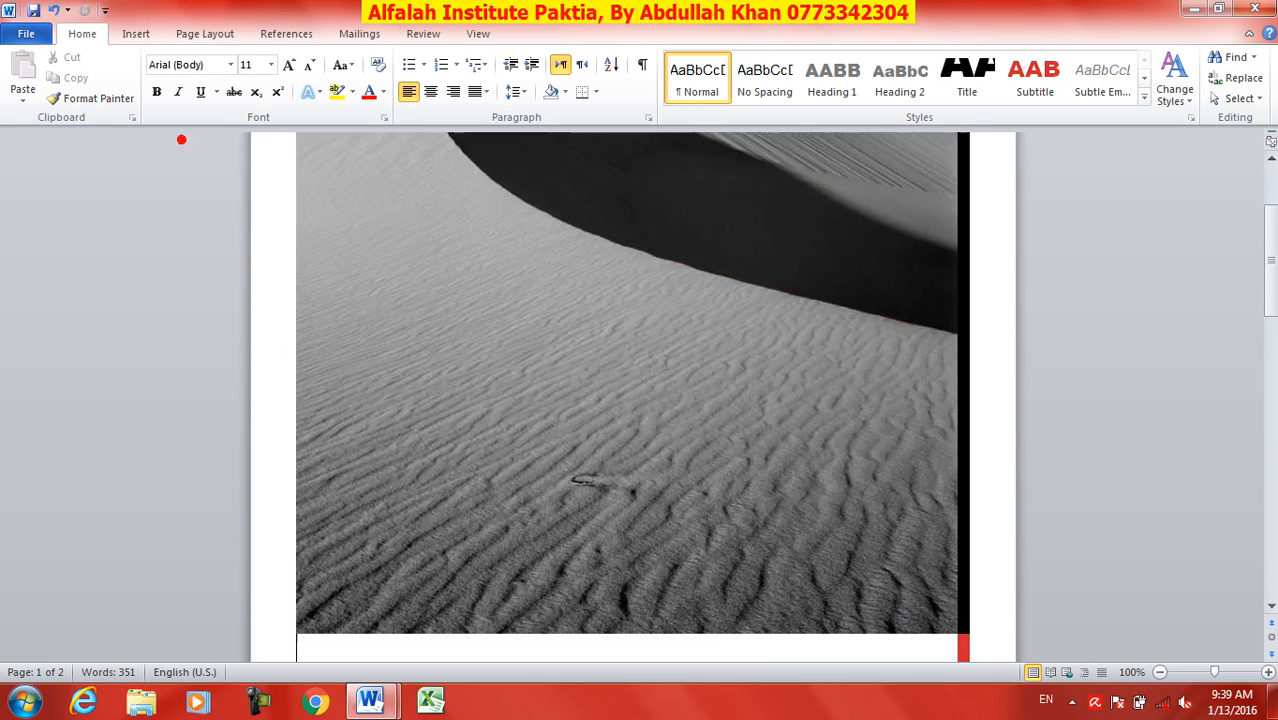
{"action": "left_click", "coordinate": [646, 352]}
{"action": "scroll", "coordinate": [646, 352], "scroll_direction": "down", "scroll_amount": 1}
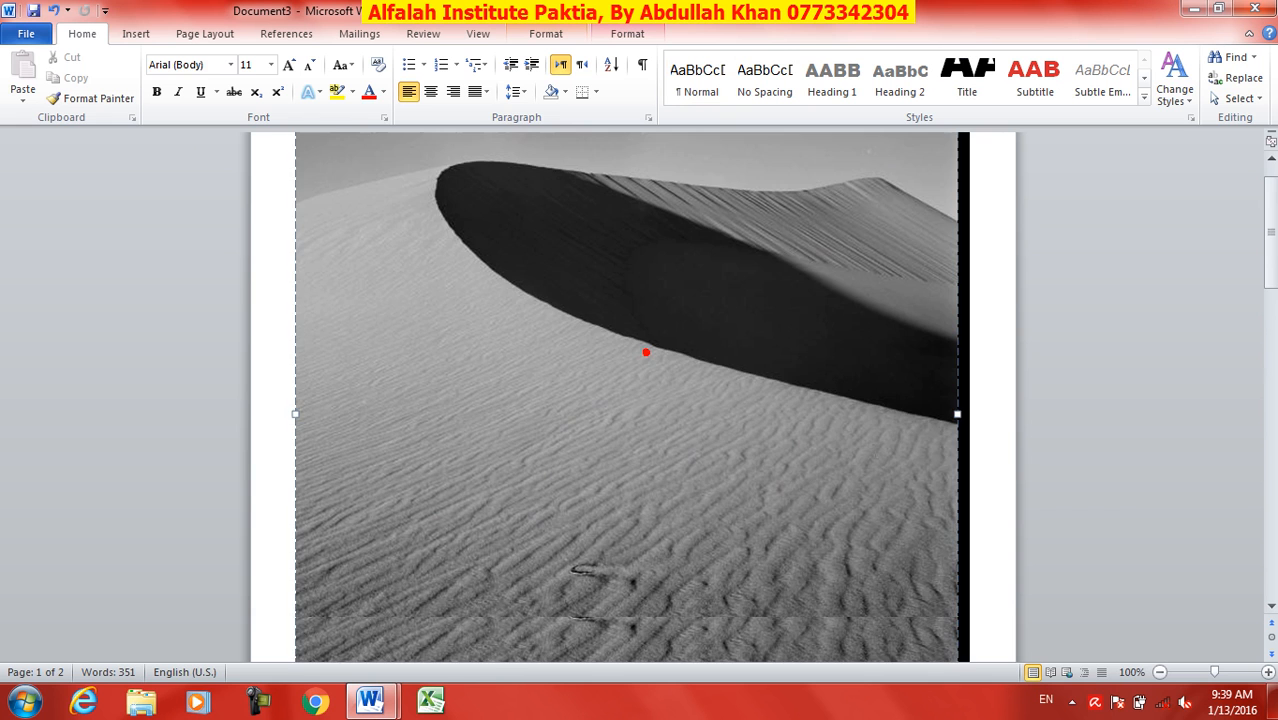
{"action": "scroll", "coordinate": [646, 352], "scroll_direction": "down", "scroll_amount": 8}
{"action": "left_click", "coordinate": [532, 415]}
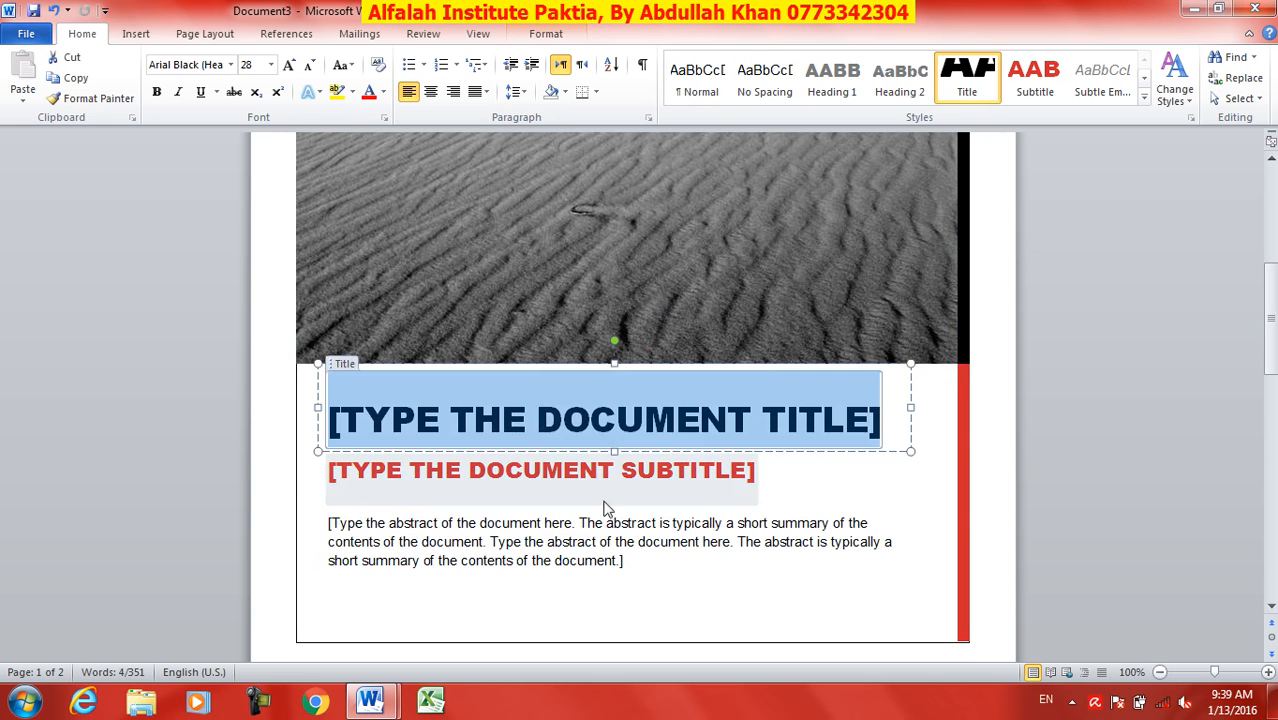
{"action": "left_click", "coordinate": [586, 468]}
{"action": "left_click", "coordinate": [546, 530]}
- Replace the cover page's title placeholder with "HISTORY OF ALFALAH" and the subtitle placeholder with "2015"
{"action": "left_click", "coordinate": [553, 410]}
{"action": "type", "text": "HISTY"}
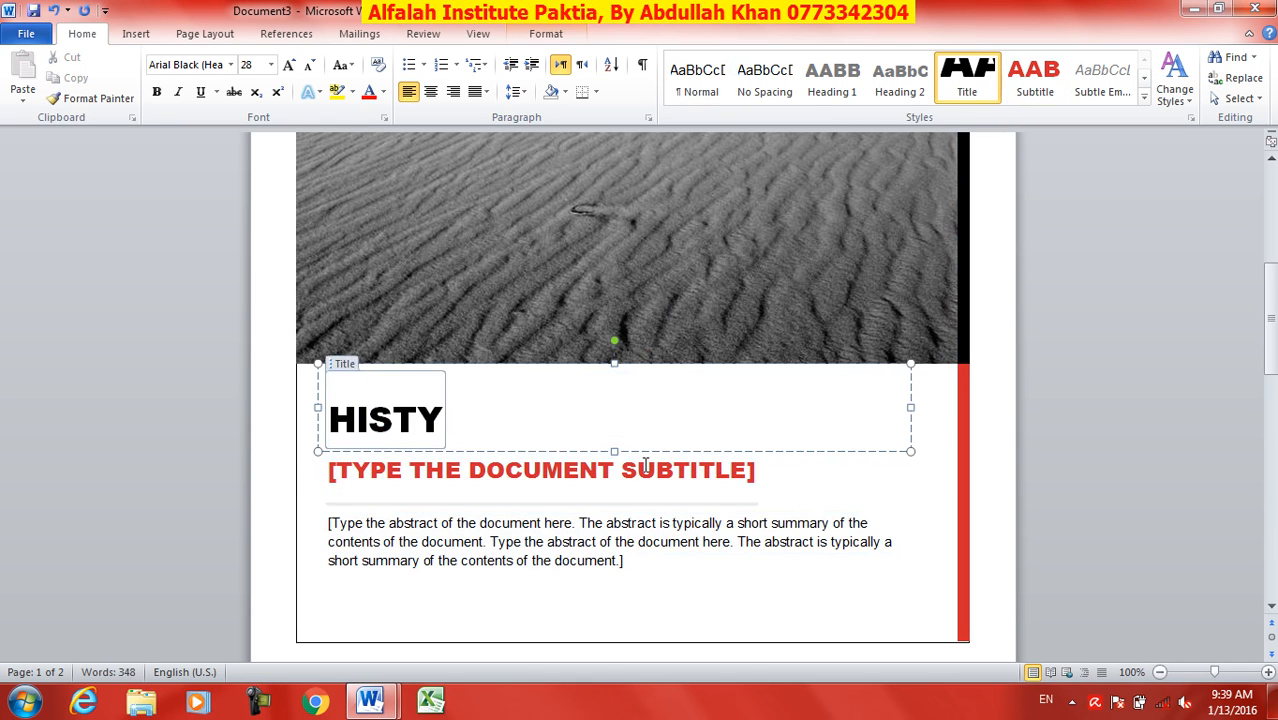
{"action": "key", "text": "BackSpace"}
{"action": "type", "text": "ORY"}
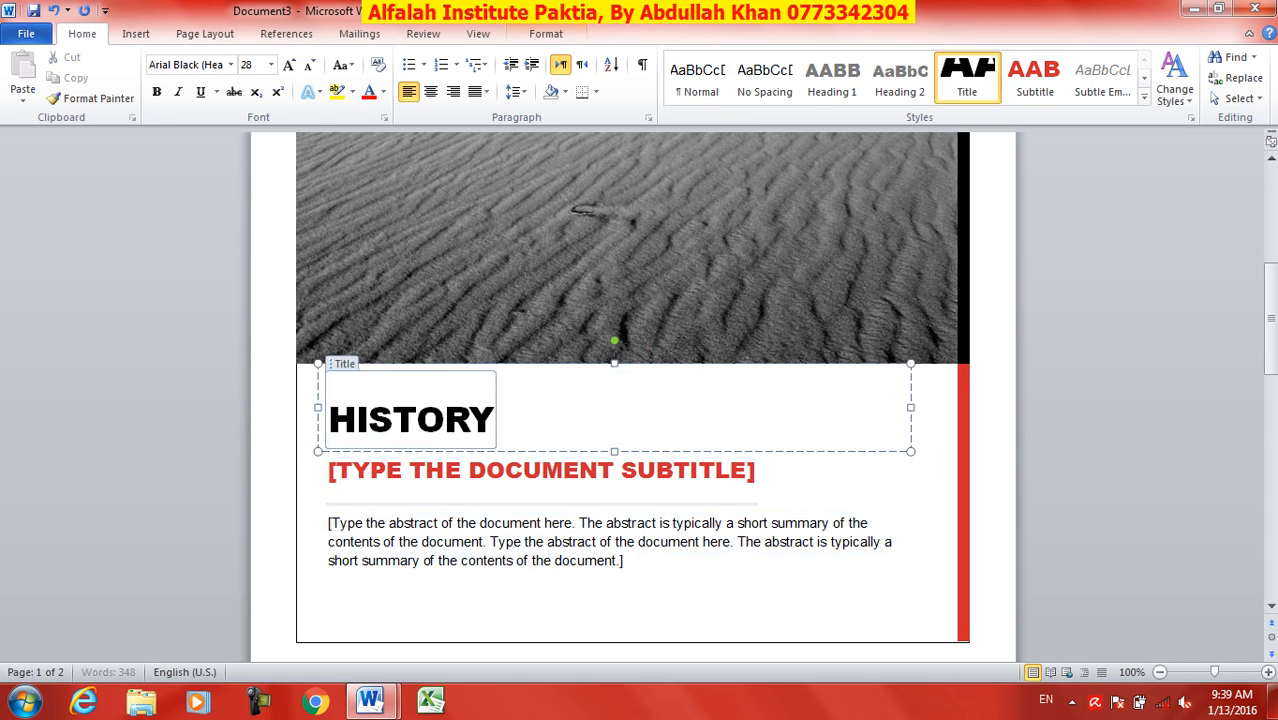
{"action": "type", "text": " OF ALFALAH"}
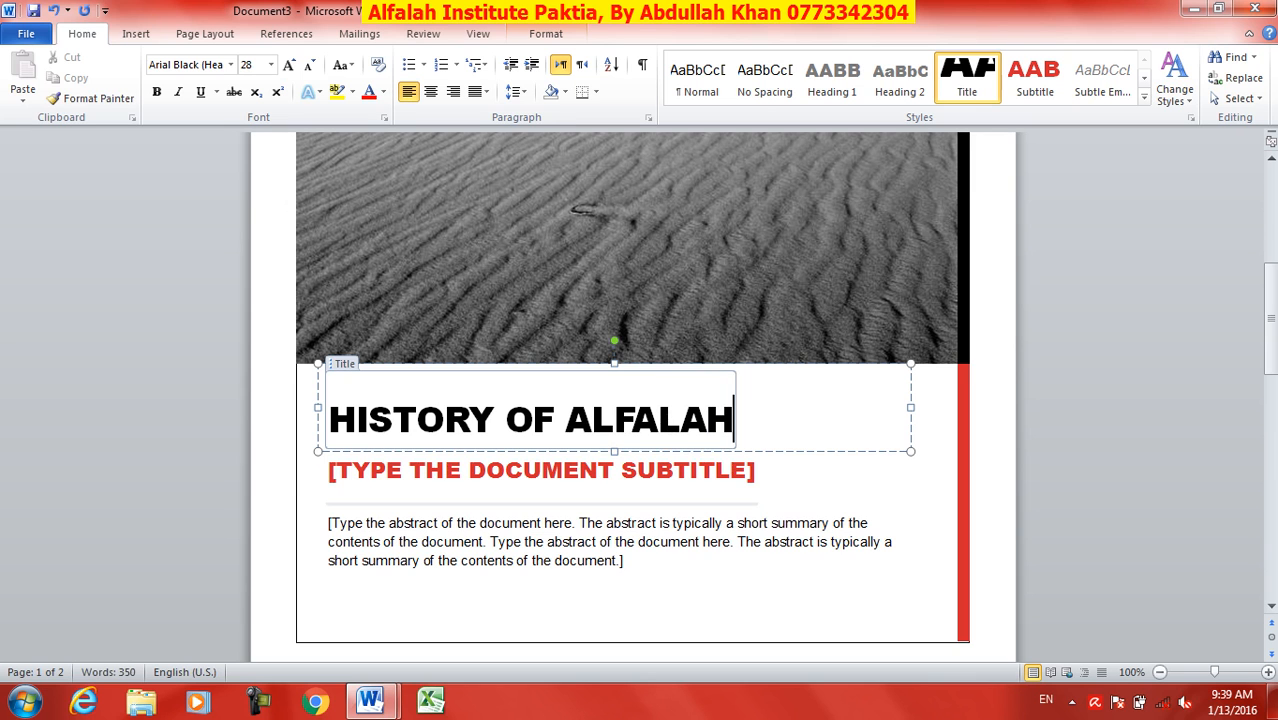
{"action": "left_click", "coordinate": [514, 492]}
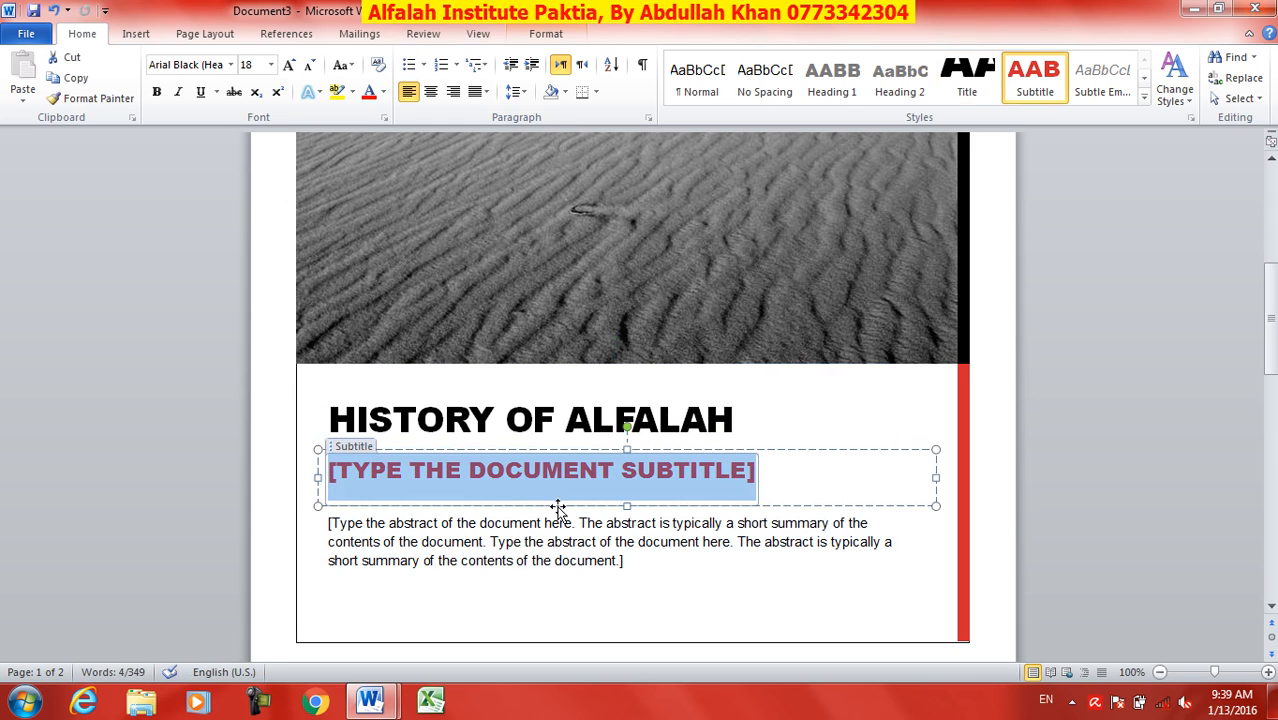
{"action": "type", "text": "2015"}
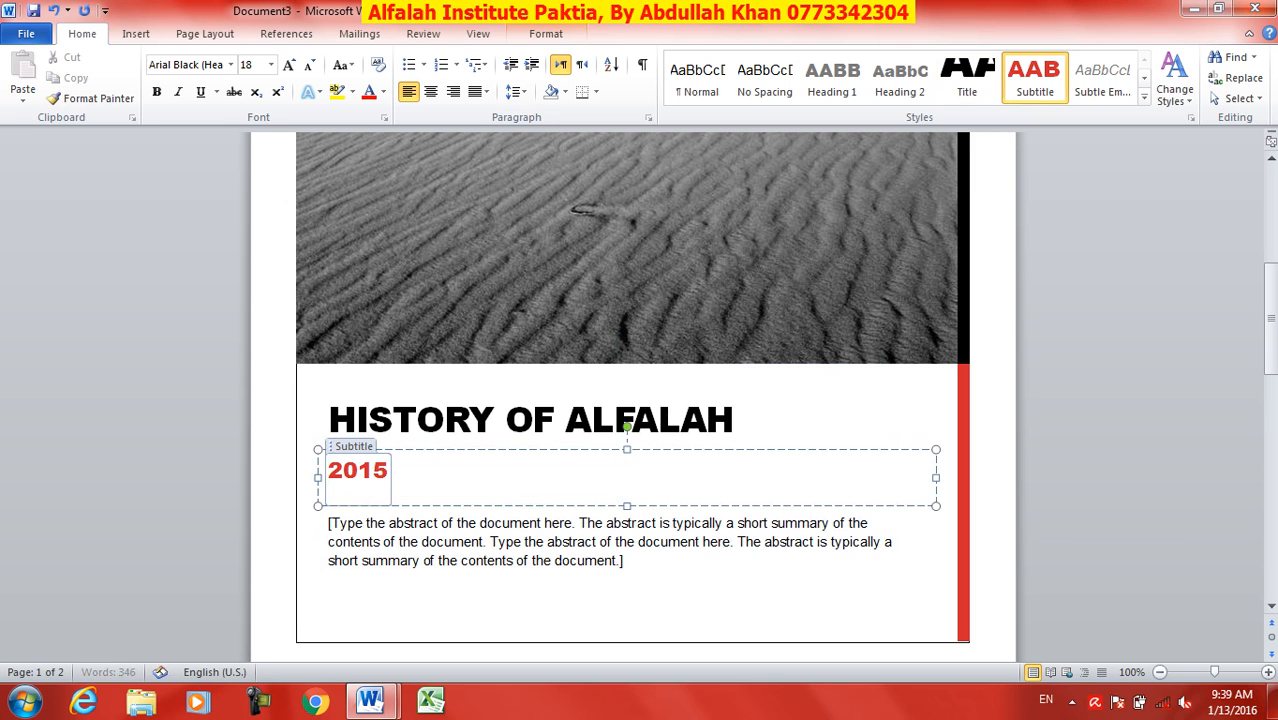
- Look through the report's abstract placeholder and second-page body text, and close the report document without saving
{"action": "left_click", "coordinate": [491, 538]}
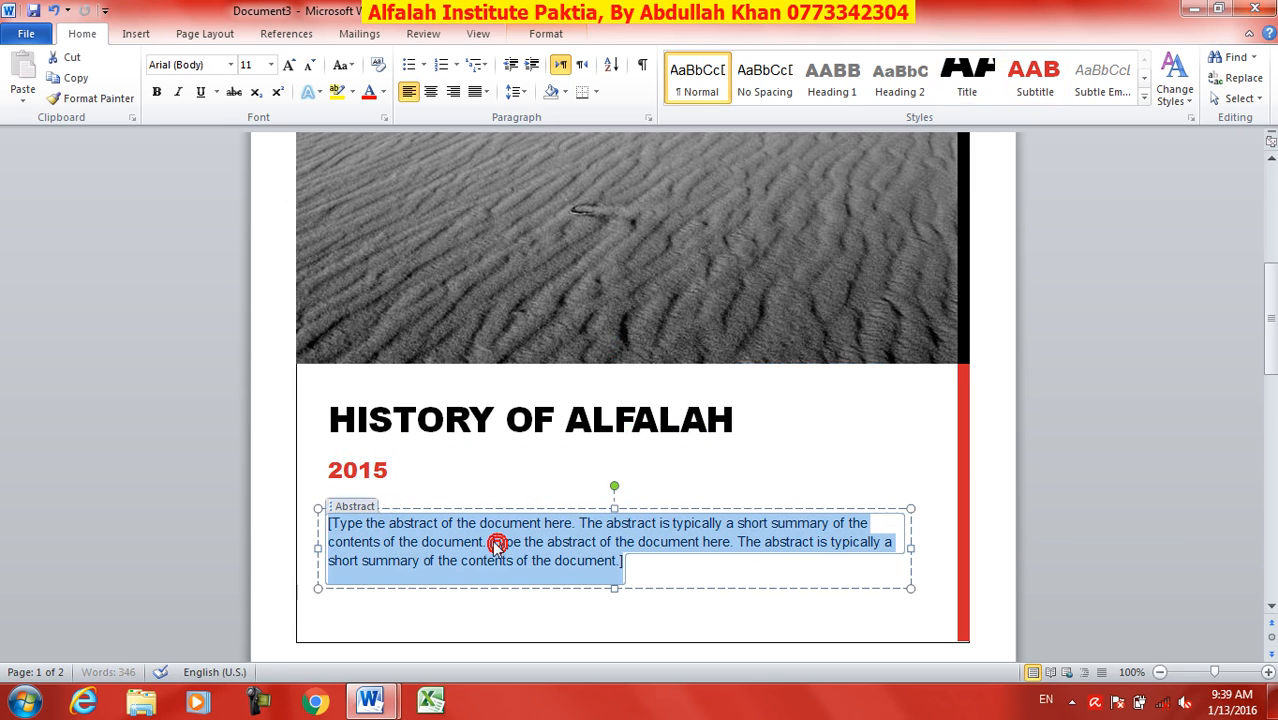
{"action": "scroll", "coordinate": [456, 541], "scroll_direction": "down", "scroll_amount": 10}
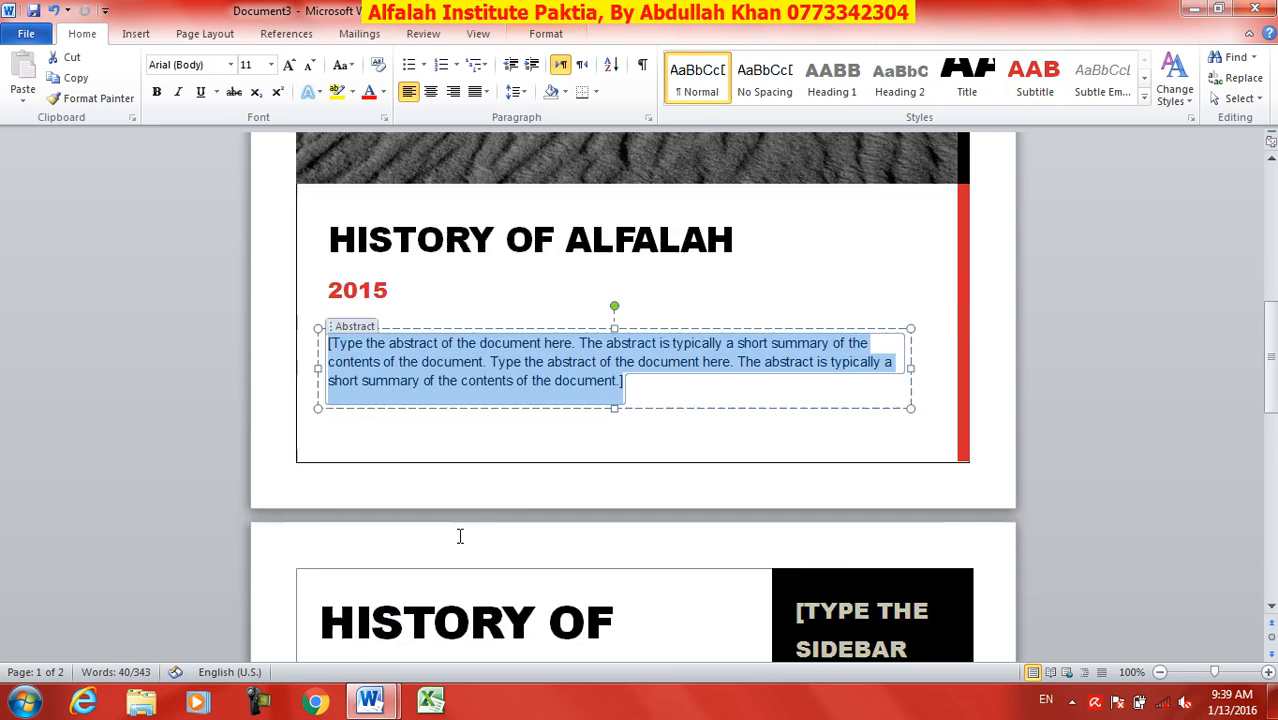
{"action": "scroll", "coordinate": [458, 560], "scroll_direction": "down", "scroll_amount": 7}
{"action": "scroll", "coordinate": [454, 585], "scroll_direction": "up", "scroll_amount": 9}
{"action": "left_click", "coordinate": [459, 449]}
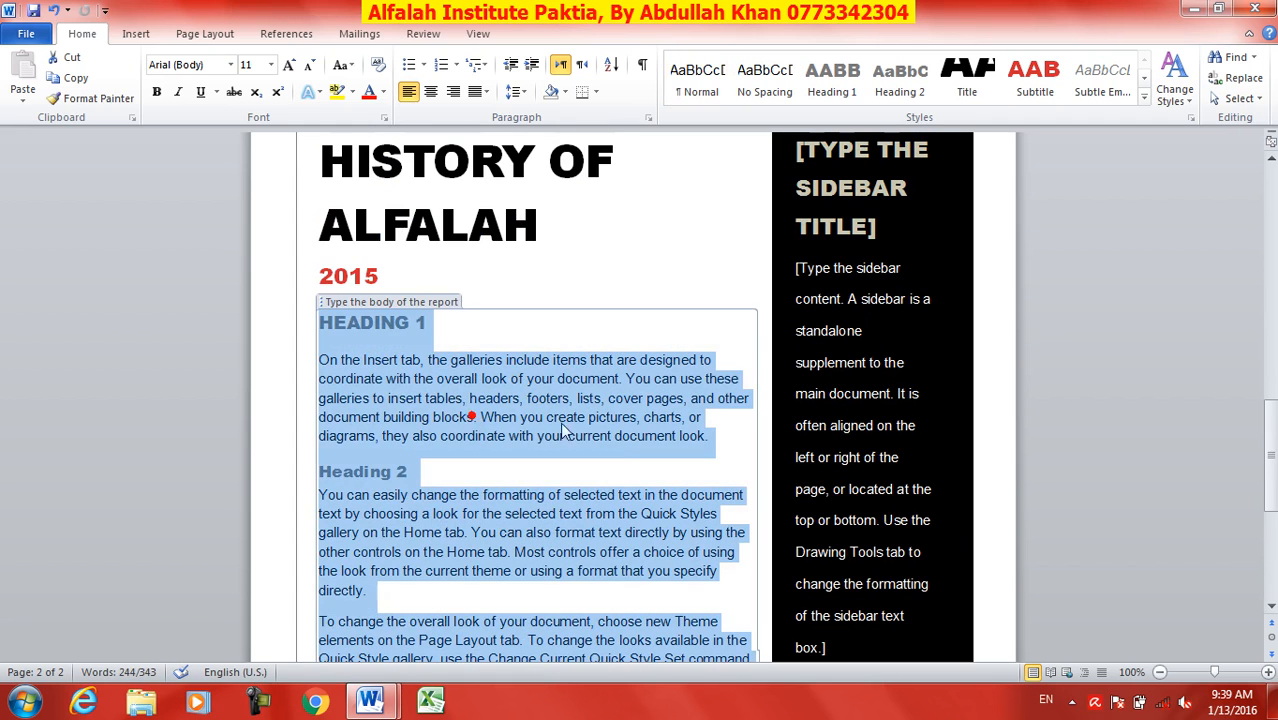
{"action": "scroll", "coordinate": [625, 447], "scroll_direction": "up", "scroll_amount": 4}
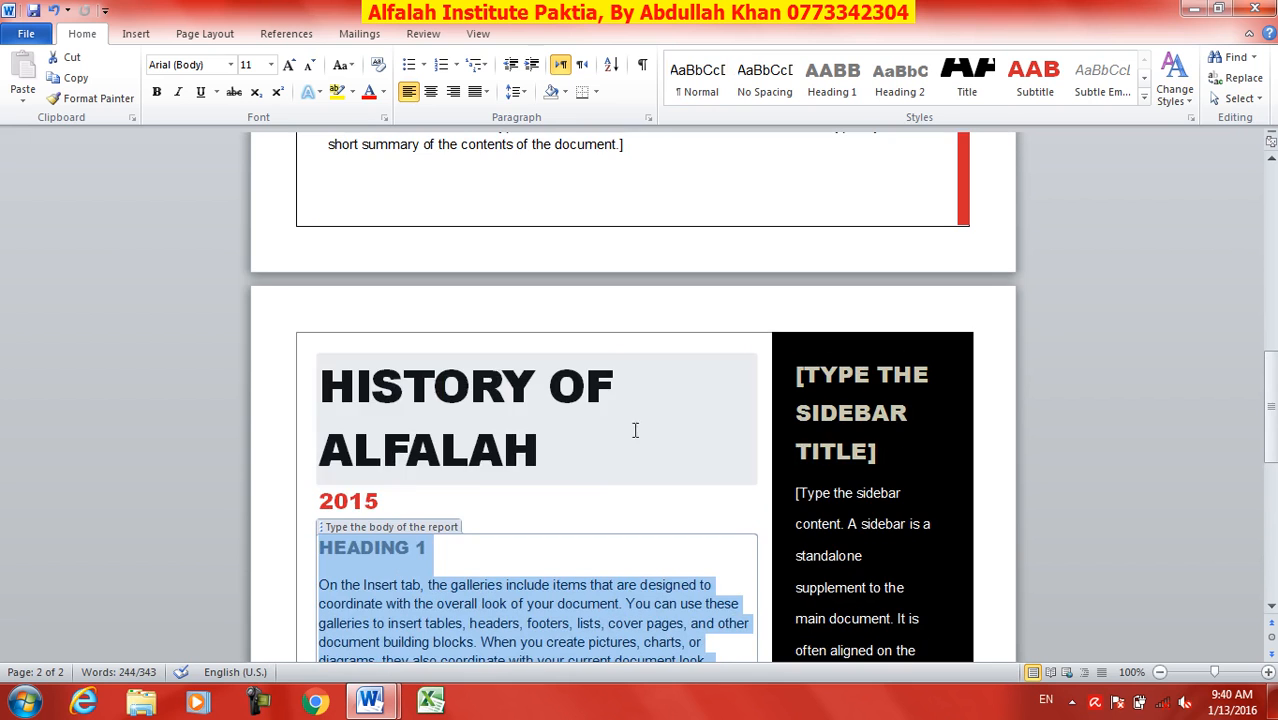
{"action": "scroll", "coordinate": [778, 485], "scroll_direction": "up", "scroll_amount": 4}
{"action": "scroll", "coordinate": [786, 570], "scroll_direction": "up", "scroll_amount": 5}
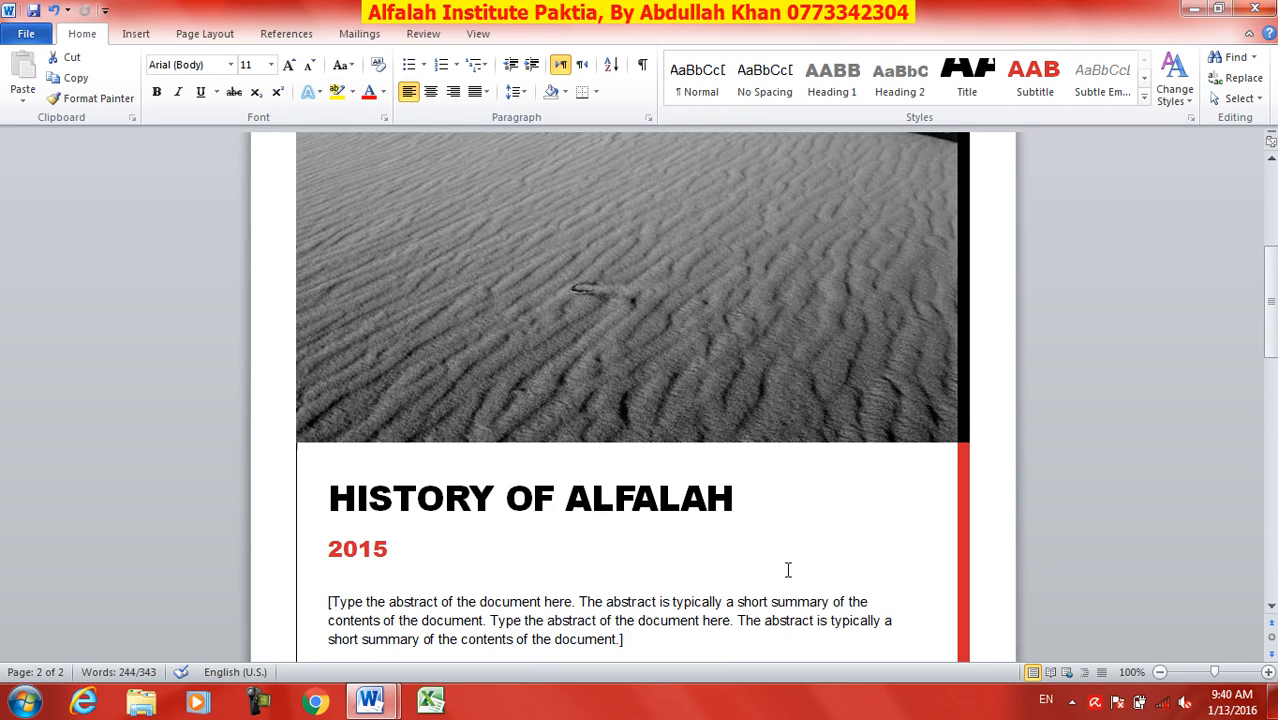
{"action": "scroll", "coordinate": [787, 570], "scroll_direction": "up", "scroll_amount": 5}
{"action": "left_click", "coordinate": [1255, 8]}
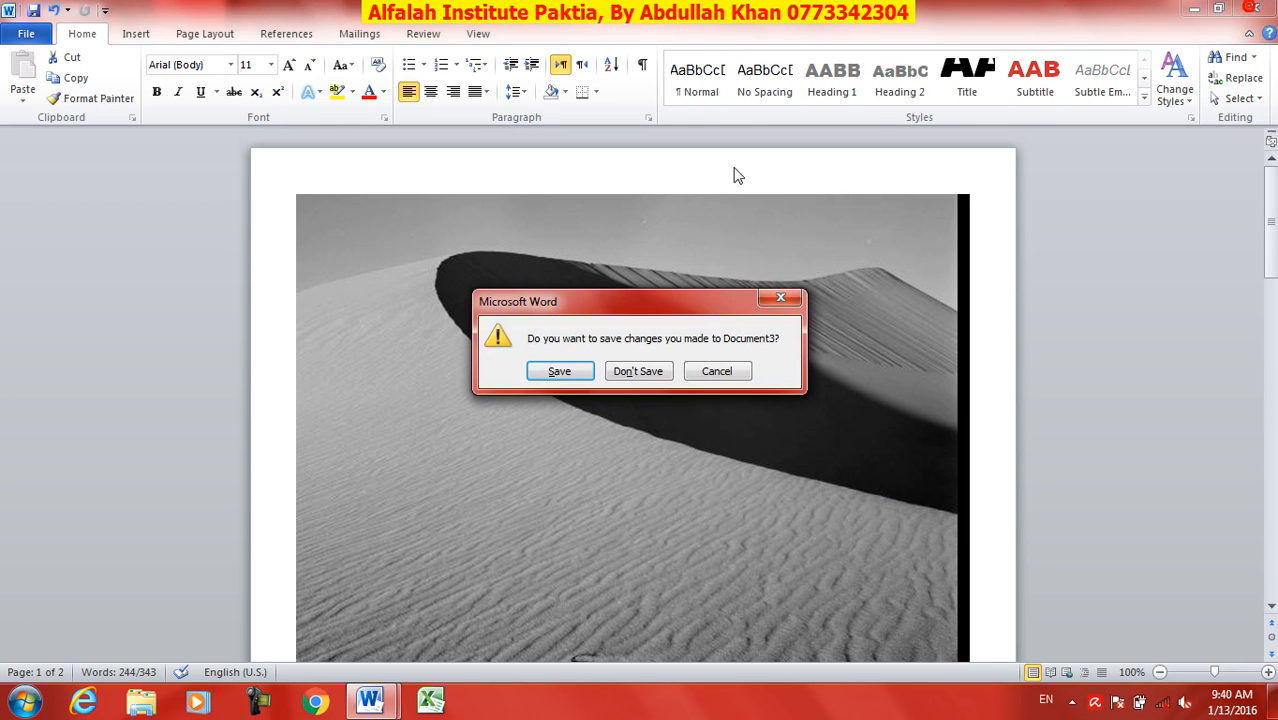
{"action": "left_click", "coordinate": [668, 378]}
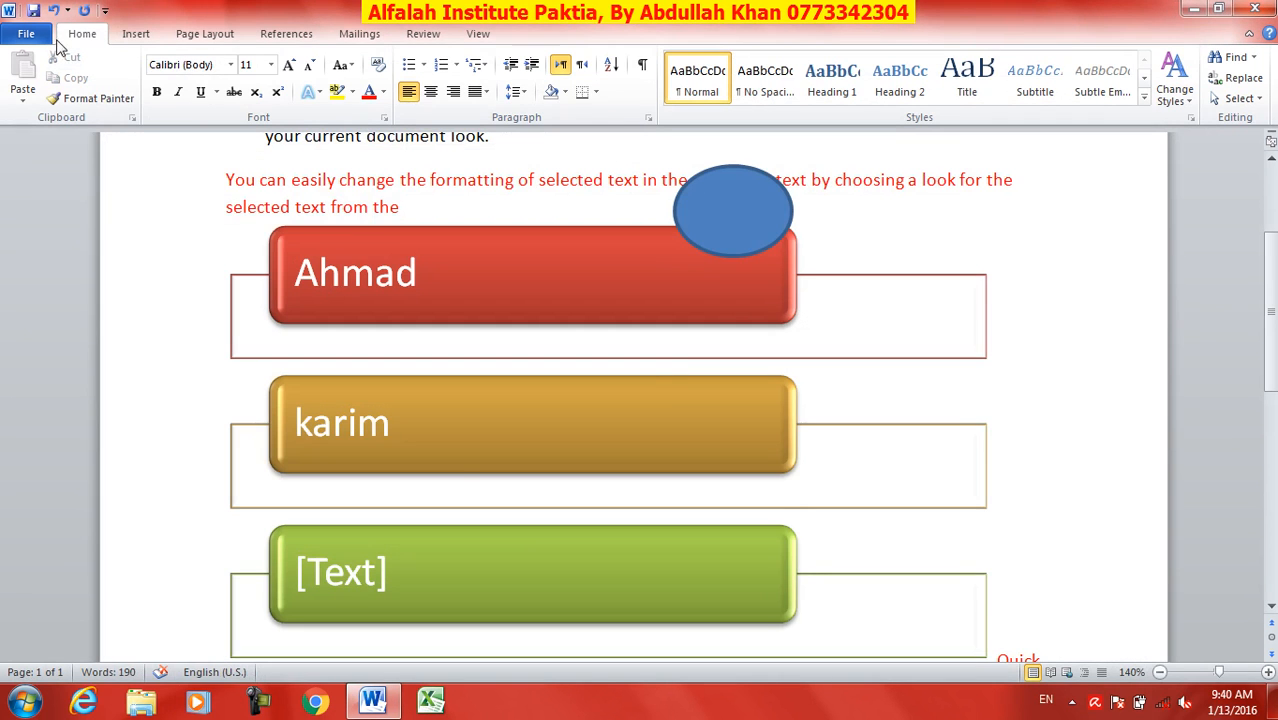
- Open the recent templates list again to view the template just used for the report
{"action": "left_click", "coordinate": [26, 33]}
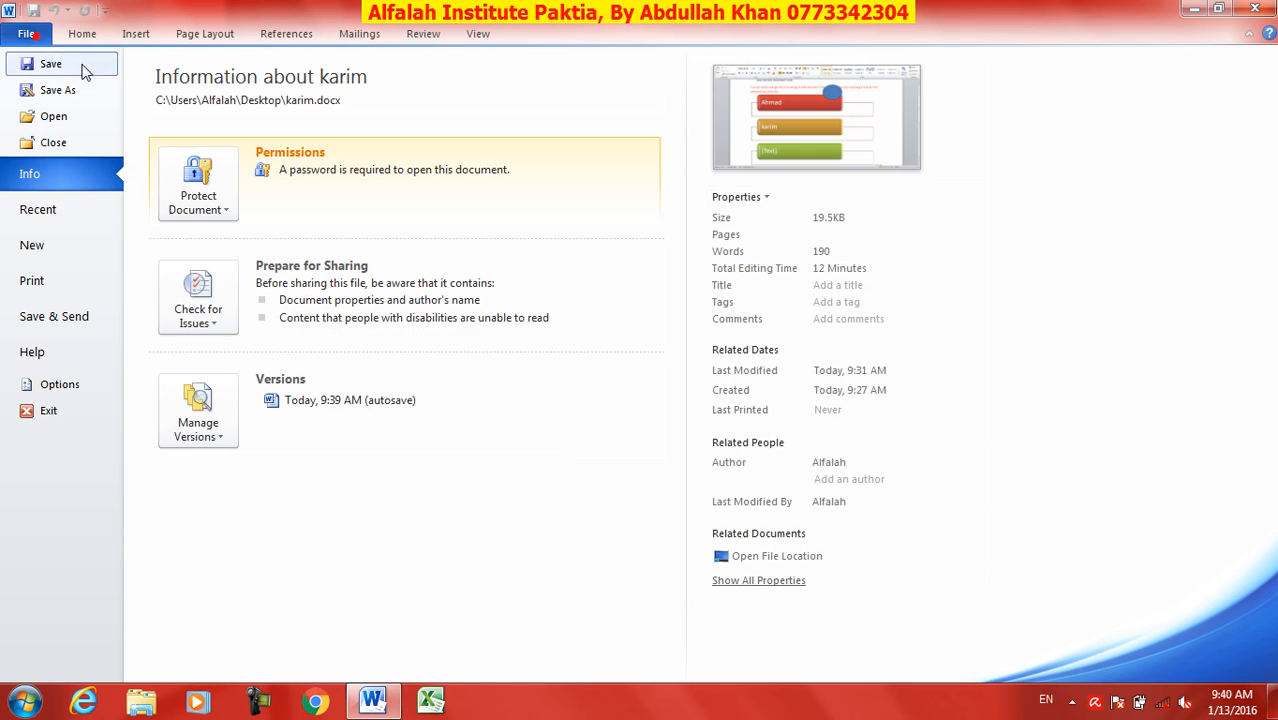
{"action": "left_click", "coordinate": [79, 245]}
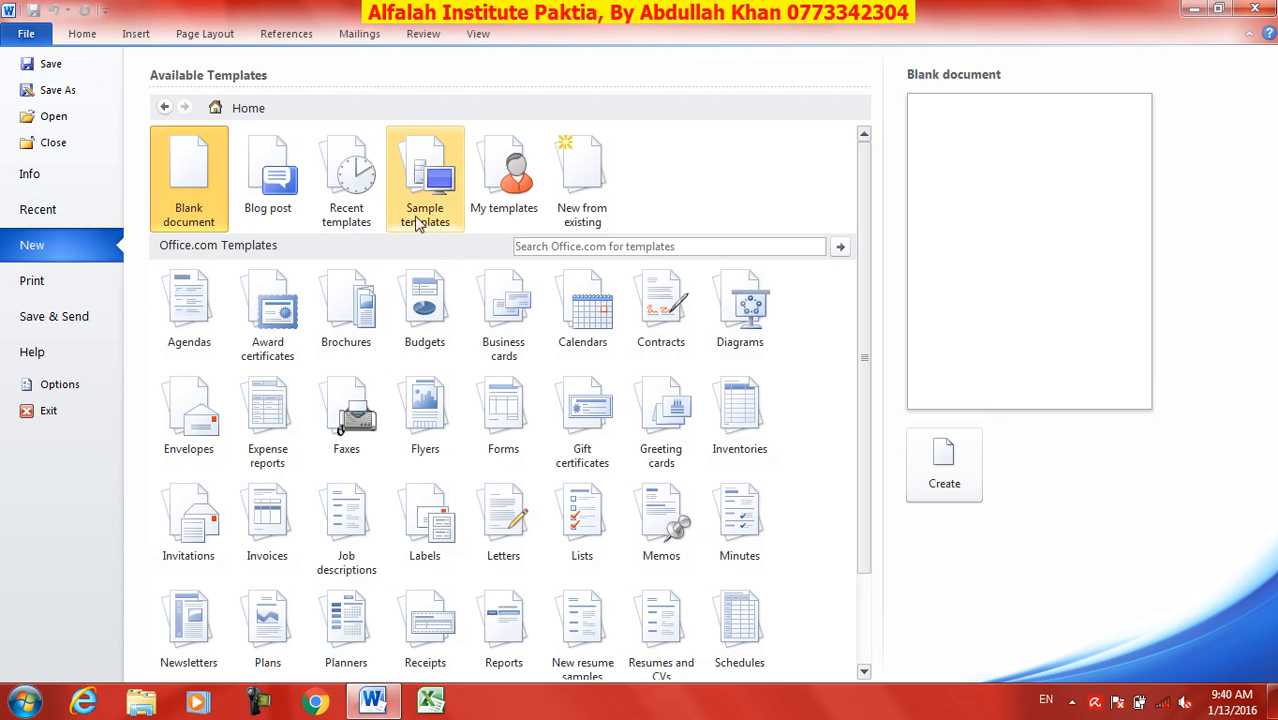
{"action": "left_click", "coordinate": [334, 206]}
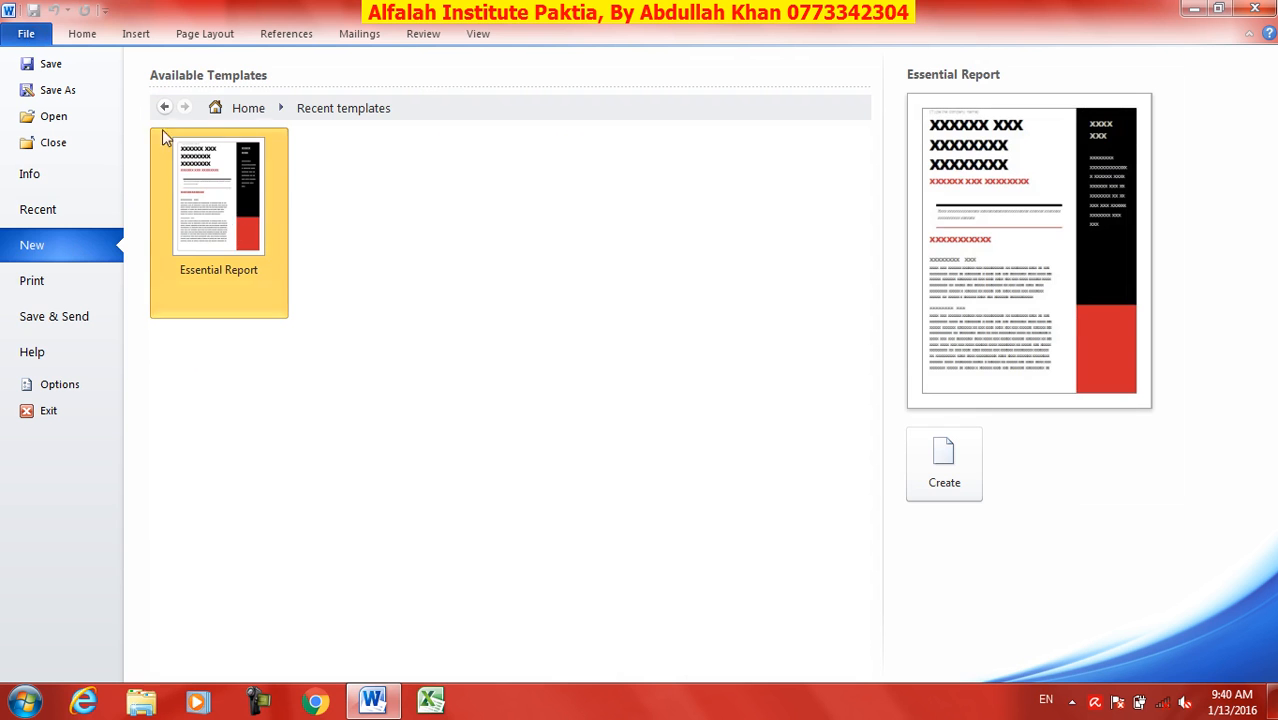
- Look through the sample templates list and return to the home page of available templates
{"action": "left_click", "coordinate": [163, 108]}
{"action": "left_click", "coordinate": [426, 190]}
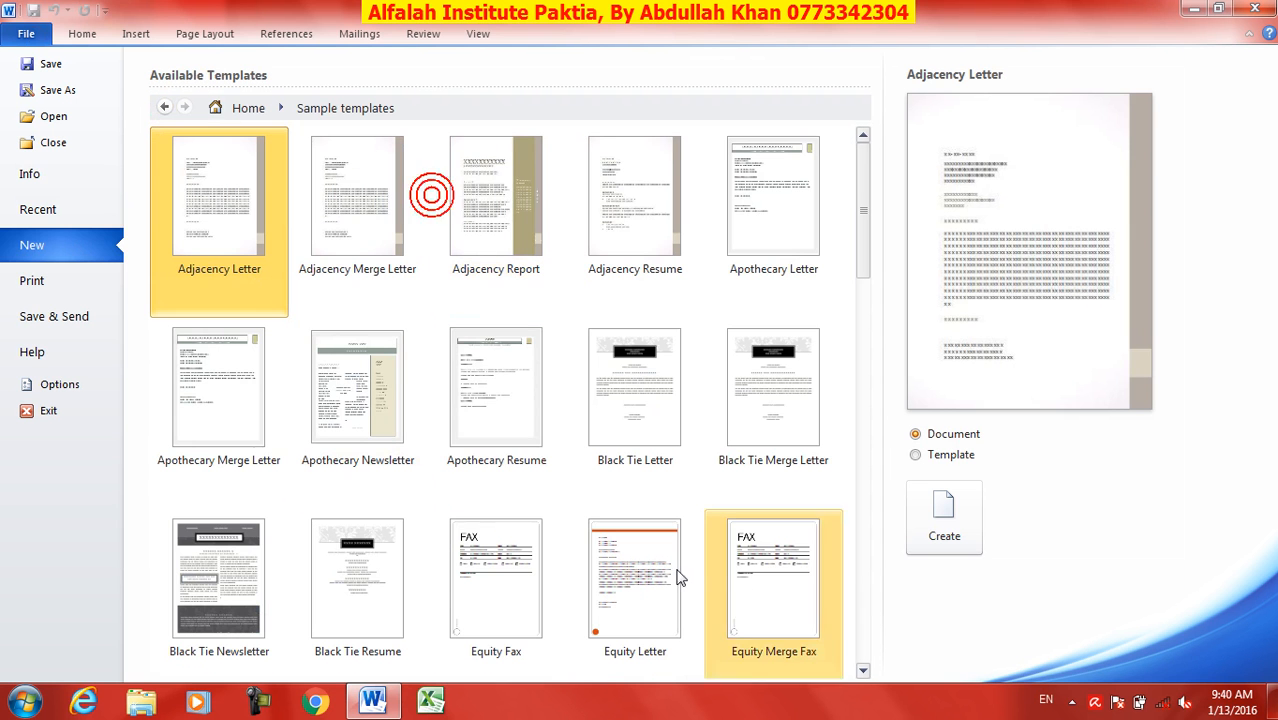
{"action": "scroll", "coordinate": [581, 494], "scroll_direction": "down", "scroll_amount": 3}
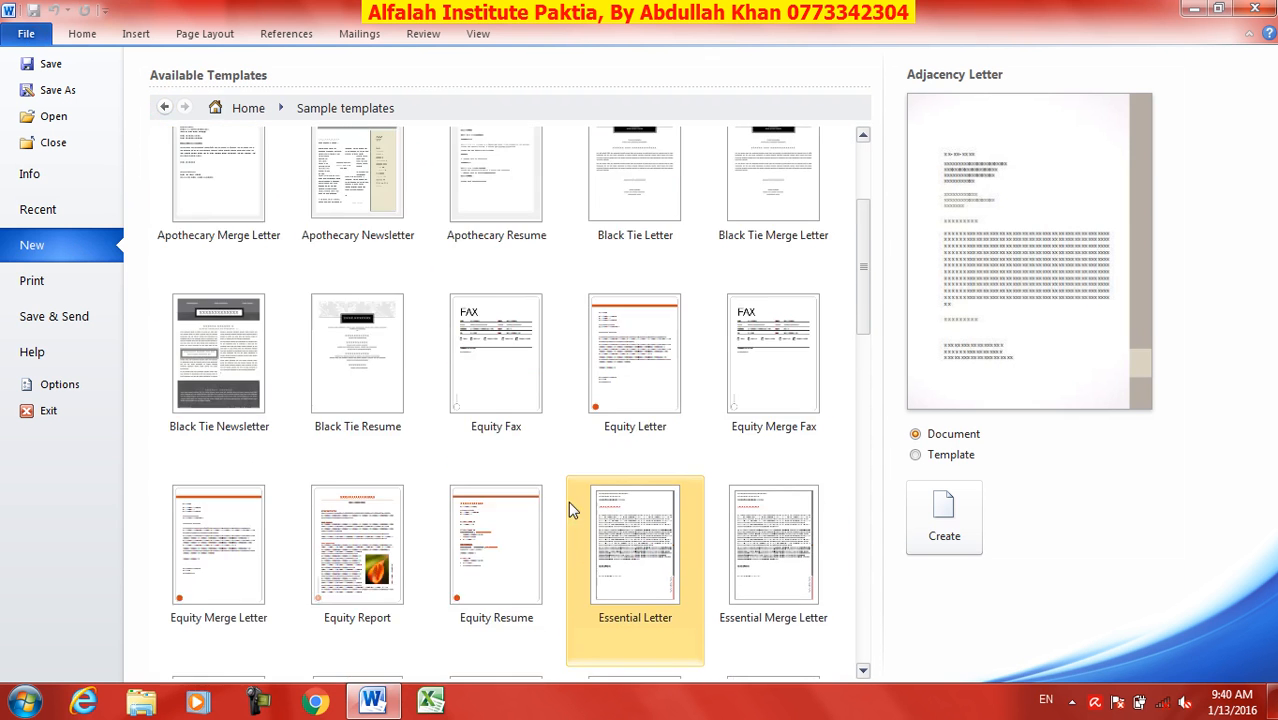
{"action": "scroll", "coordinate": [568, 501], "scroll_direction": "up", "scroll_amount": 3}
{"action": "left_click", "coordinate": [165, 107]}
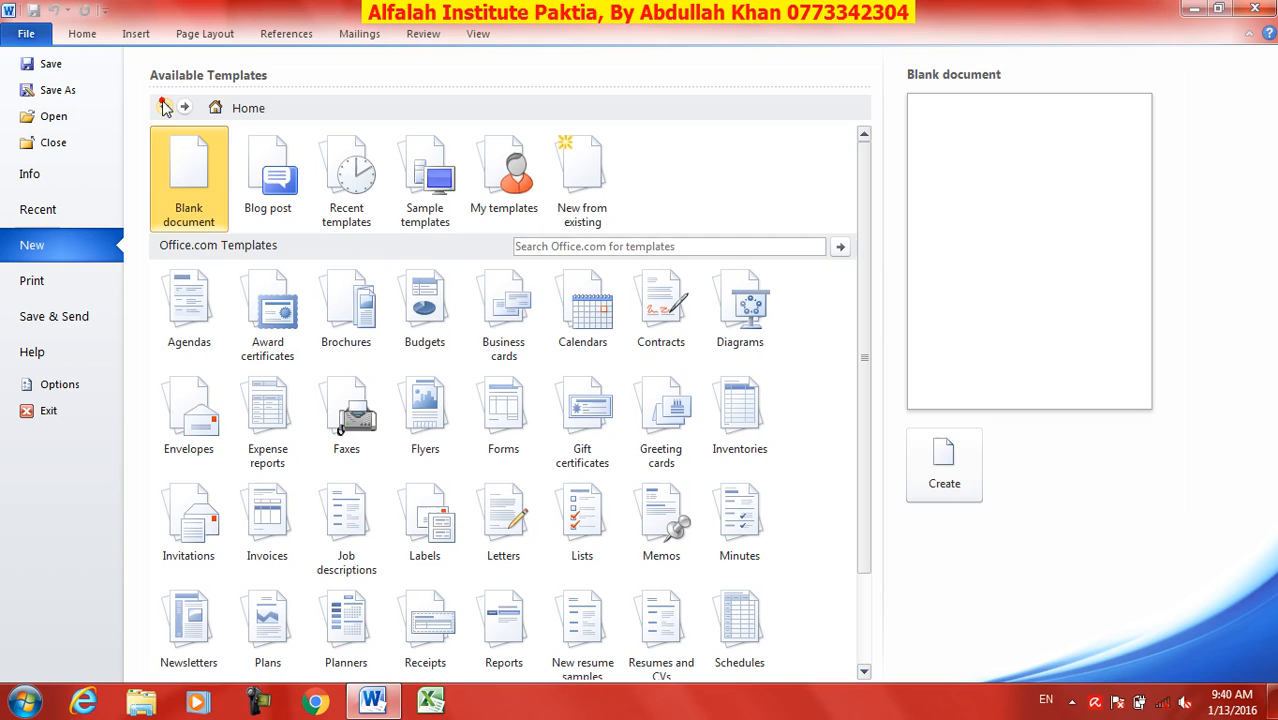
- View the personal templates and the existing files available as a basis for a new document, cancelling both without creating one
{"action": "left_click", "coordinate": [515, 190]}
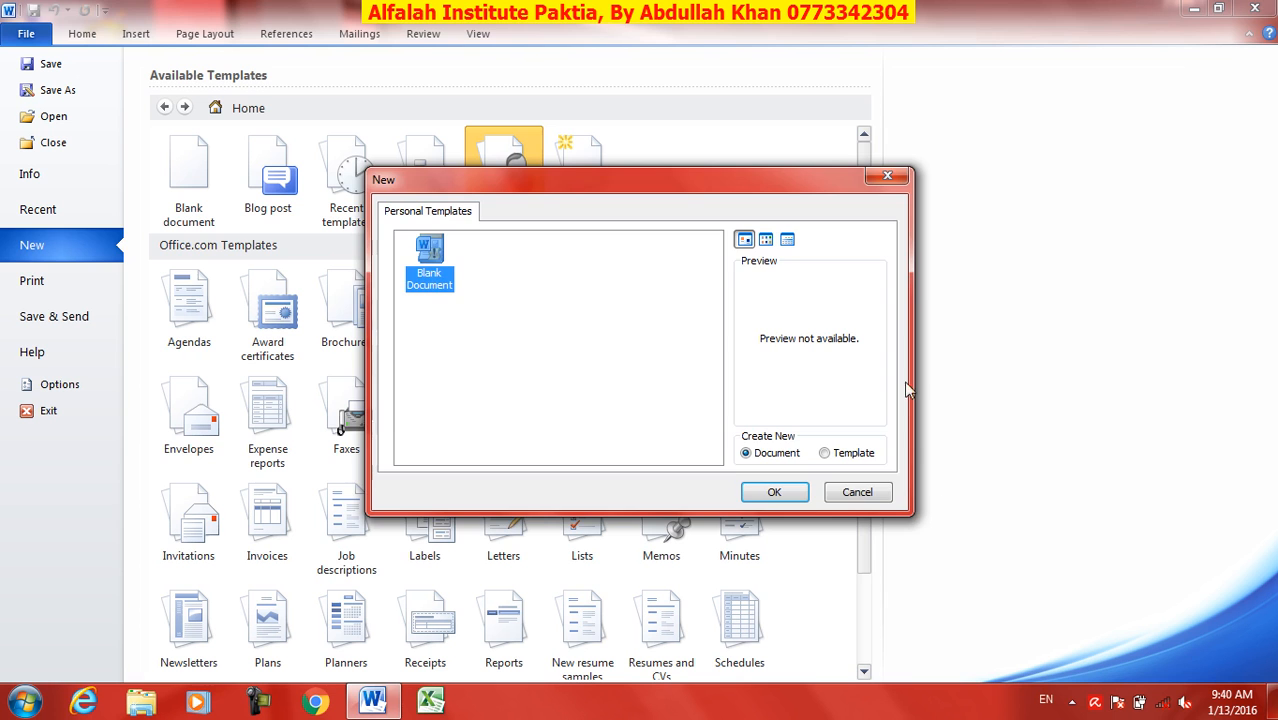
{"action": "left_click", "coordinate": [858, 492]}
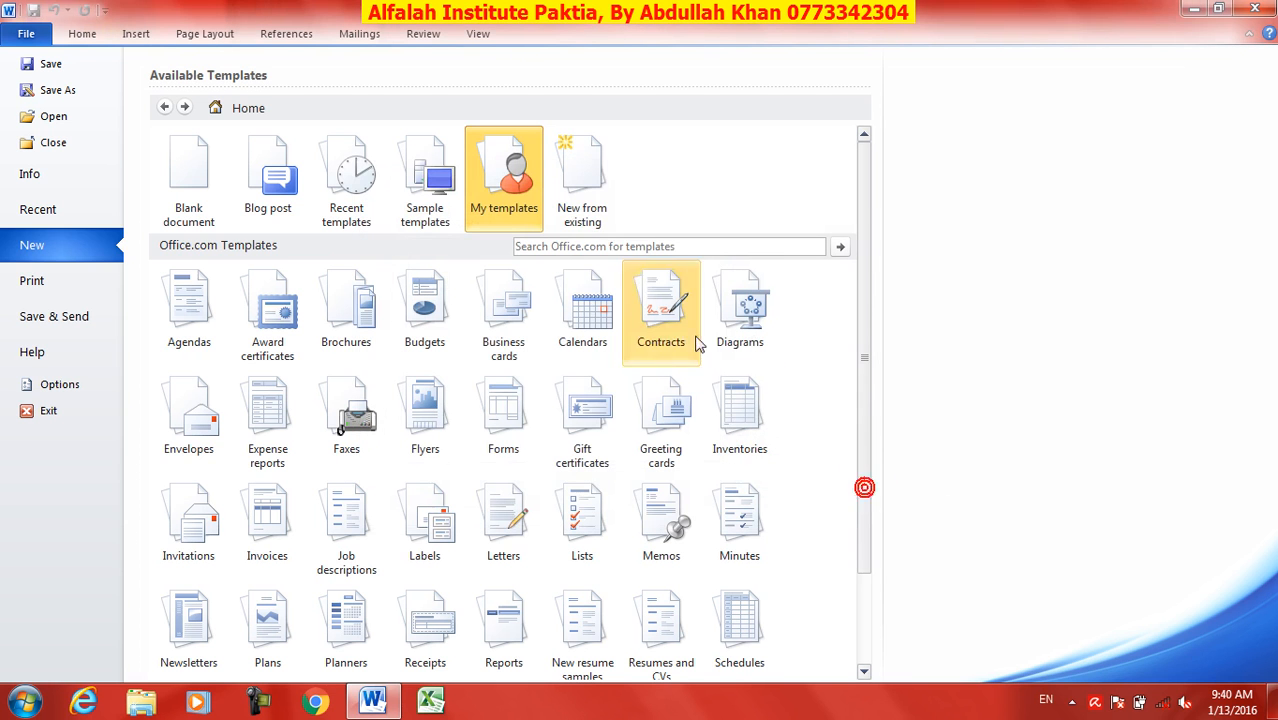
{"action": "left_click", "coordinate": [592, 197]}
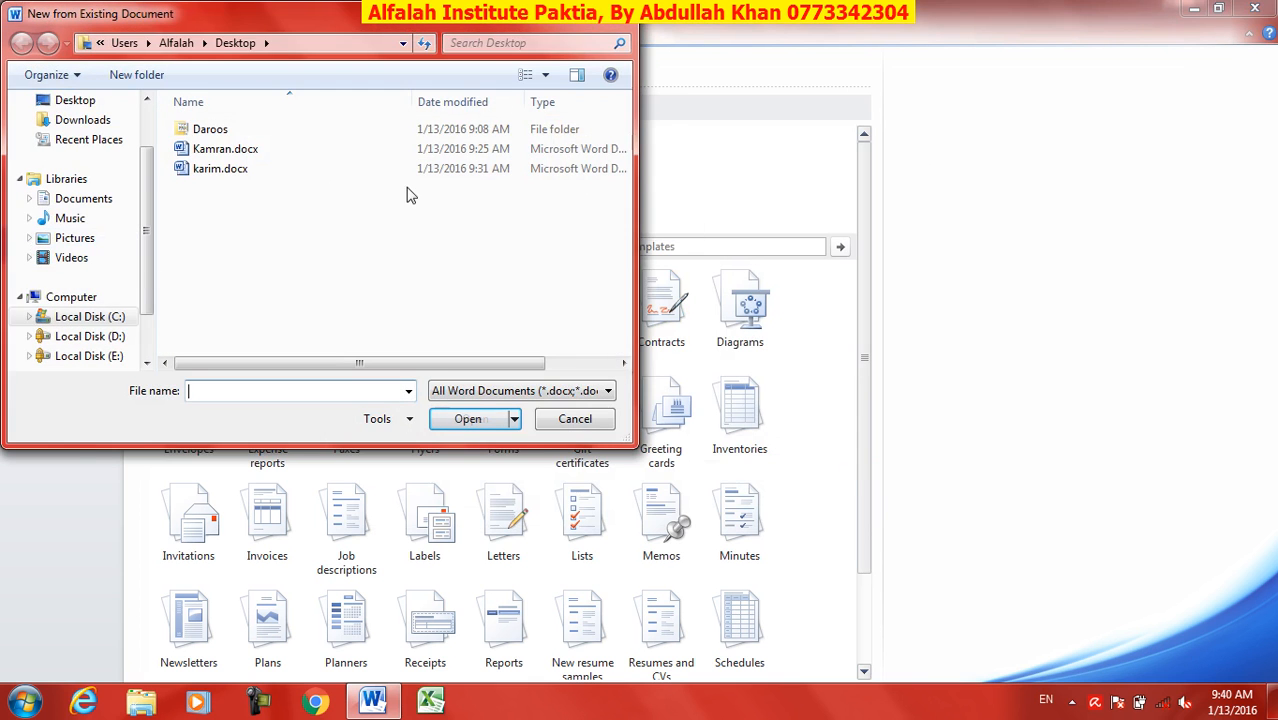
{"action": "left_click", "coordinate": [573, 419]}
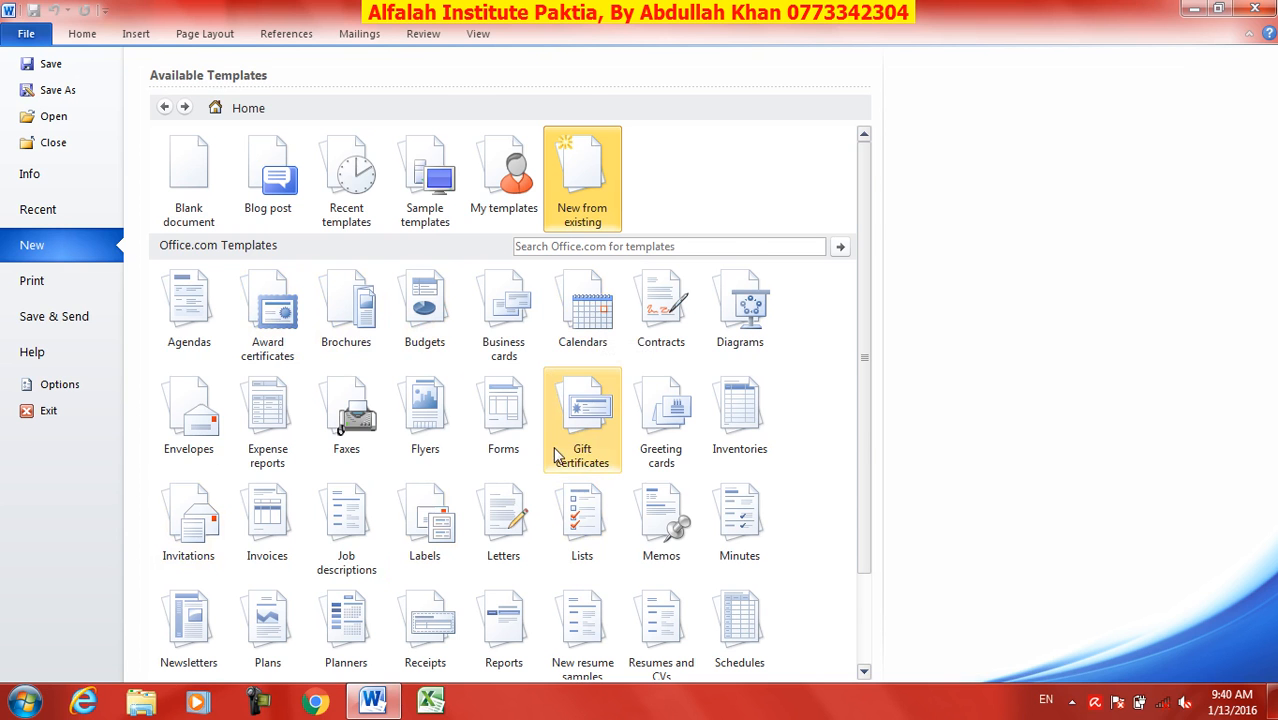
- Look over all the Office.com template categories and briefly revisit the sample templates
{"action": "scroll", "coordinate": [553, 462], "scroll_direction": "down", "scroll_amount": 3}
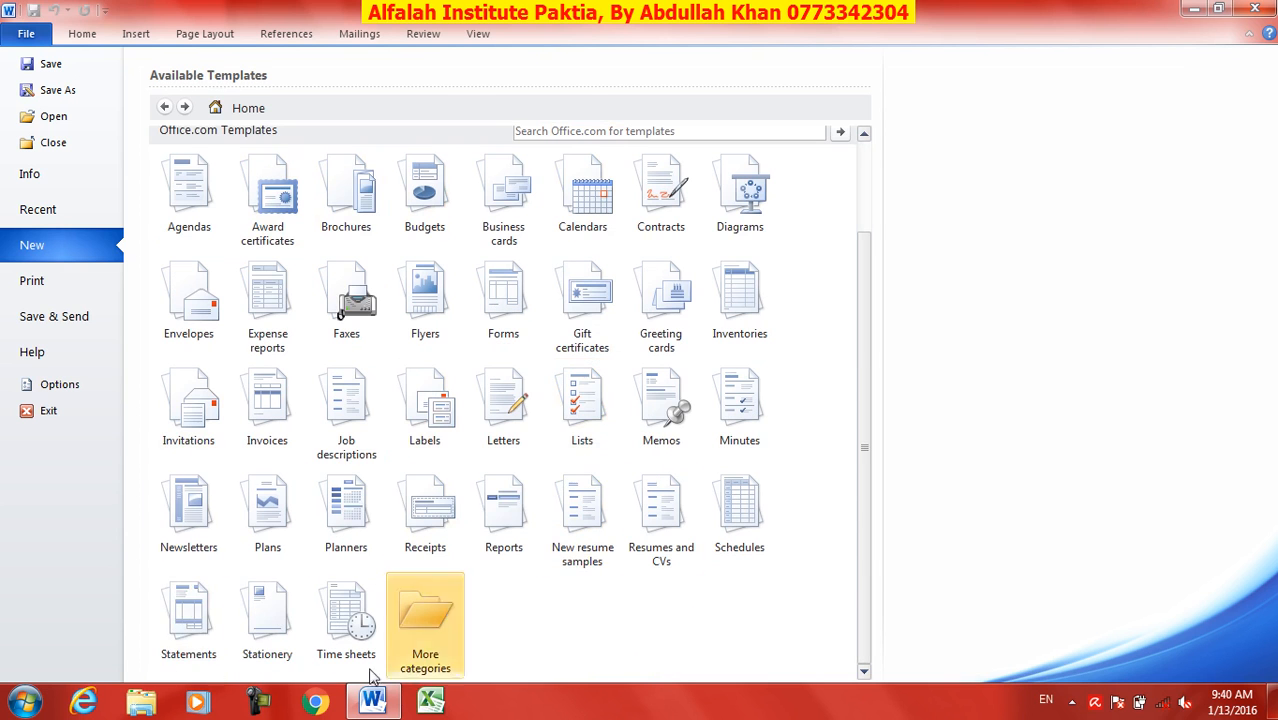
{"action": "scroll", "coordinate": [441, 462], "scroll_direction": "up", "scroll_amount": 3}
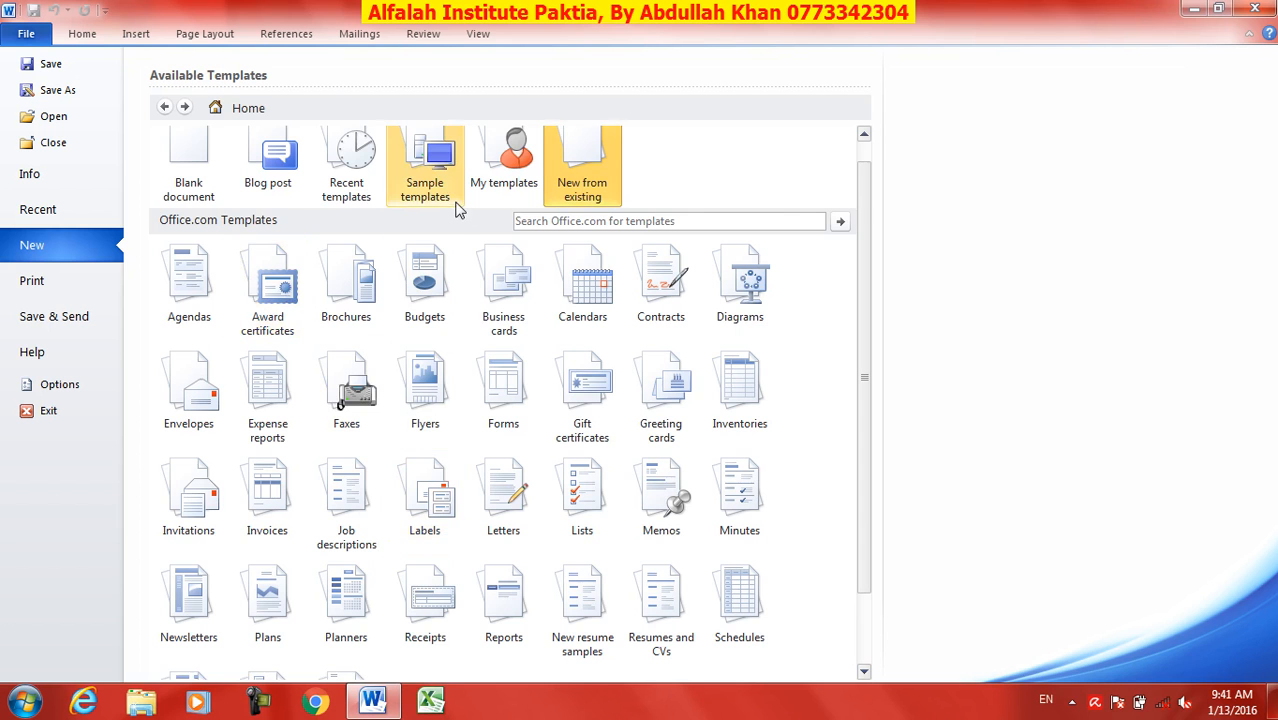
{"action": "left_click", "coordinate": [428, 180]}
{"action": "left_click", "coordinate": [164, 106]}
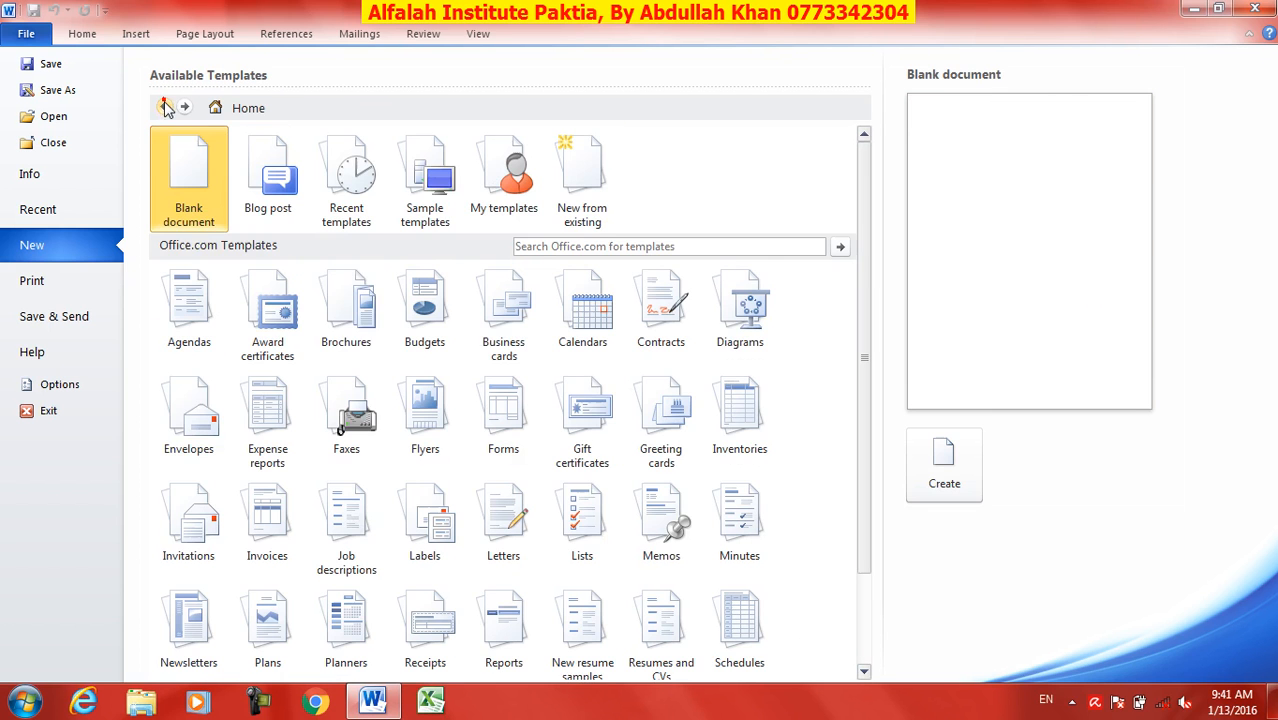
- Try to view the Office.com award certificates category twice, checking the sample templates in between, and return to the templates home page
{"action": "left_click", "coordinate": [275, 316]}
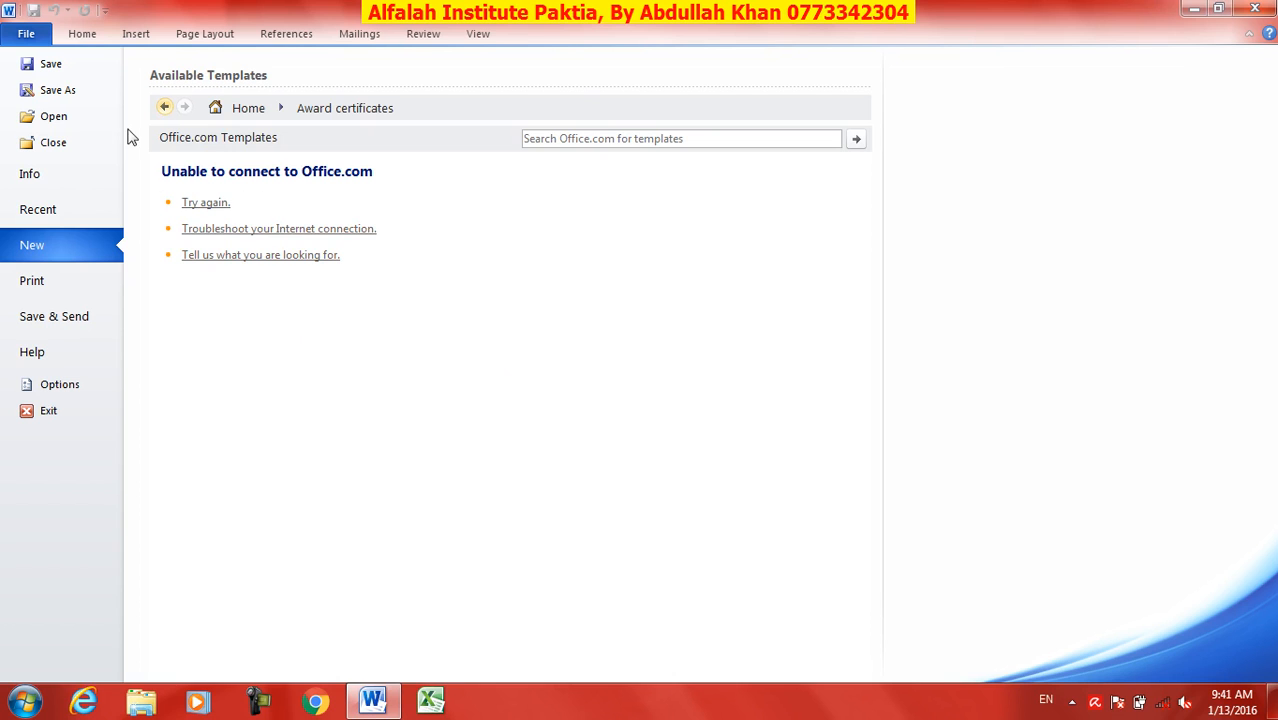
{"action": "left_click", "coordinate": [166, 107]}
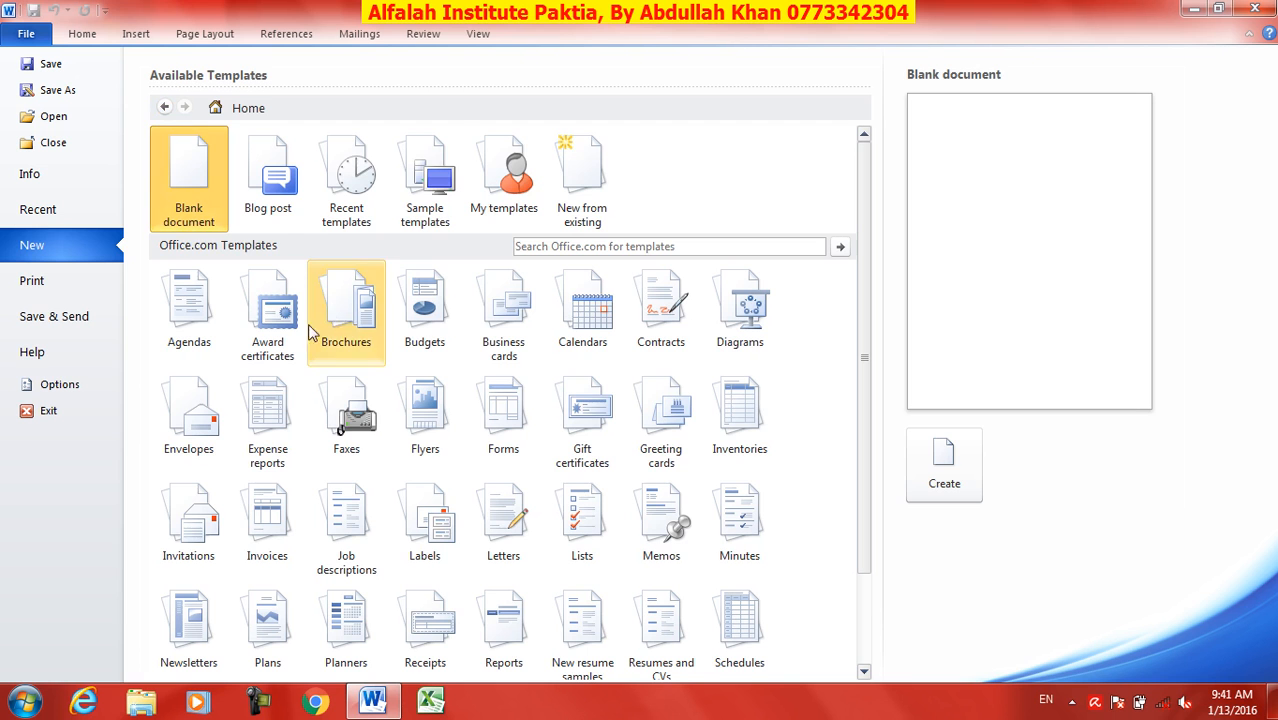
{"action": "left_click", "coordinate": [404, 226]}
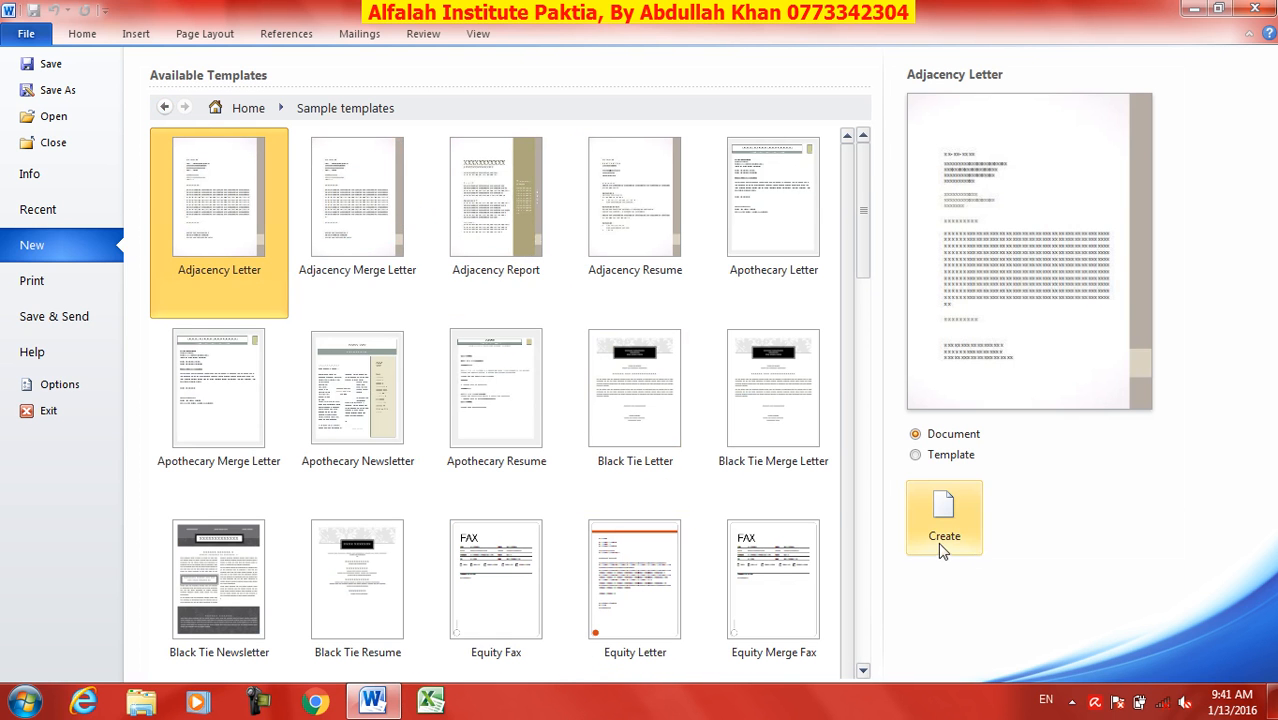
{"action": "left_click", "coordinate": [165, 107]}
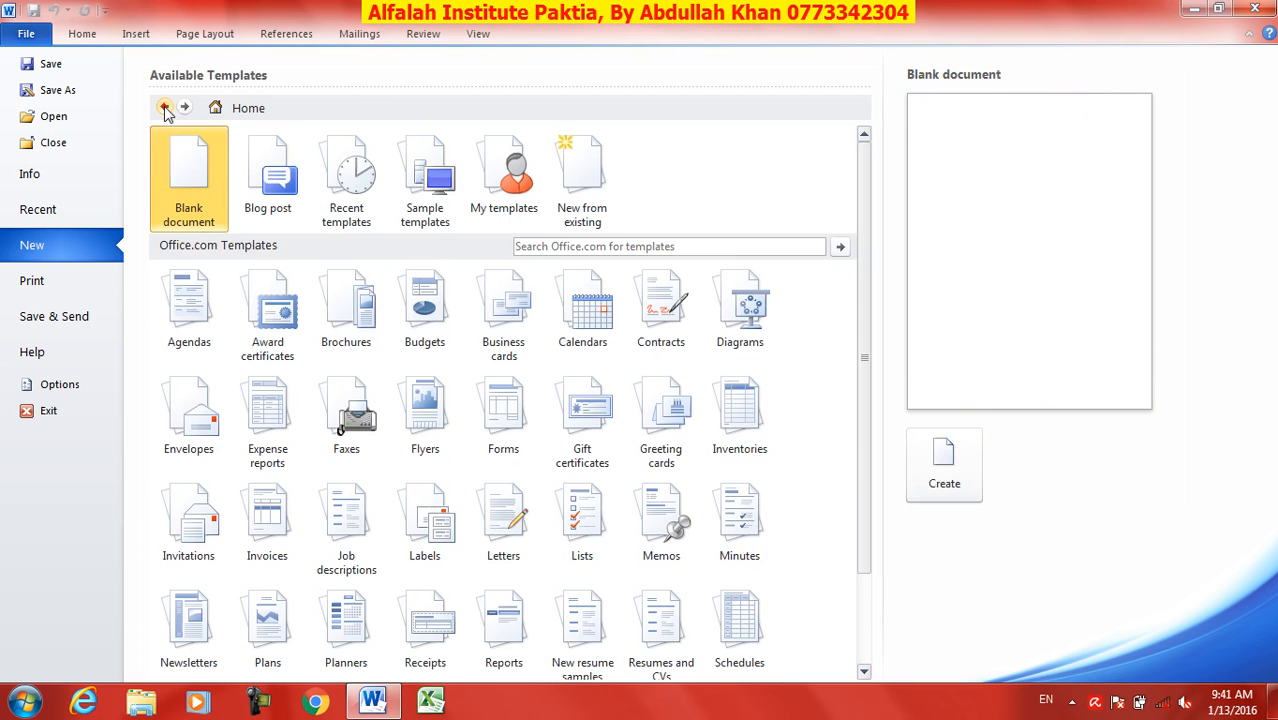
{"action": "left_click", "coordinate": [286, 314]}
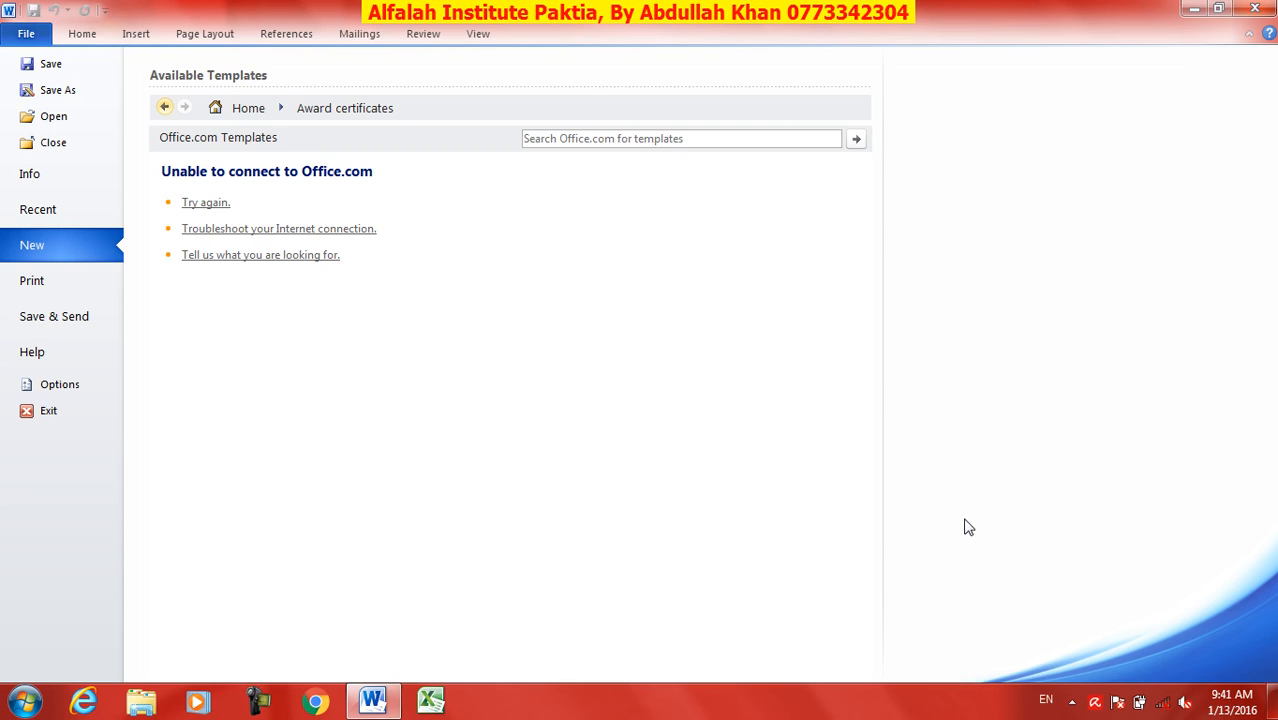
{"action": "left_click", "coordinate": [164, 106]}
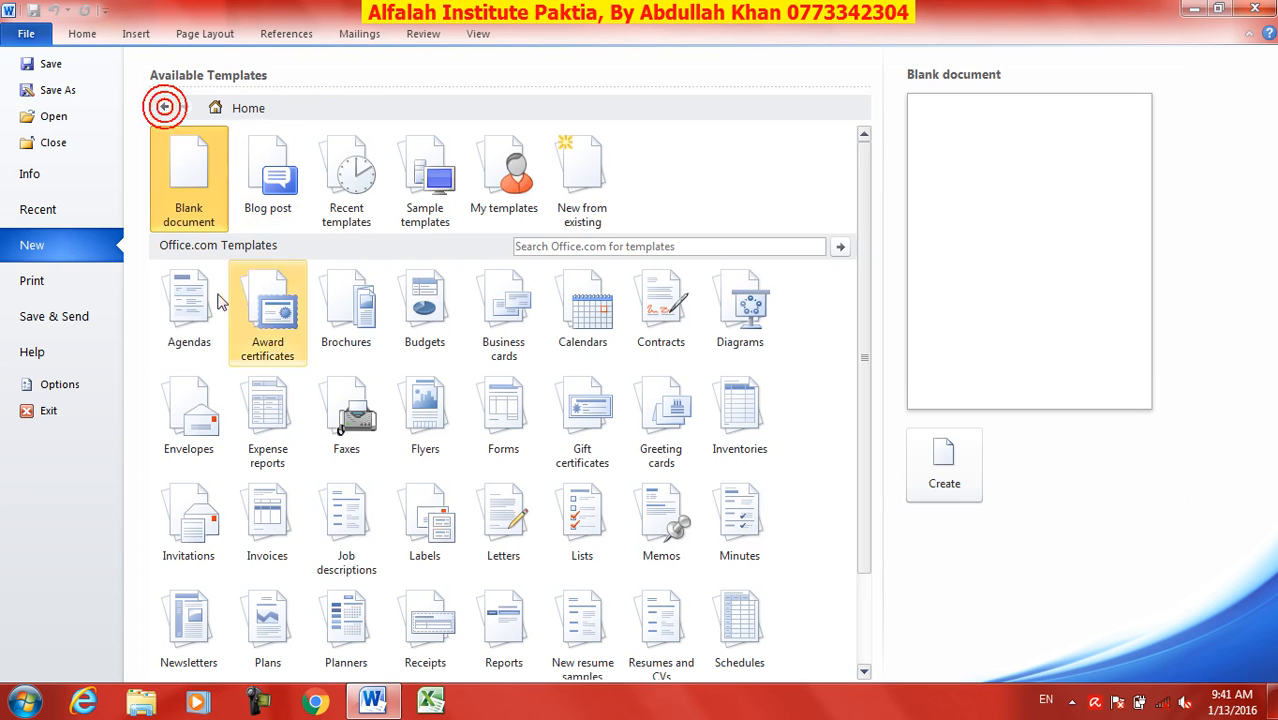
- Review the sharing options for sending by e-mail, saving to the web, saving to SharePoint and publishing as a blog post
{"action": "left_click", "coordinate": [52, 316]}
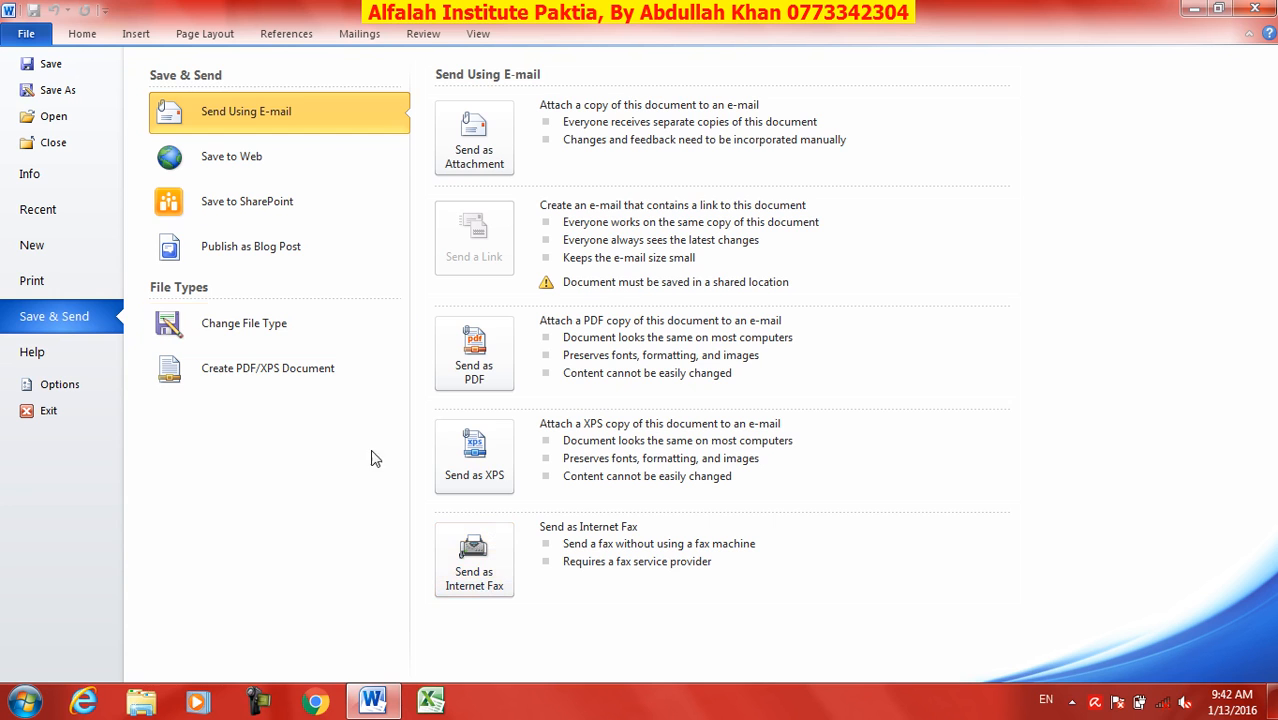
{"action": "left_click", "coordinate": [257, 162]}
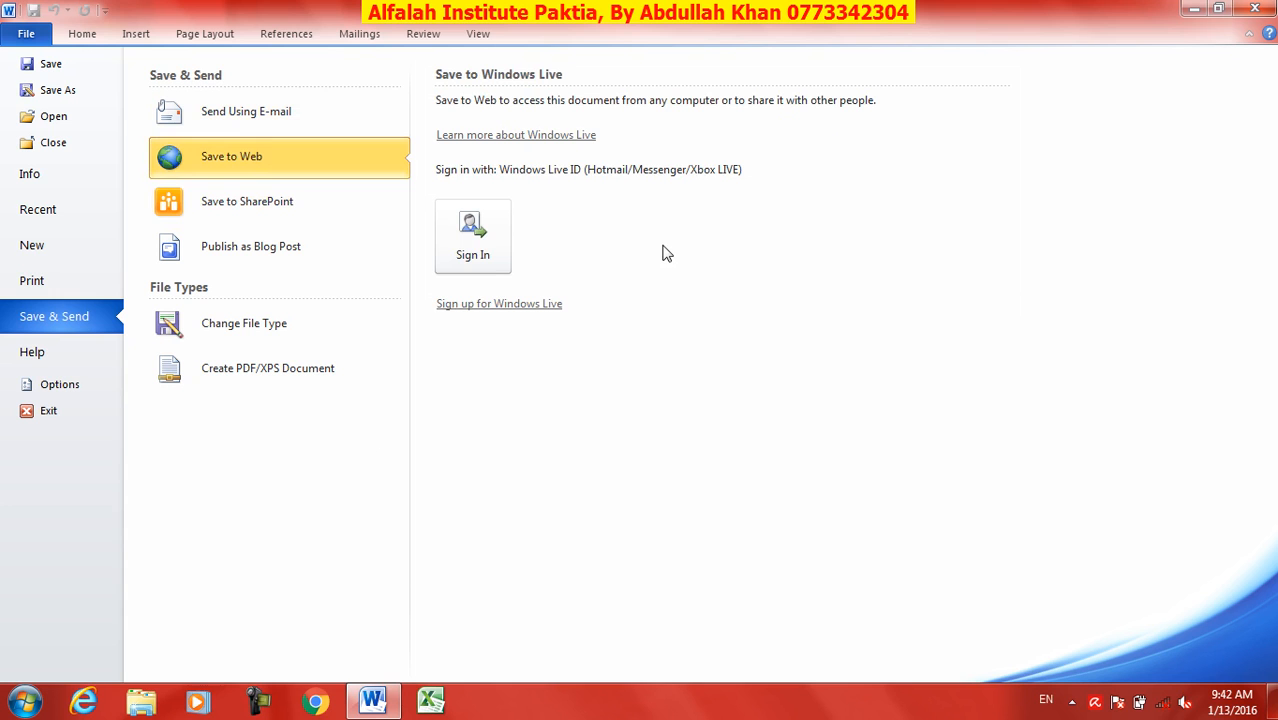
{"action": "left_click", "coordinate": [257, 212]}
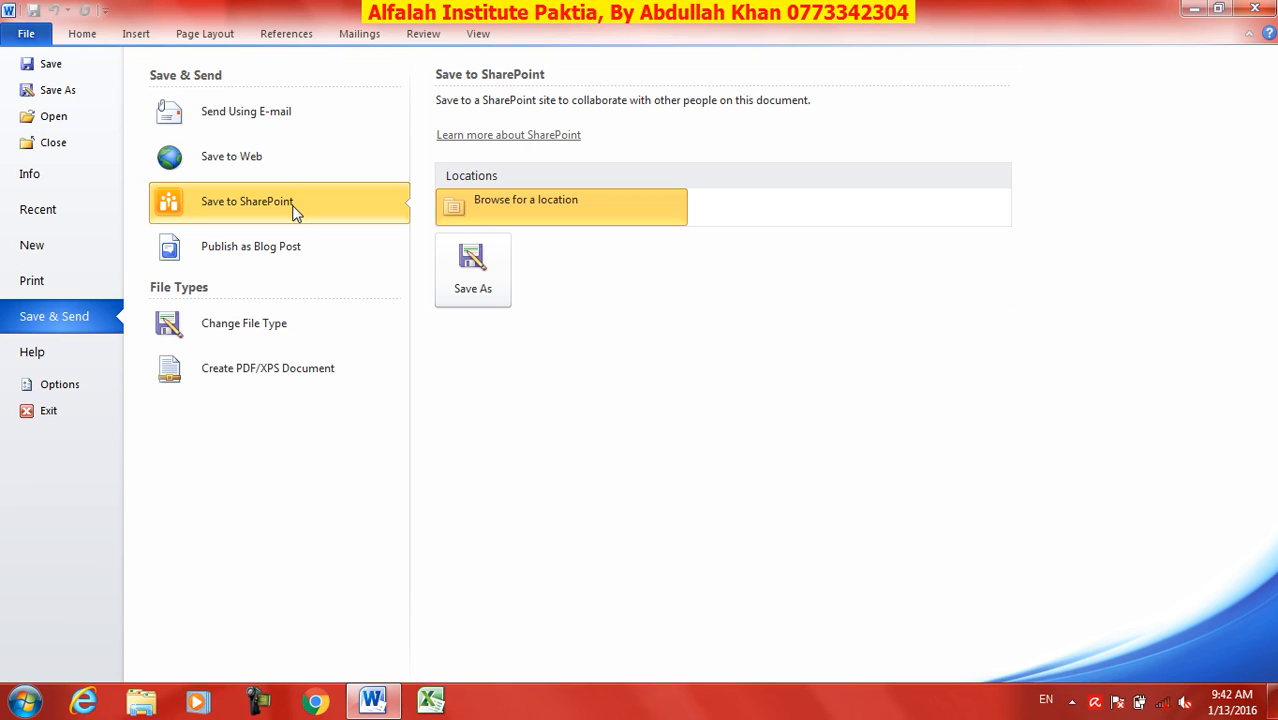
{"action": "left_click", "coordinate": [320, 249]}
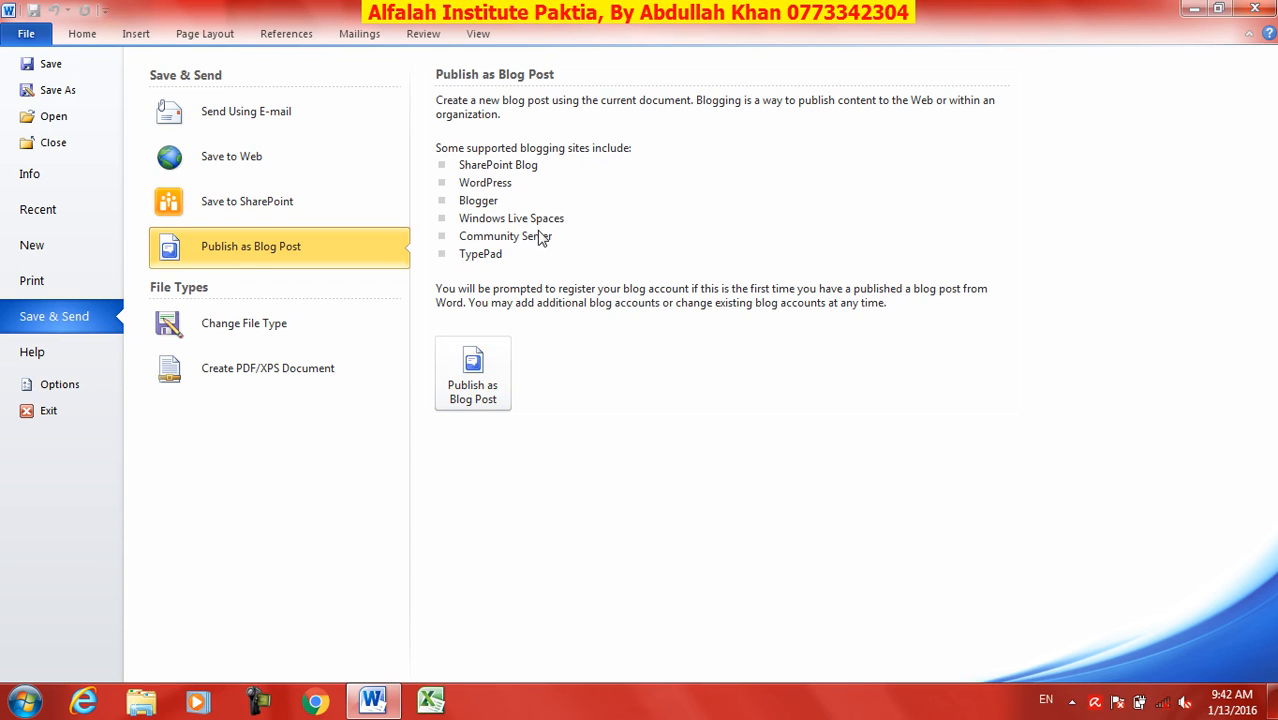
- Review the file type options for OpenDocument Text, Template, Plain Text and Single File Web Page, and the PDF/XPS option
{"action": "left_click", "coordinate": [277, 330]}
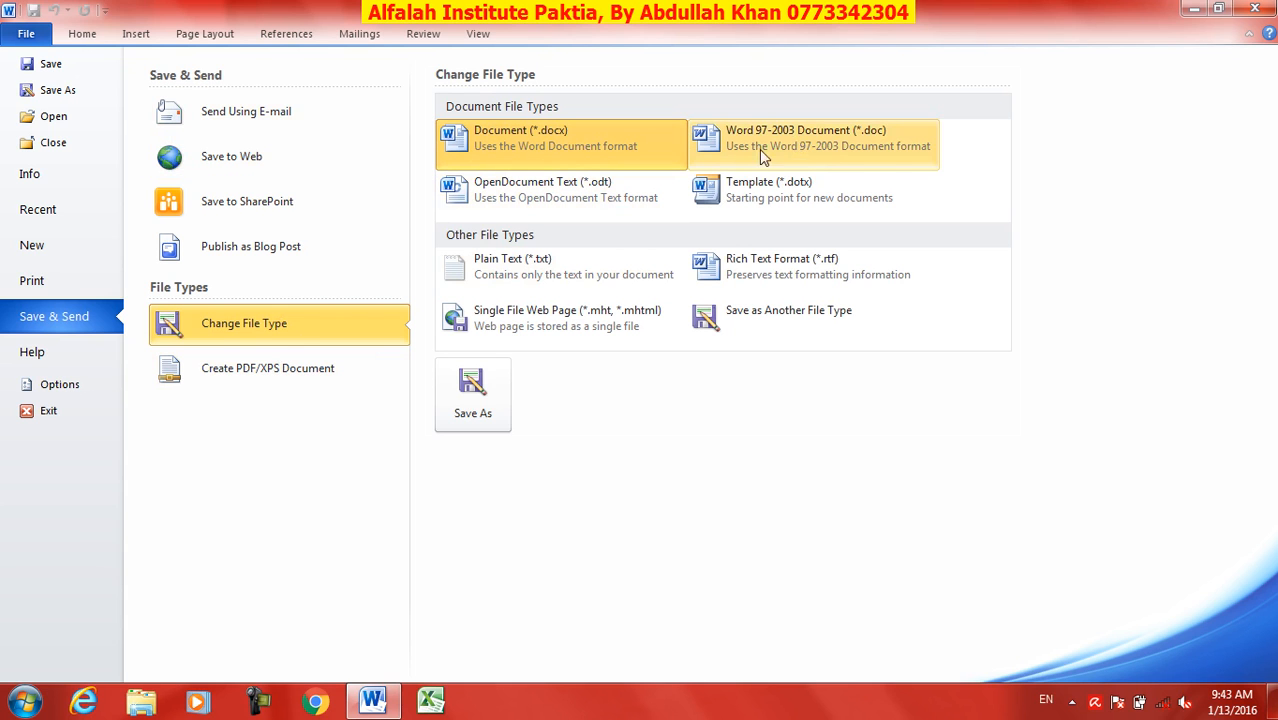
{"action": "left_click", "coordinate": [591, 195]}
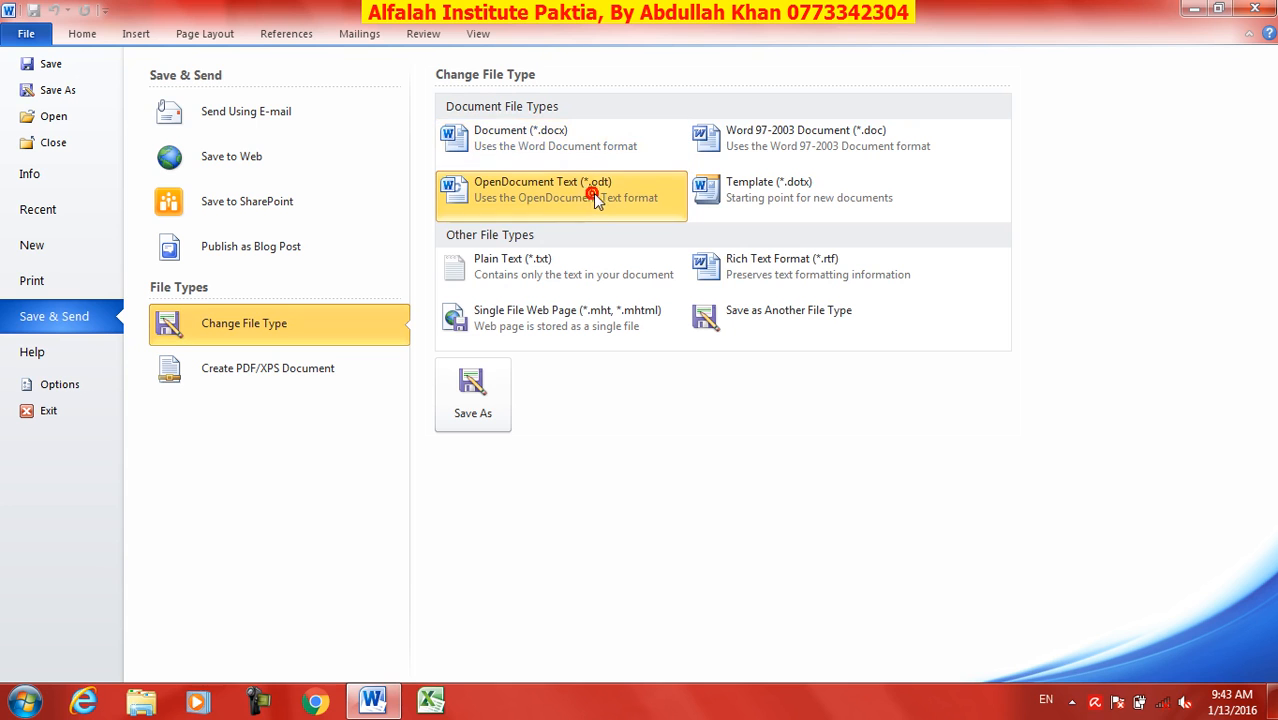
{"action": "left_click", "coordinate": [784, 192]}
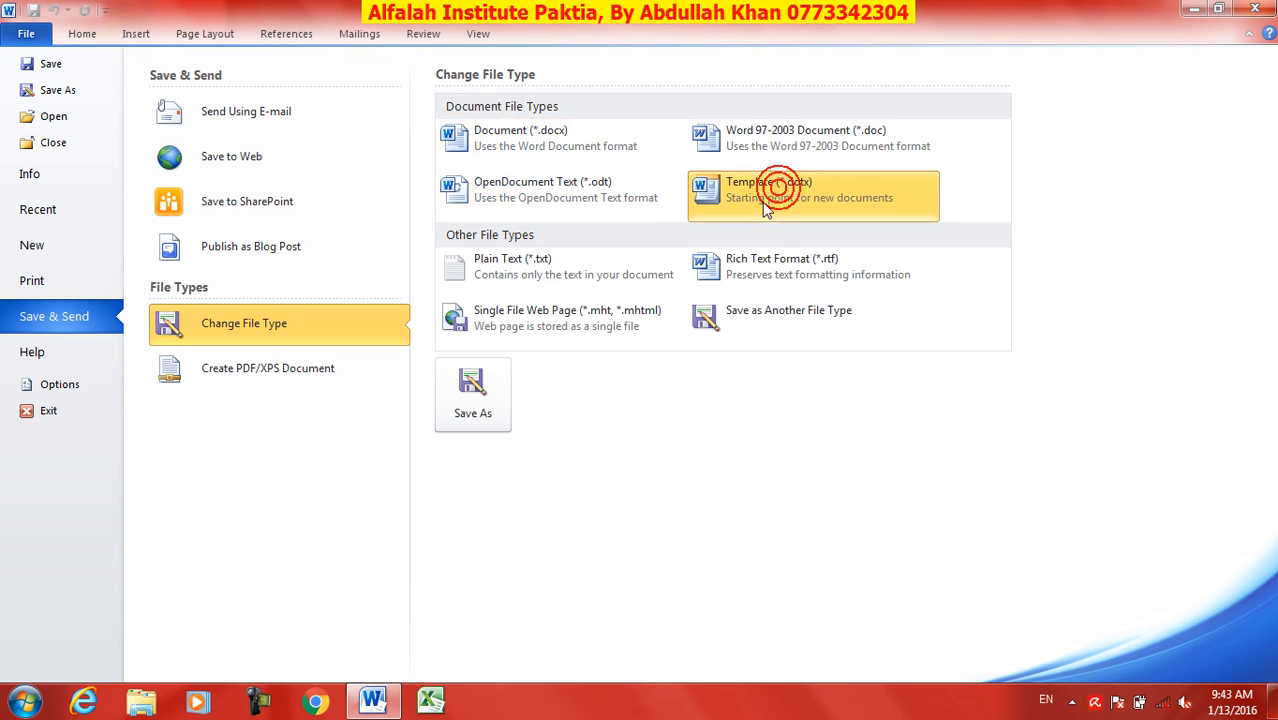
{"action": "left_click", "coordinate": [505, 281]}
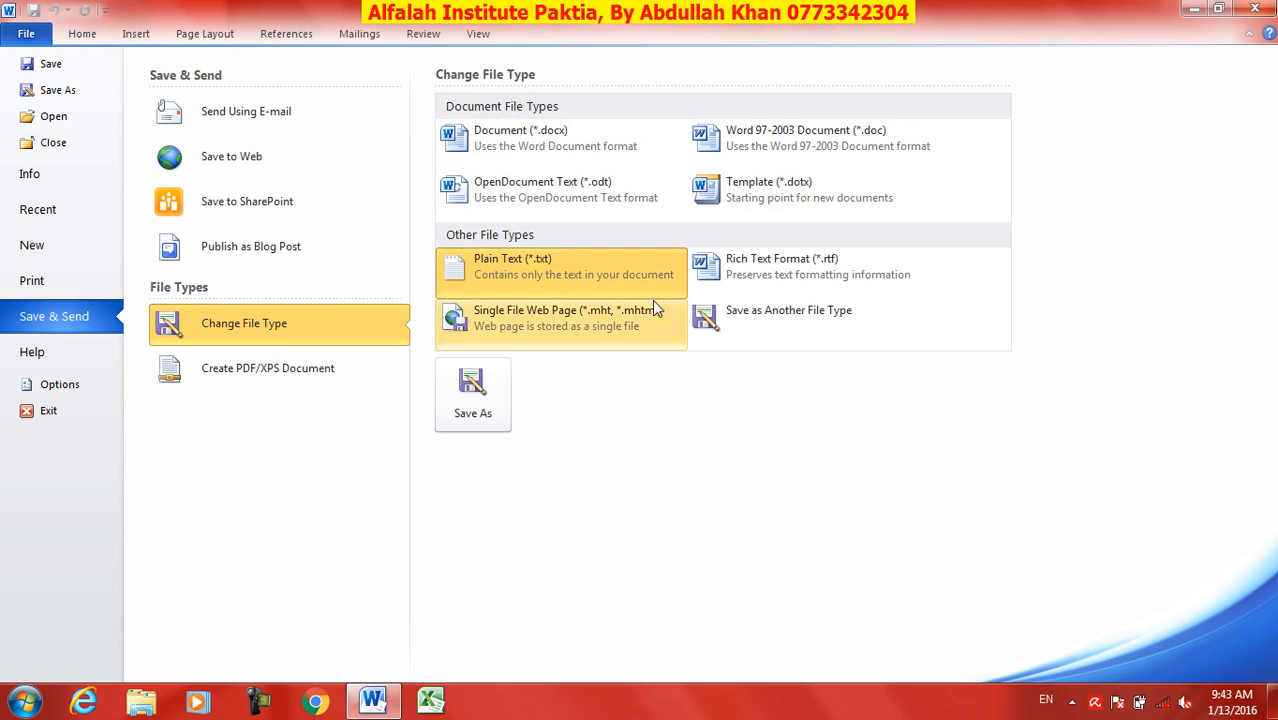
{"action": "left_click", "coordinate": [536, 321]}
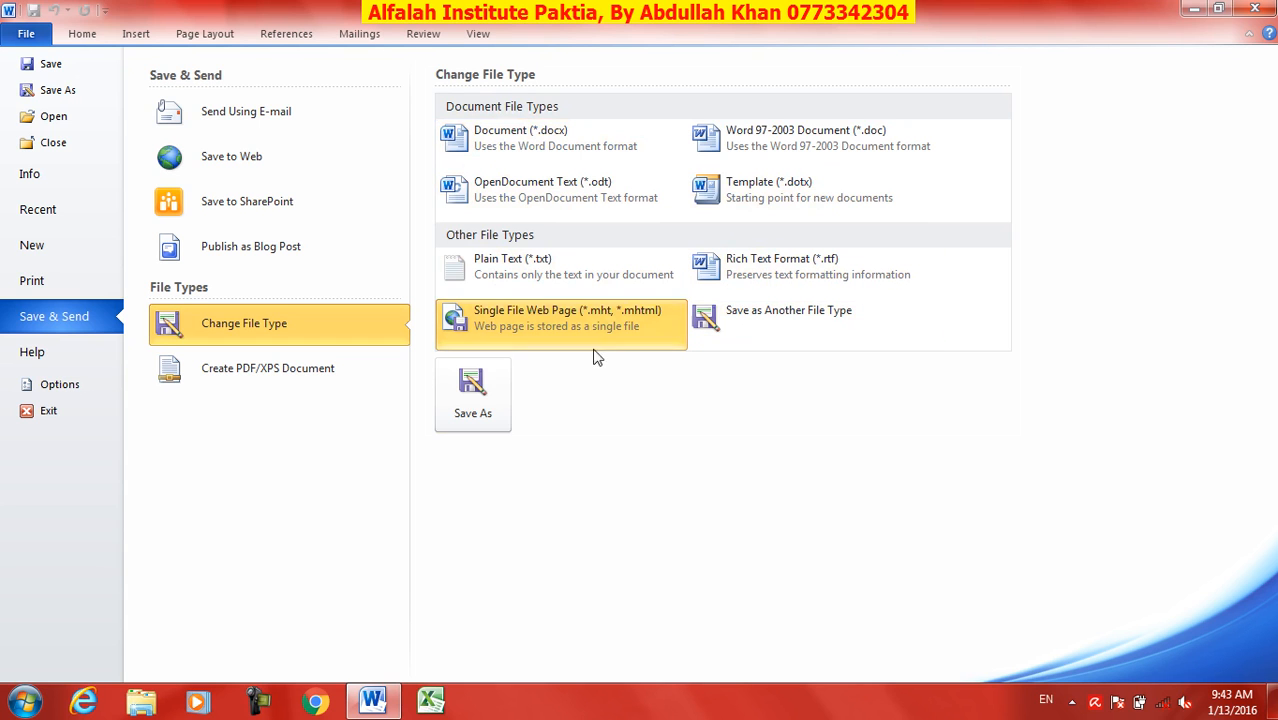
{"action": "left_click", "coordinate": [282, 370]}
- Save the karim document to the Desktop as the PDF file karim.pdf, accepting the loss of password protection
{"action": "left_click", "coordinate": [85, 33]}
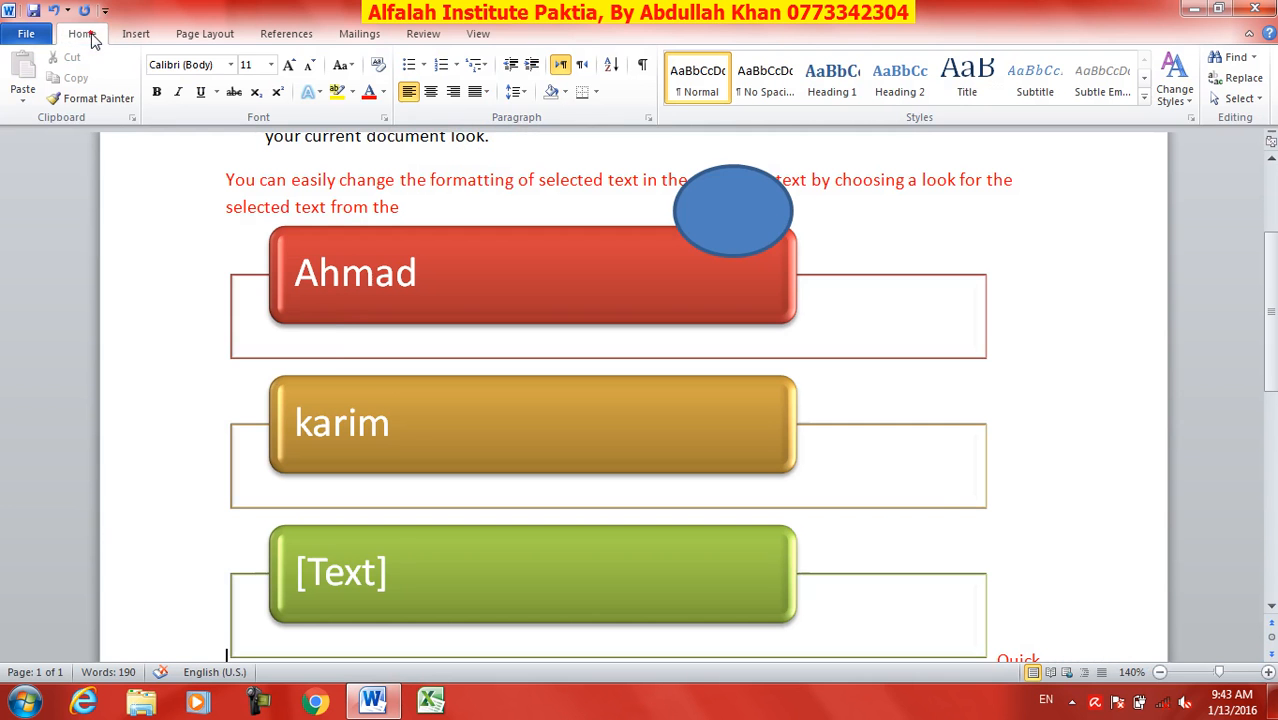
{"action": "key", "text": "ctrl+a"}
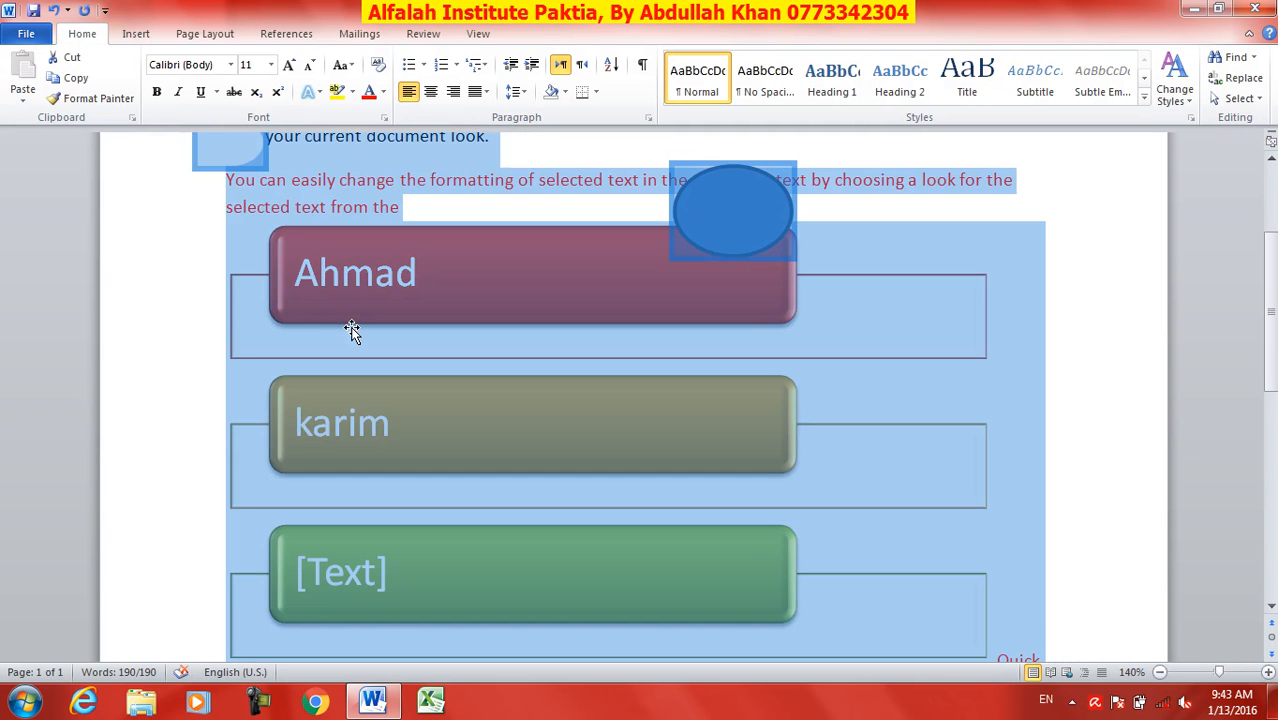
{"action": "left_click", "coordinate": [350, 322]}
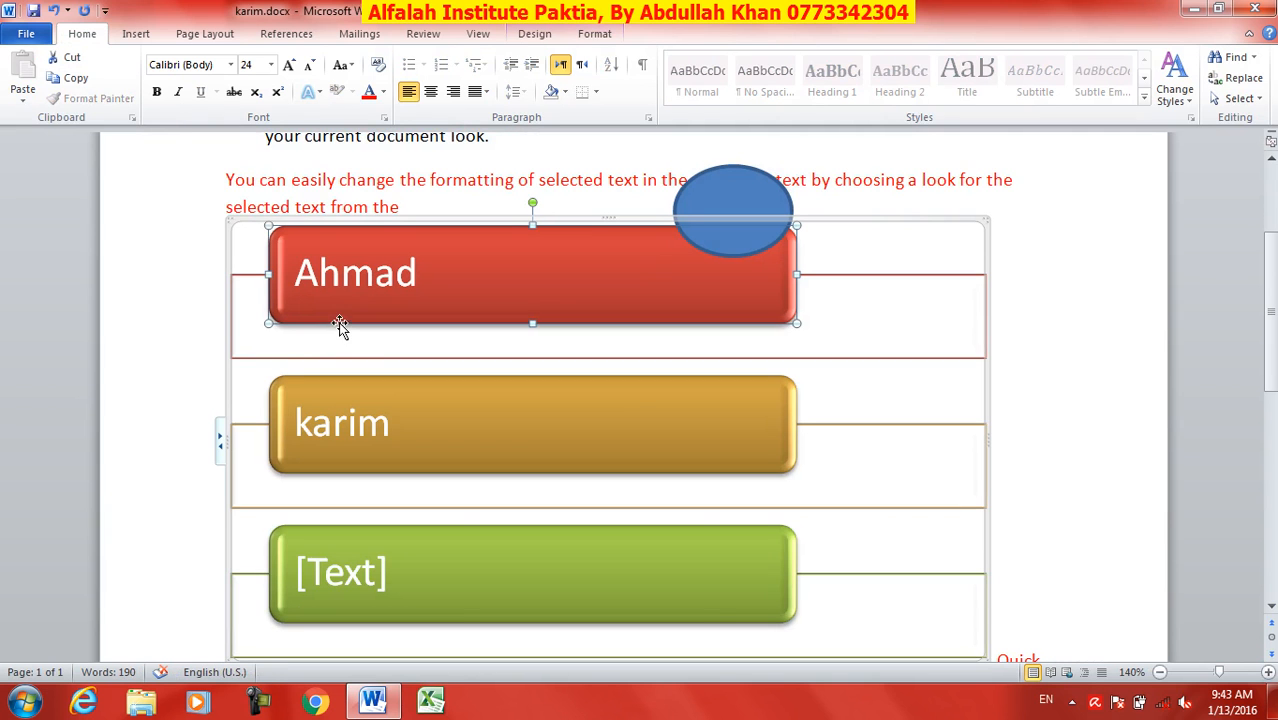
{"action": "left_click", "coordinate": [25, 36]}
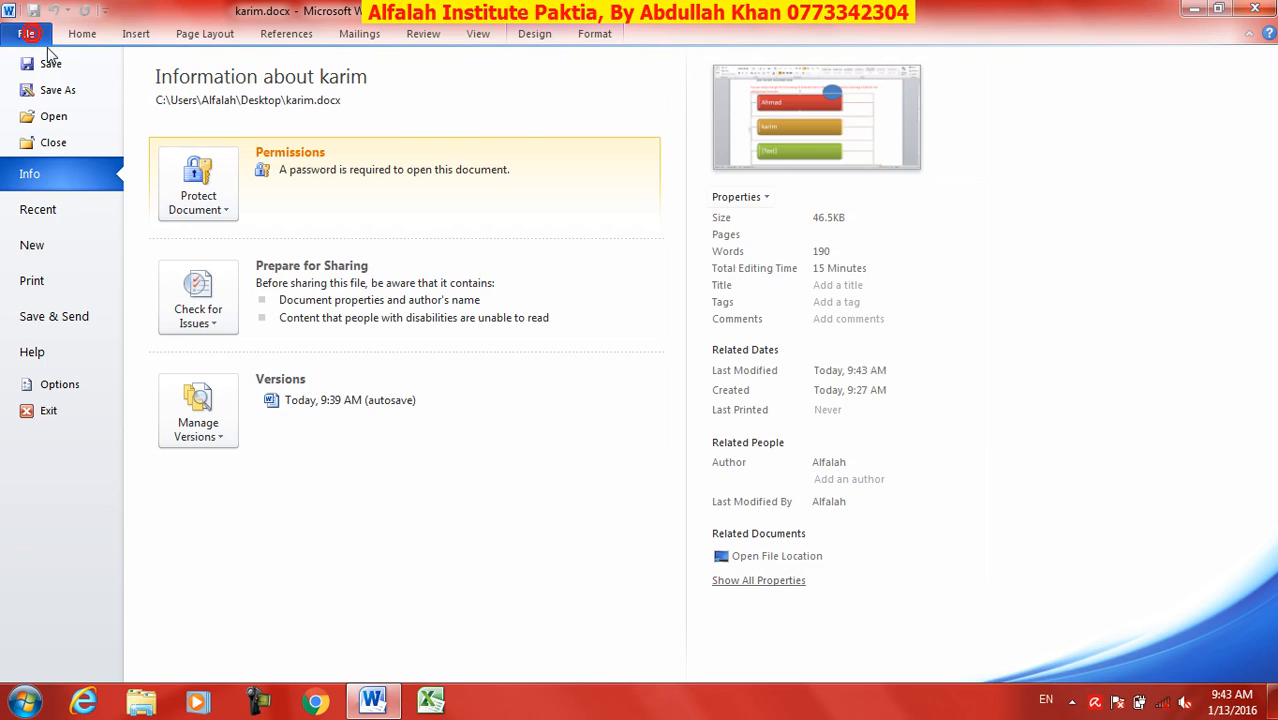
{"action": "left_click", "coordinate": [45, 90]}
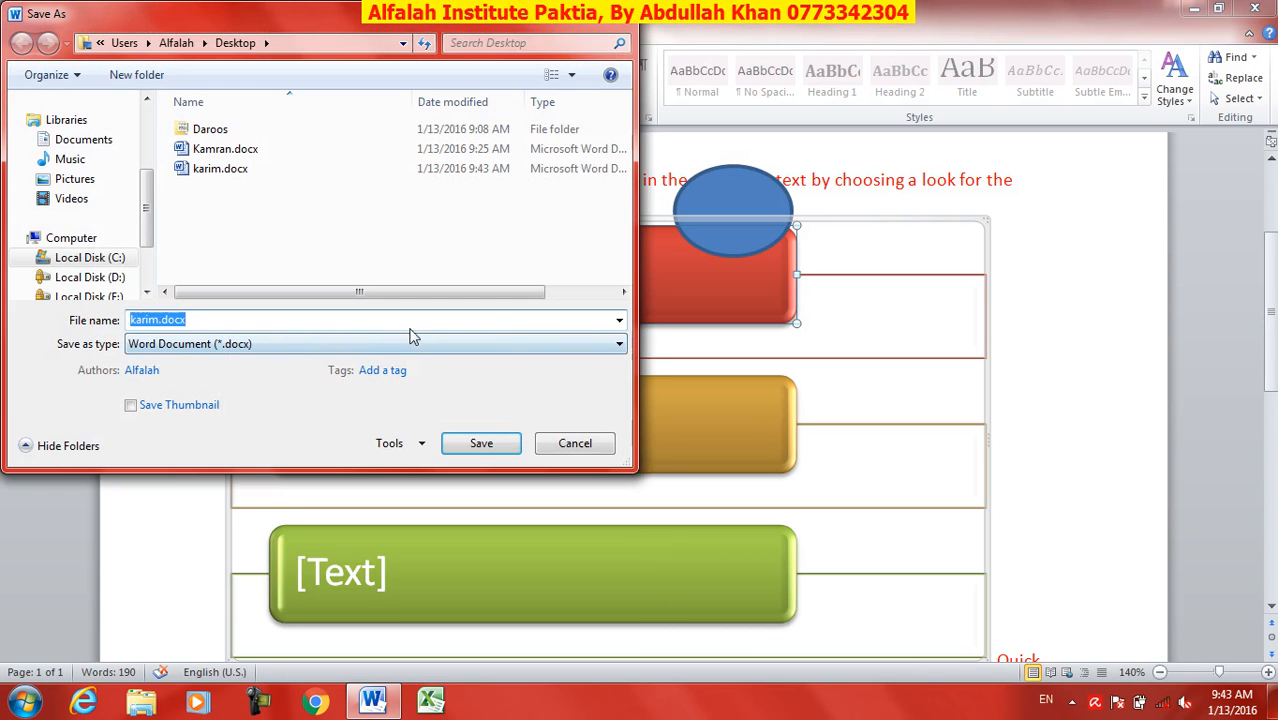
{"action": "left_click", "coordinate": [366, 344]}
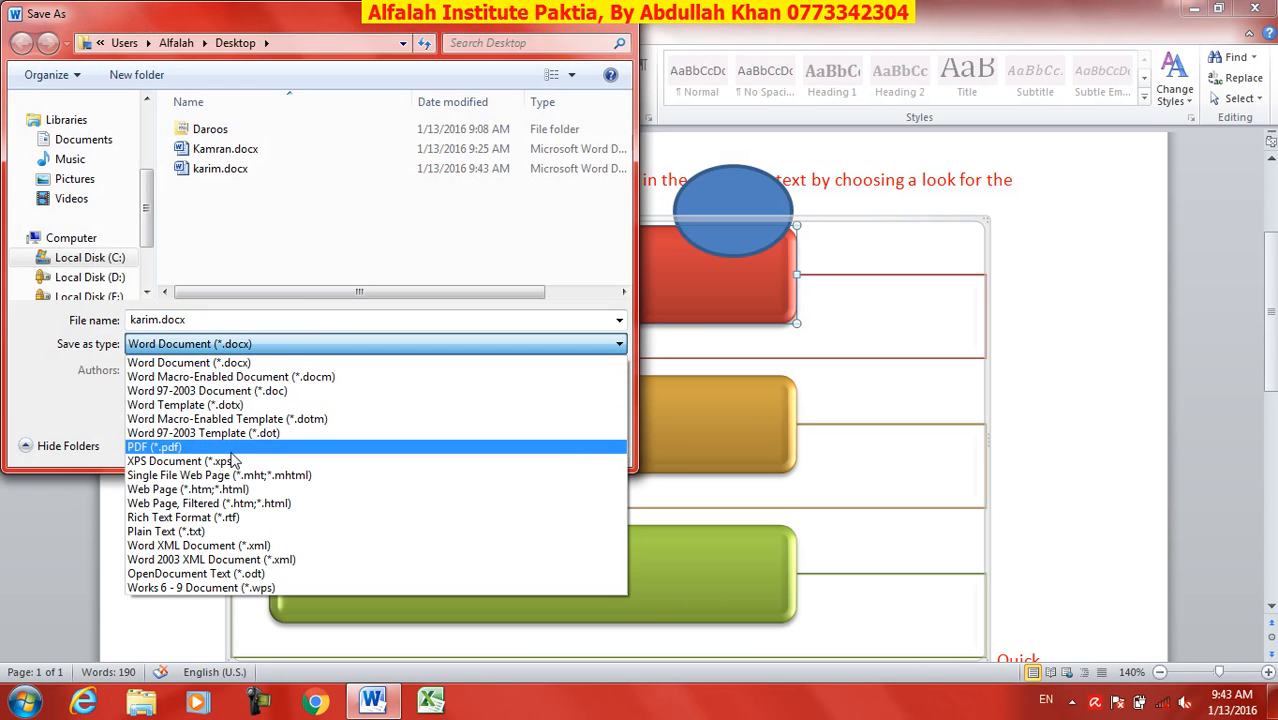
{"action": "left_click", "coordinate": [141, 447]}
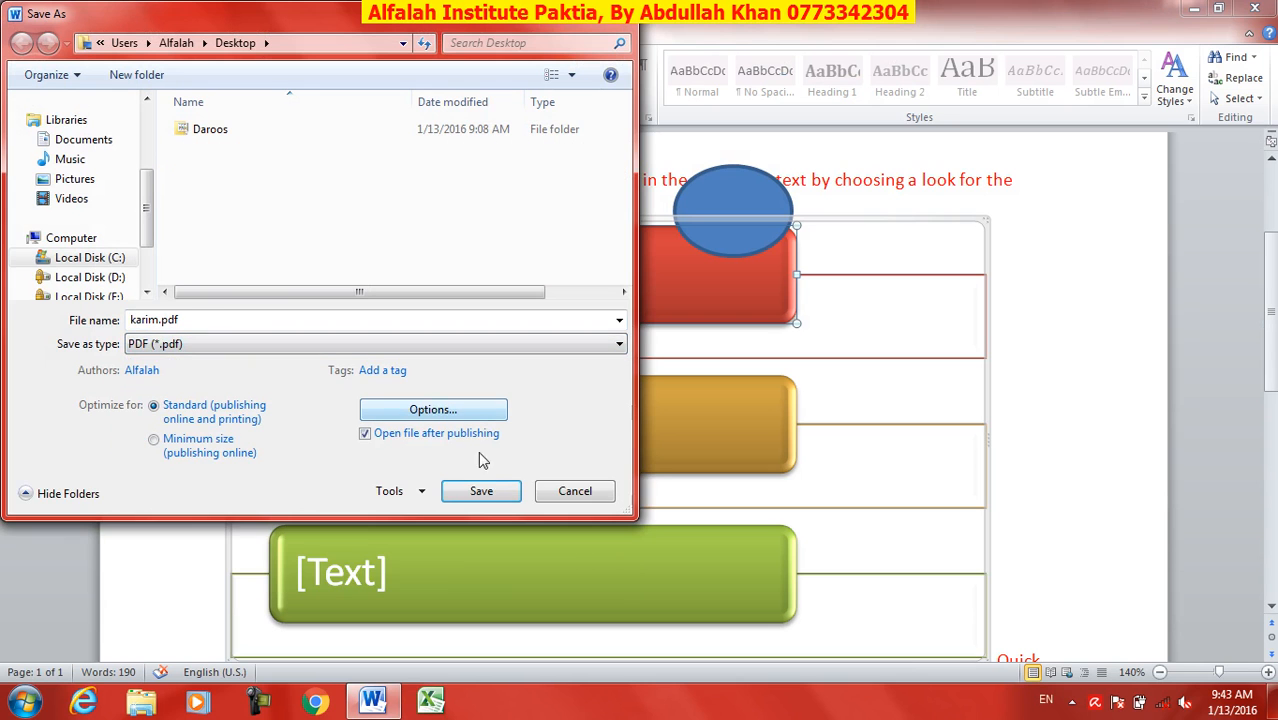
{"action": "left_click", "coordinate": [484, 490]}
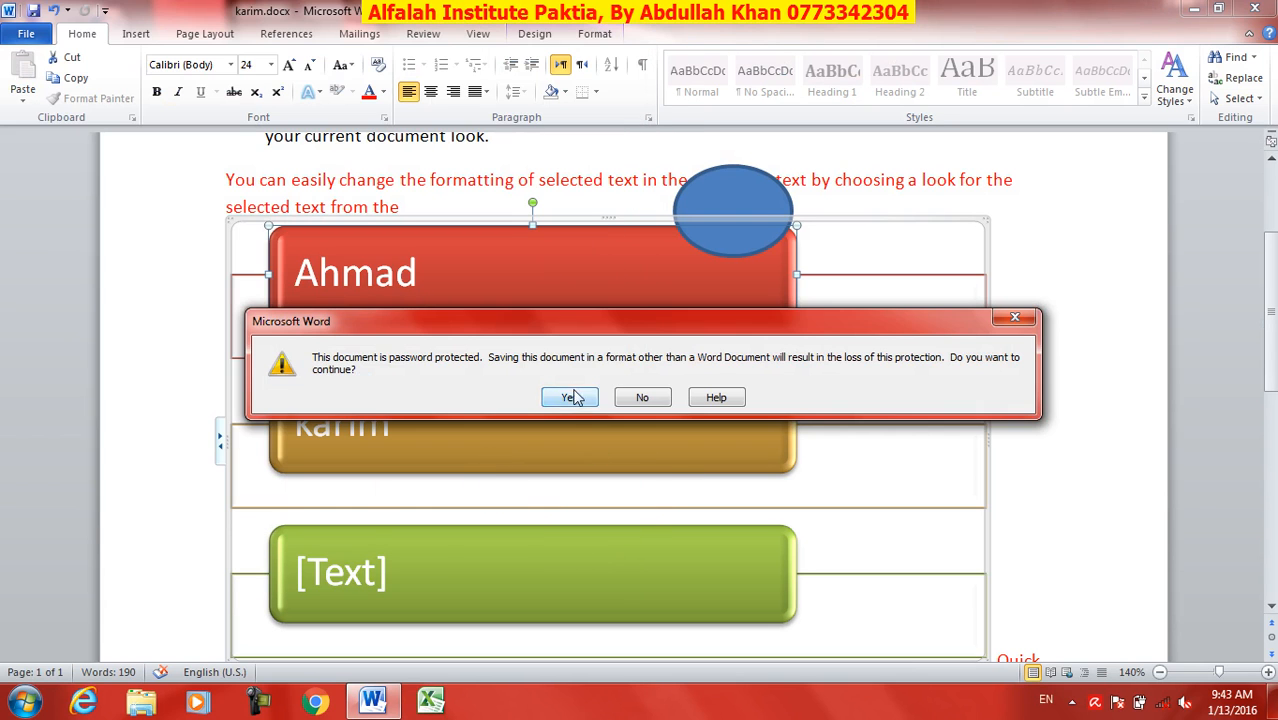
{"action": "left_click", "coordinate": [572, 398]}
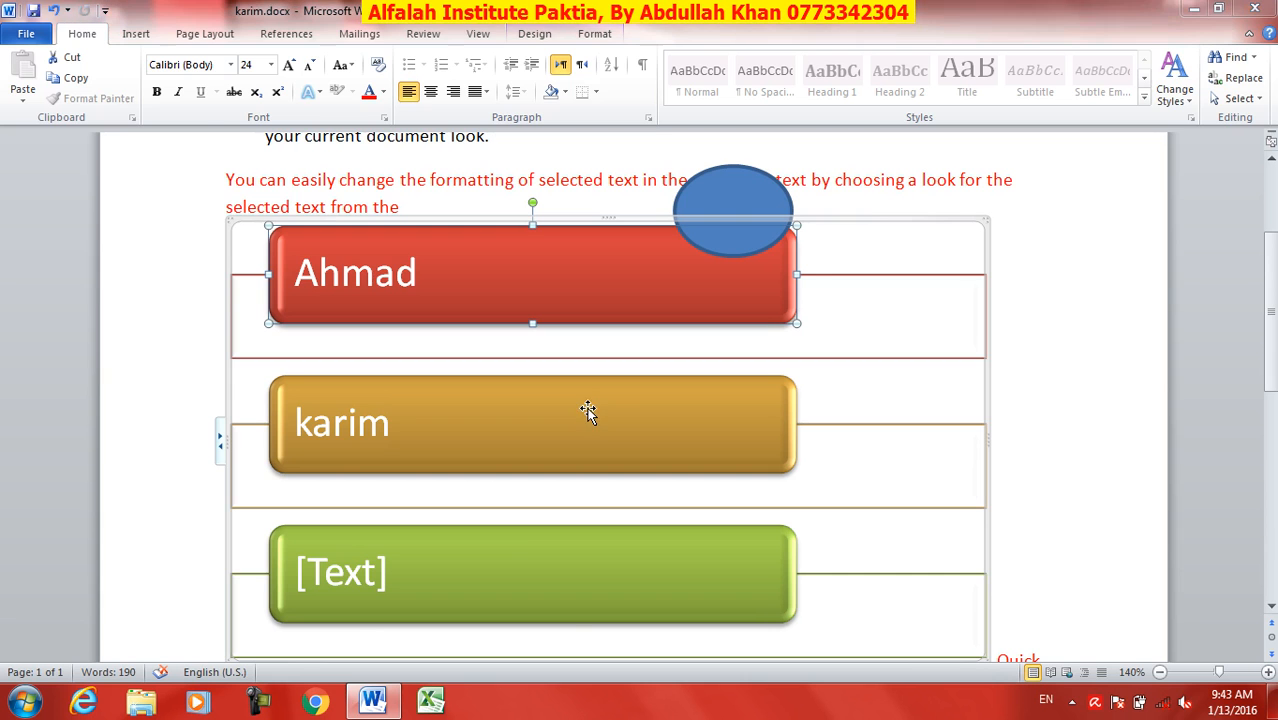
- Examine the text and shapes in the exported karim.pdf and look over the PDF reader's view and language options
{"action": "scroll", "coordinate": [588, 427], "scroll_direction": "down", "scroll_amount": 10}
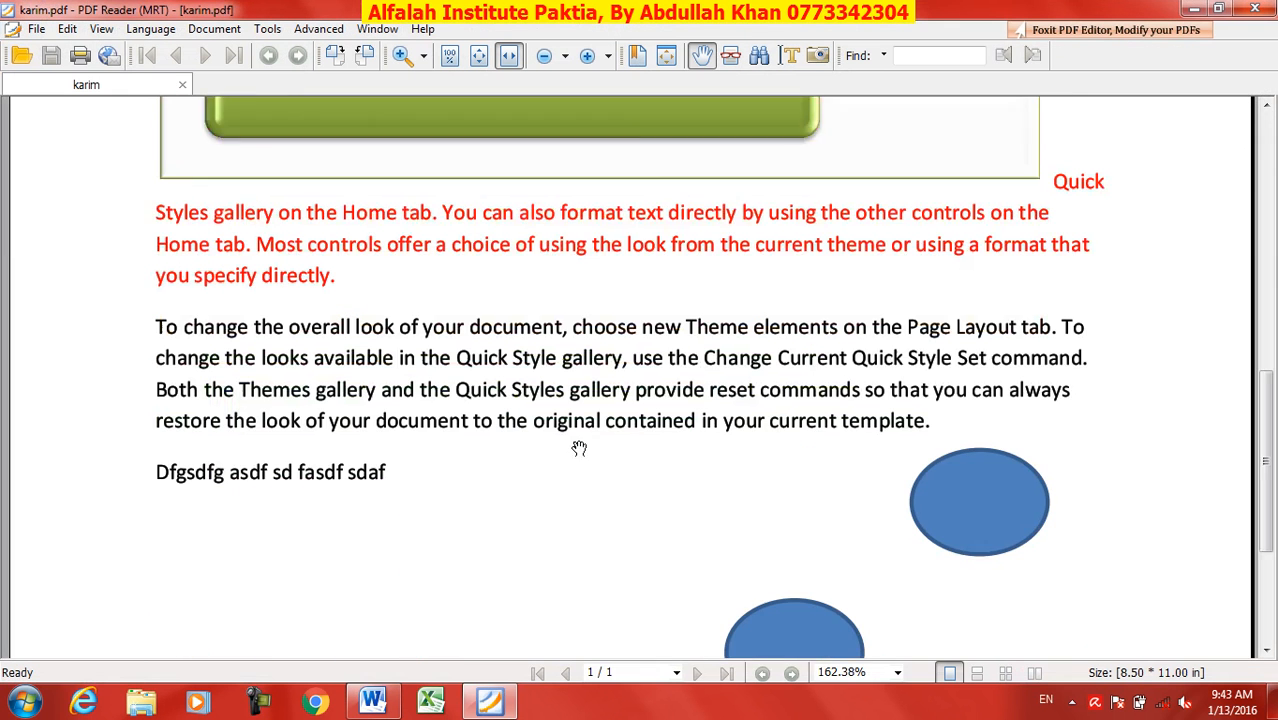
{"action": "left_click", "coordinate": [36, 29]}
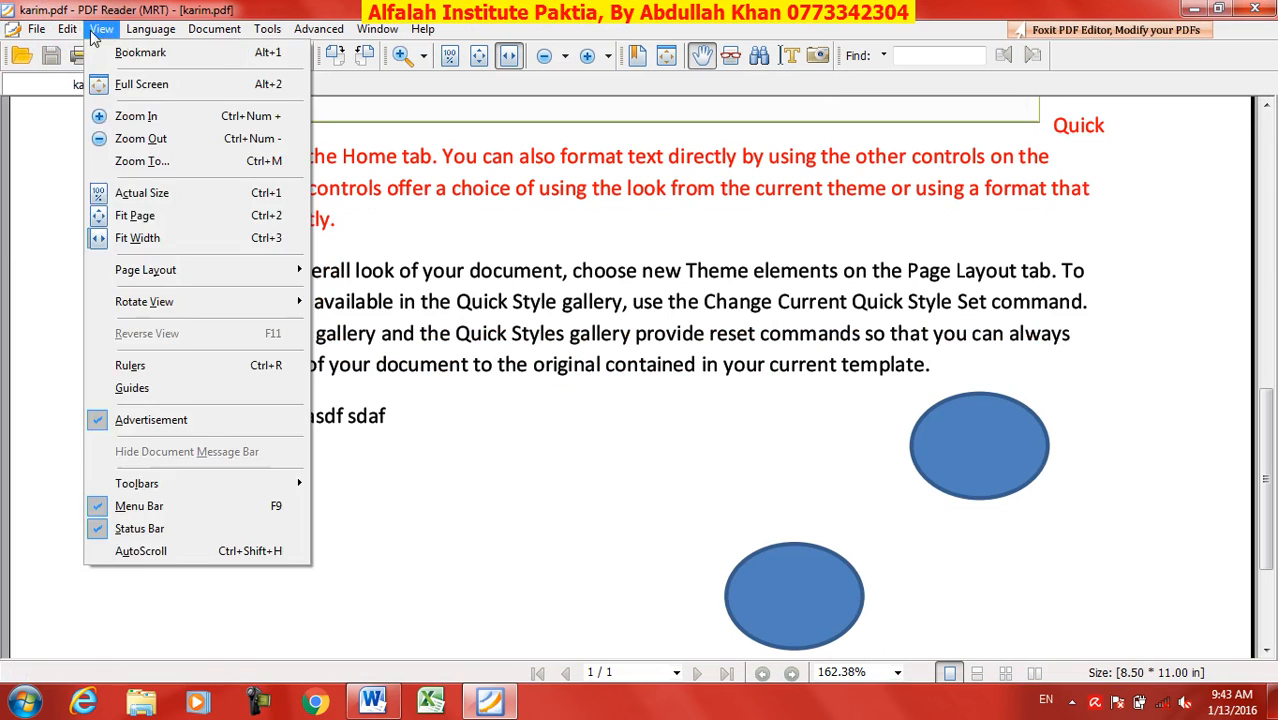
{"action": "mouse_move", "coordinate": [140, 35]}
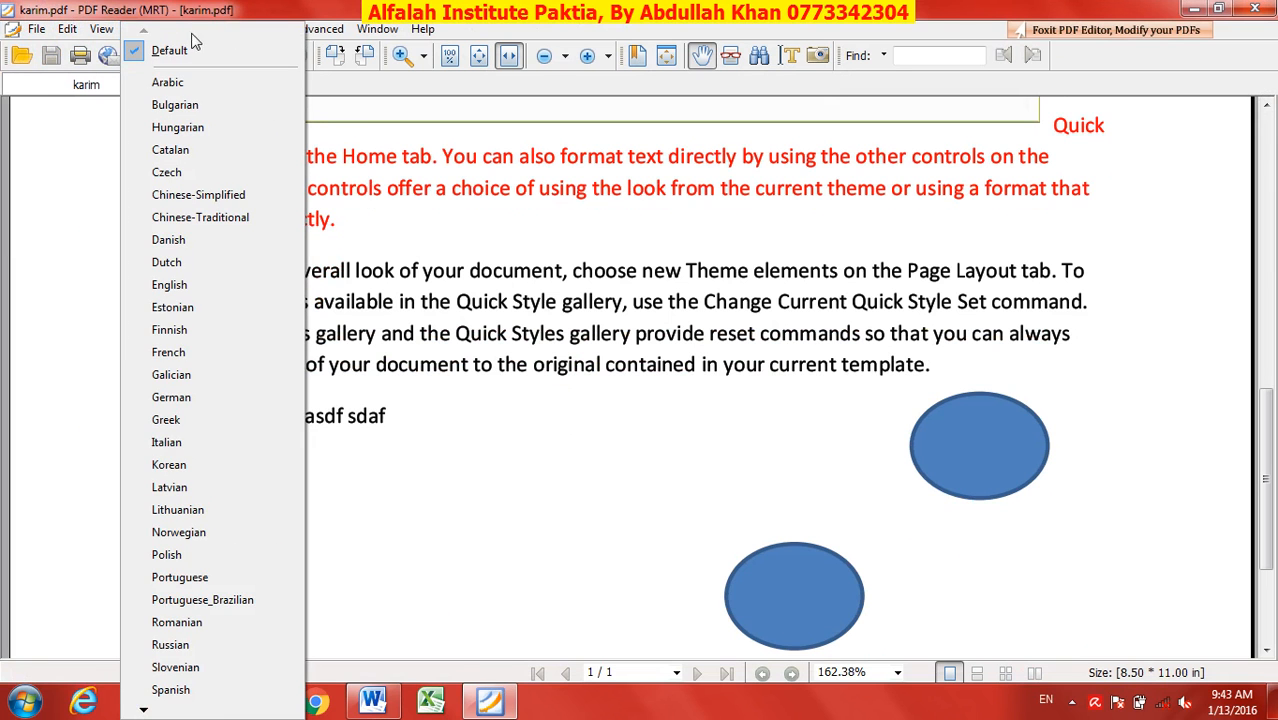
{"action": "mouse_move", "coordinate": [205, 38]}
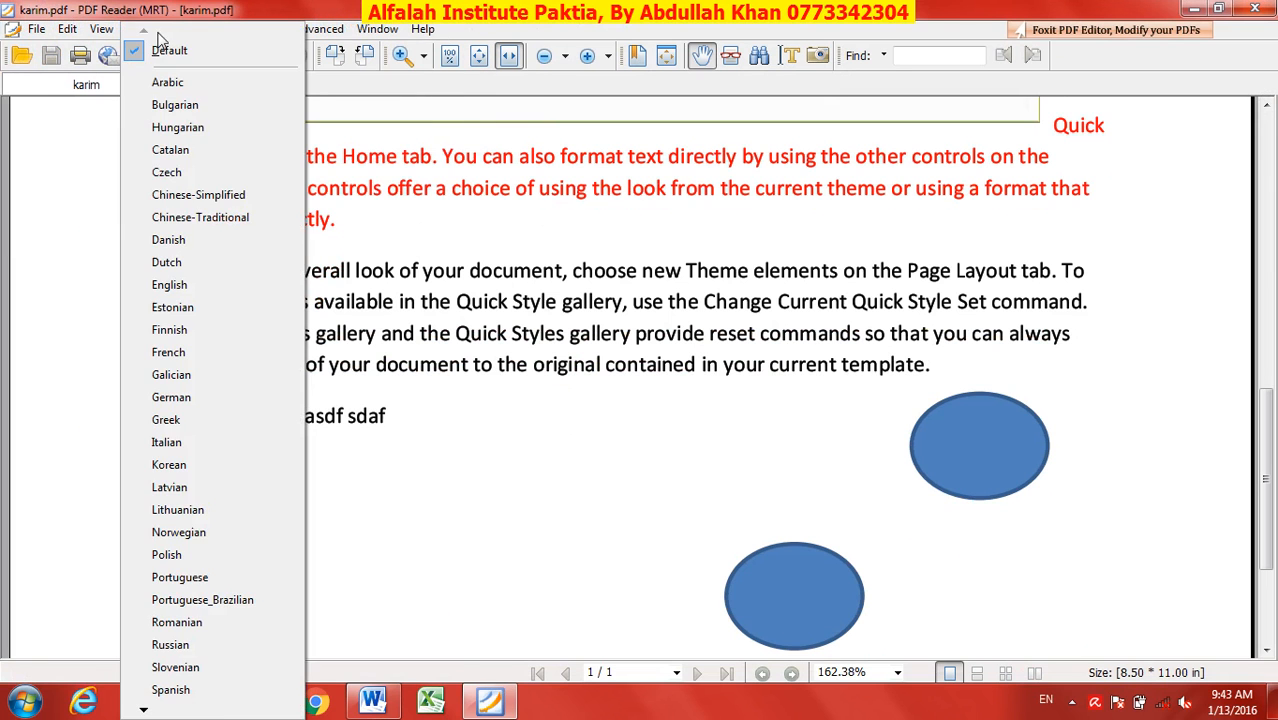